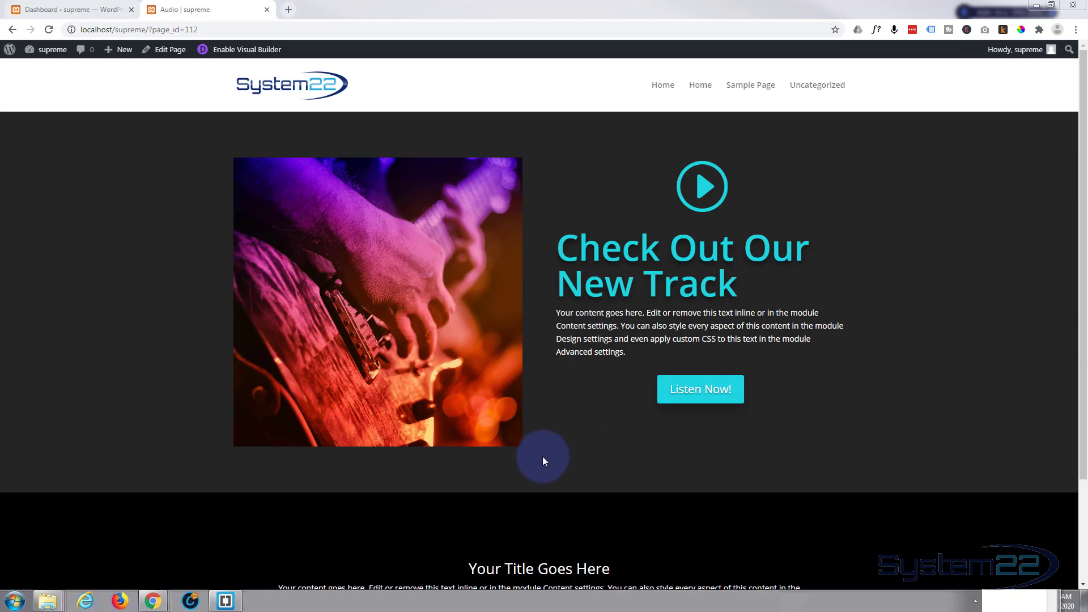
Preview the audio popup opened by the Listen Now! button, playing and pausing the track before closing the popup
click(692, 395)
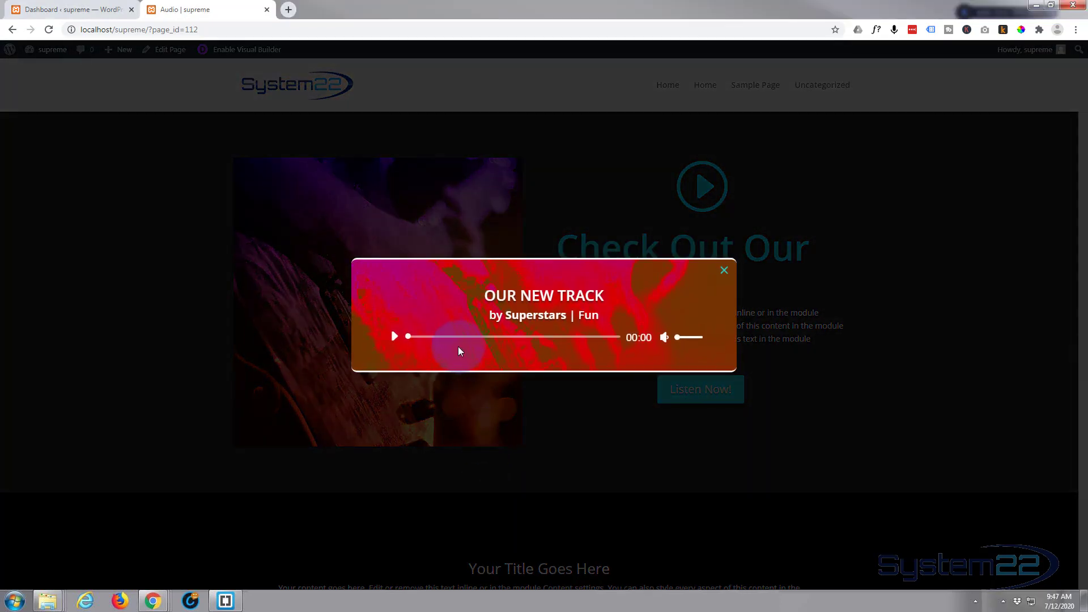
click(395, 339)
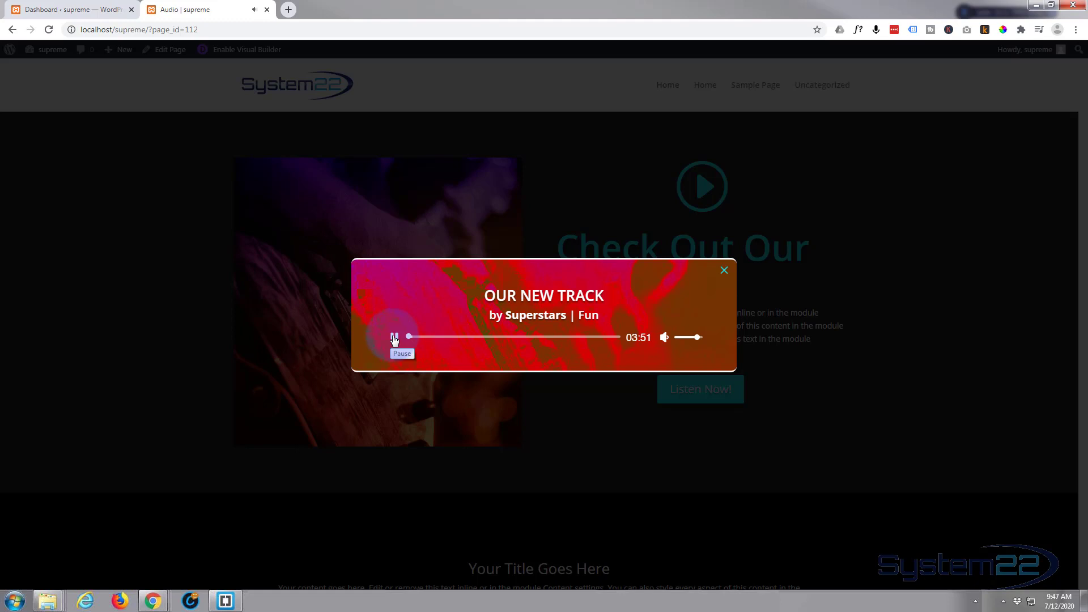
click(395, 340)
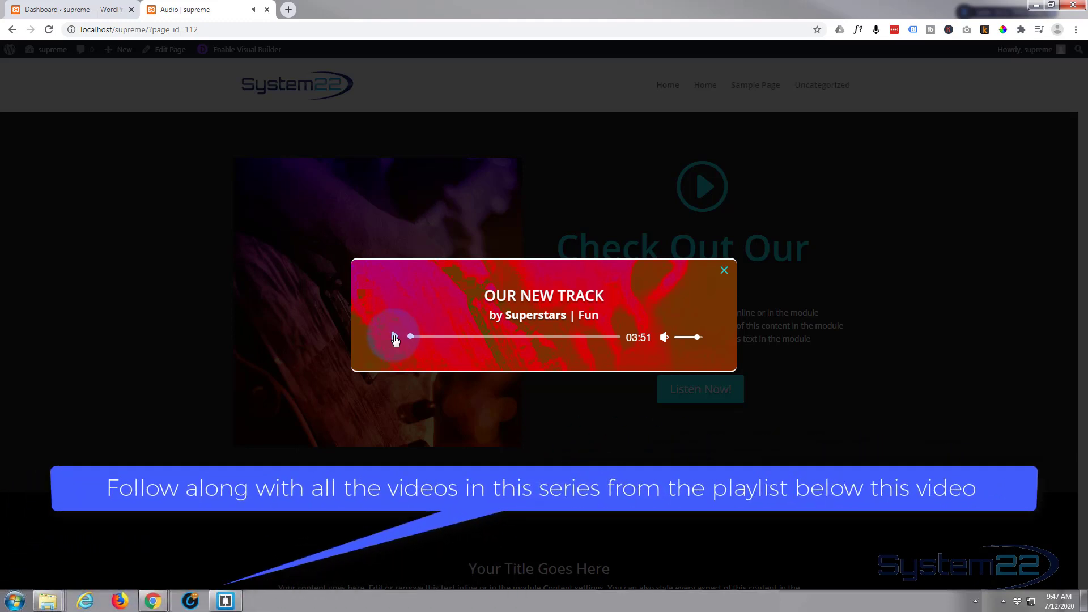
click(226, 243)
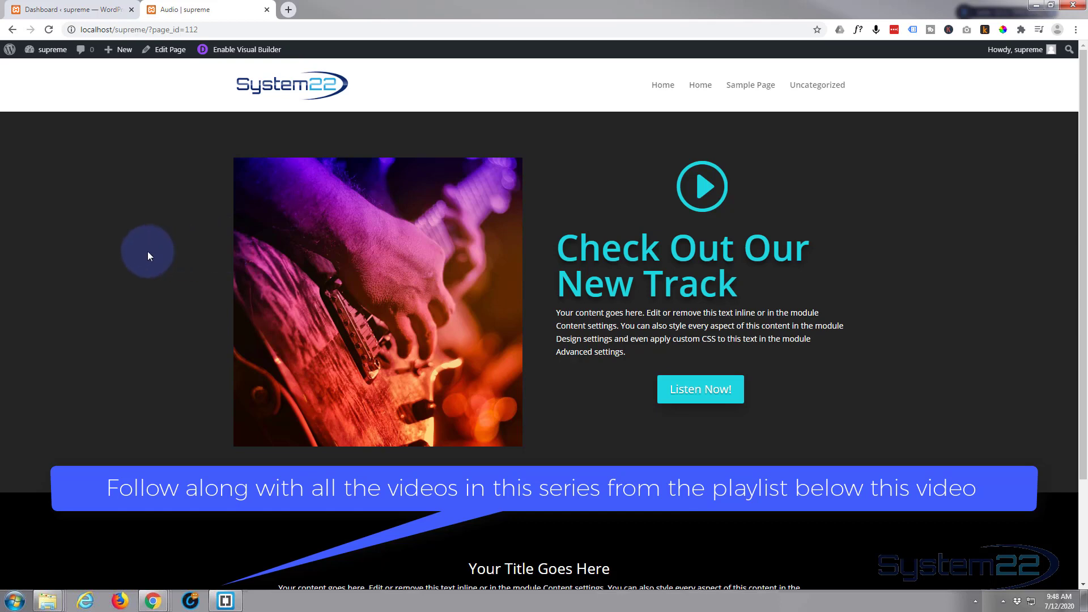
Load the Audio page in the Visual Builder and save the Divi Supreme Pro general settings with Divi Popup enabled
click(237, 51)
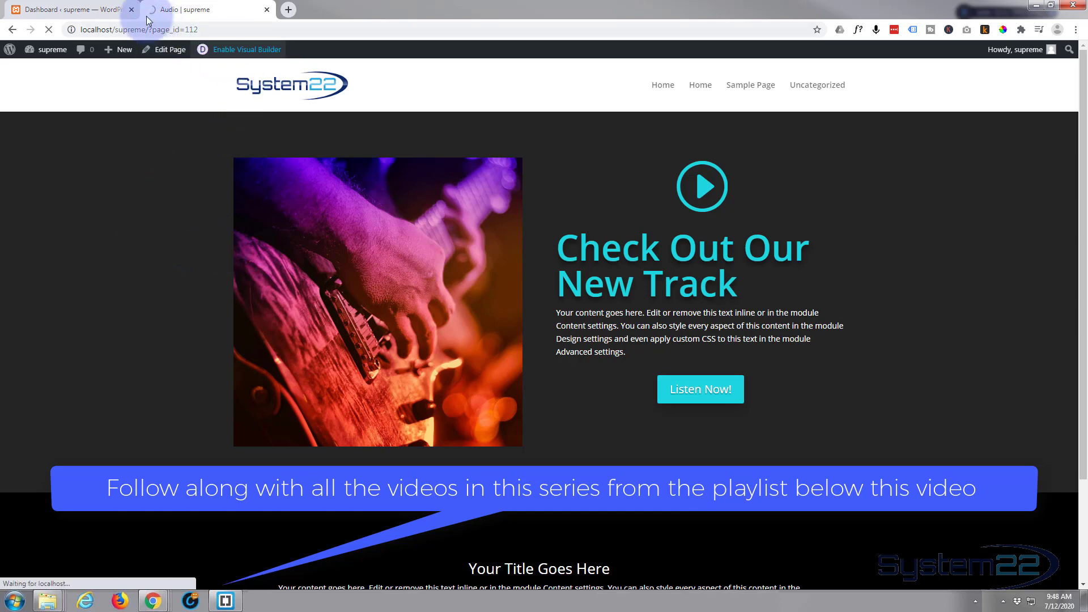
click(83, 8)
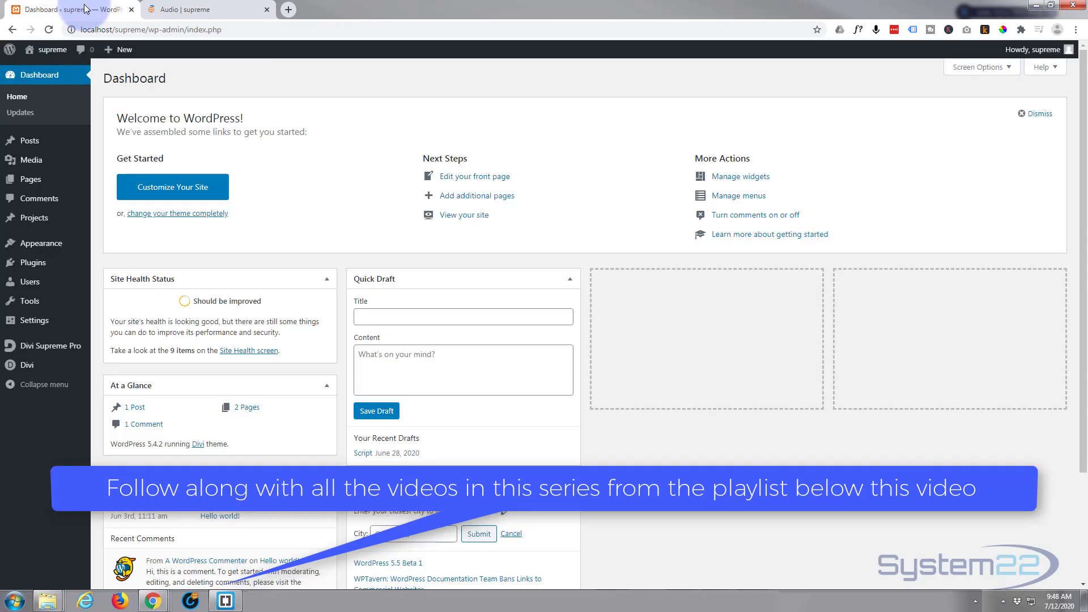
mouse_move(23, 352)
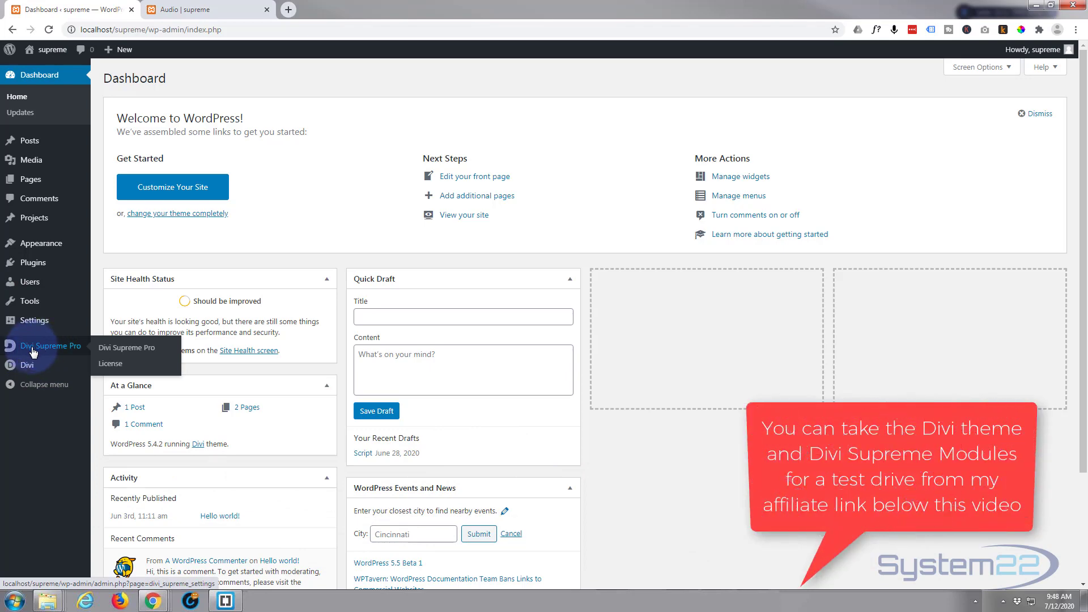
click(31, 352)
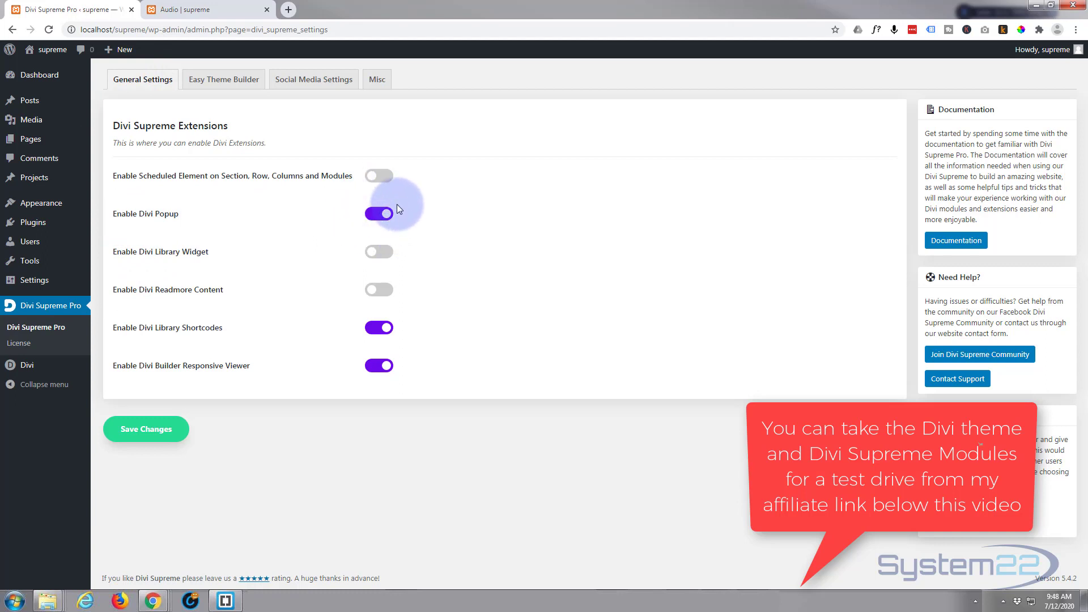
click(157, 433)
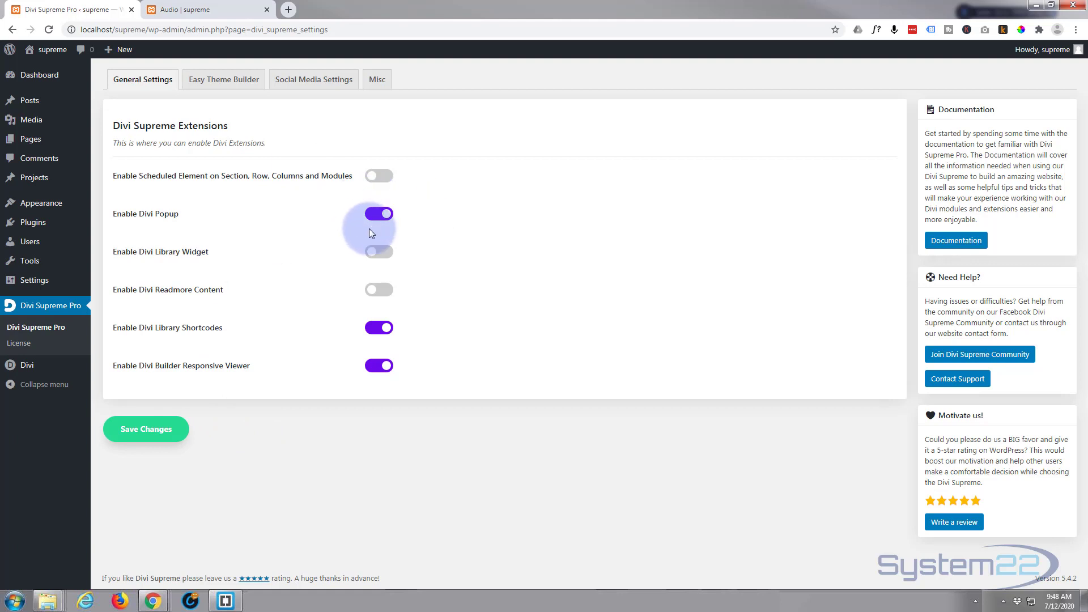
On the Audio page, replace the Listen Now! button below the Check Out Our New Track blurb with a new Button module
click(201, 9)
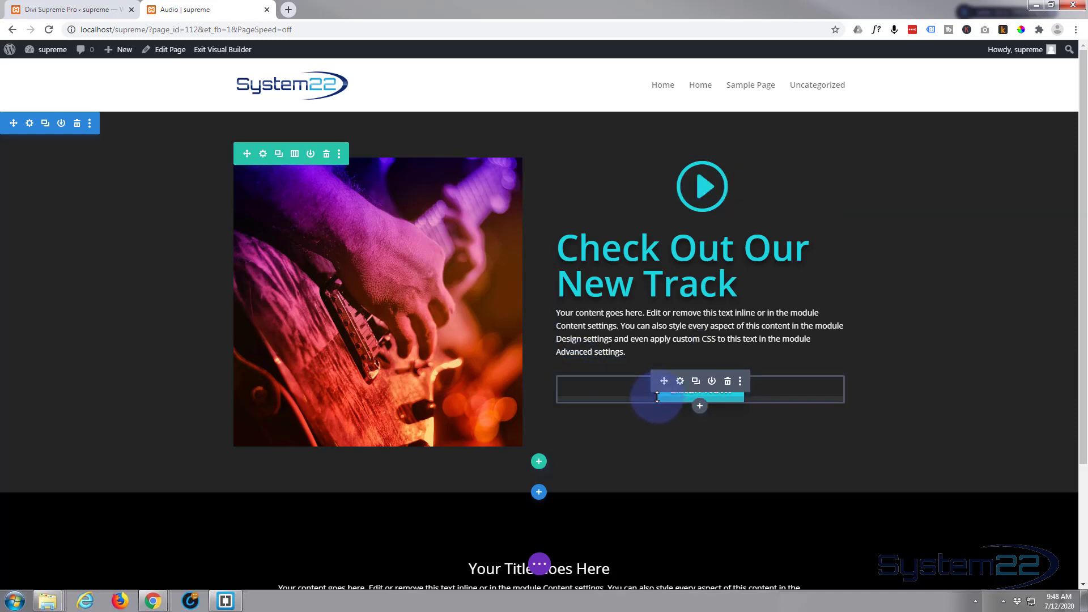
click(728, 383)
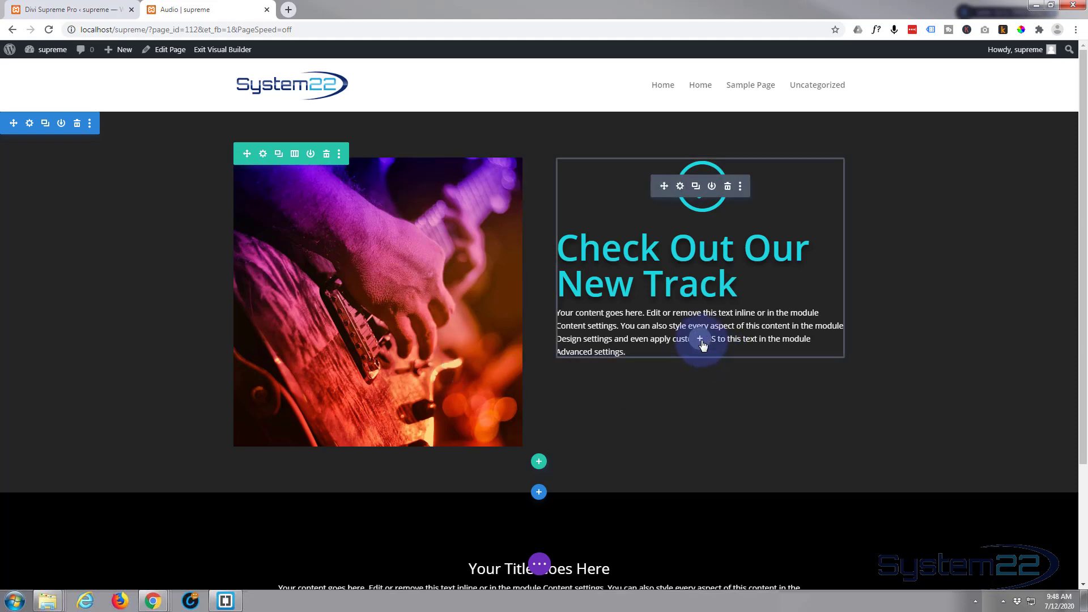
click(700, 339)
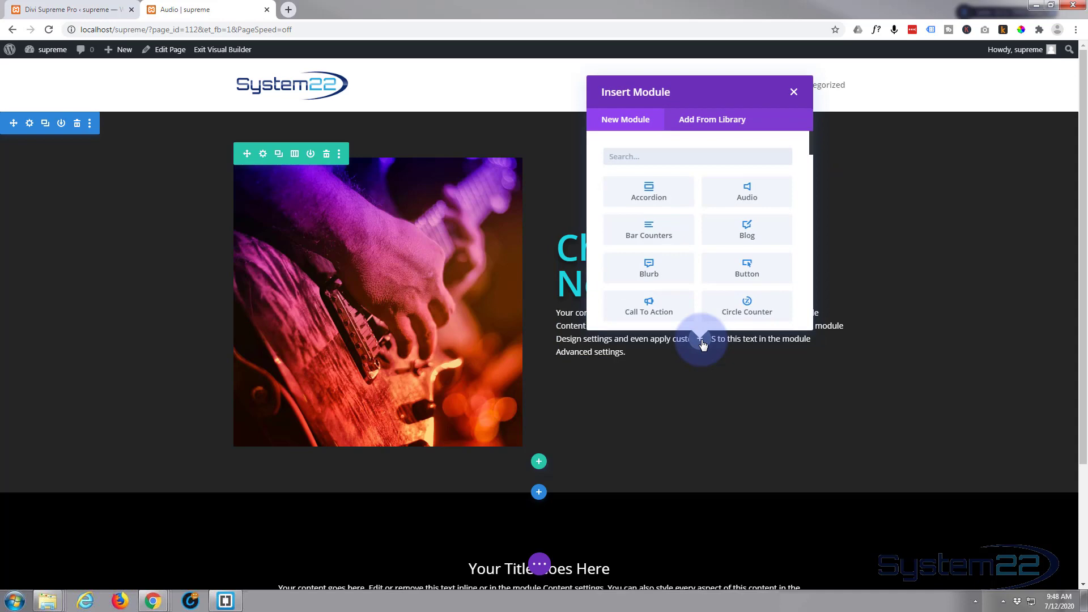
click(729, 267)
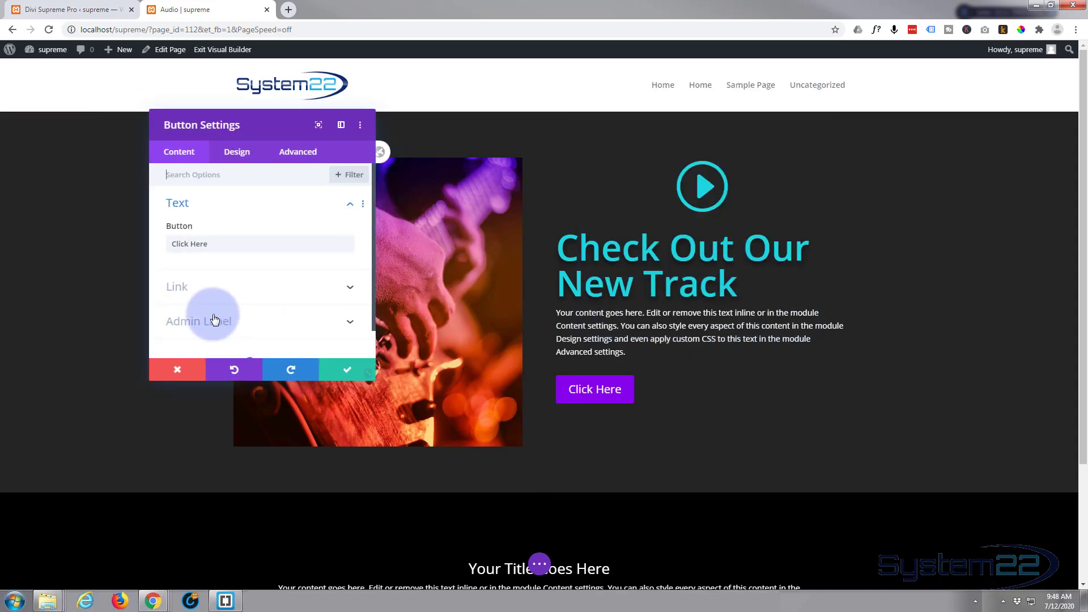
Set the new button's text to "Listen Now!"
drag(219, 243, 155, 244)
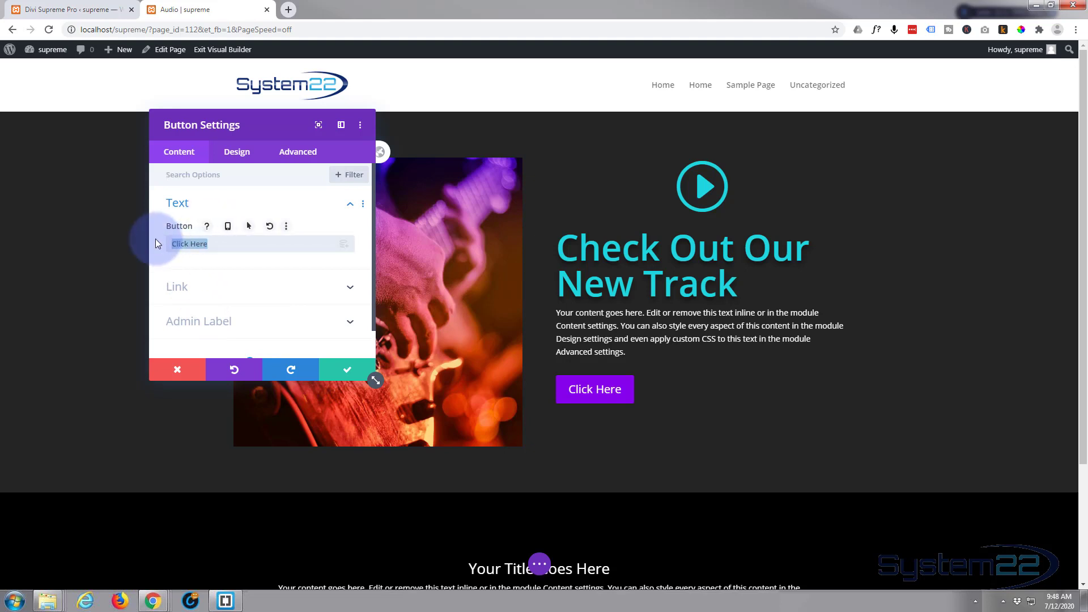
text(L)
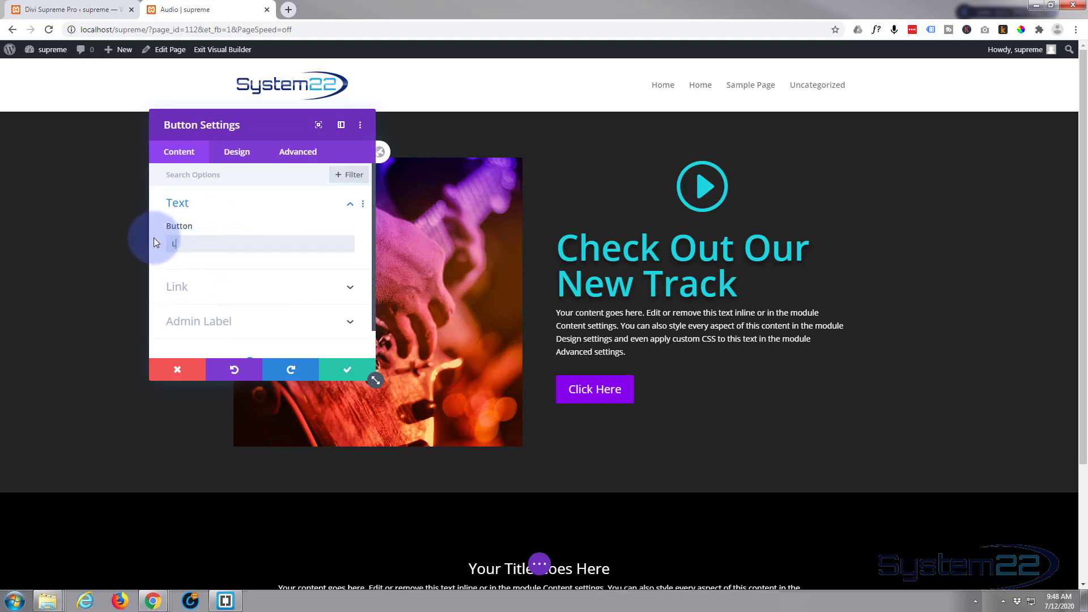
text(isten Now!)
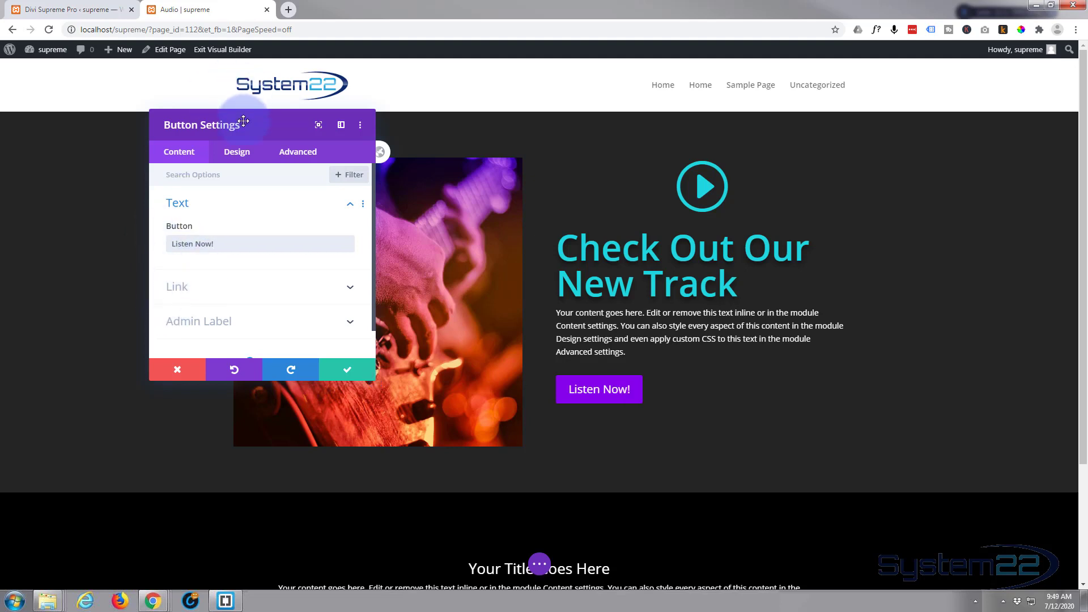
Set the new button's alignment to centered in its design settings
click(239, 152)
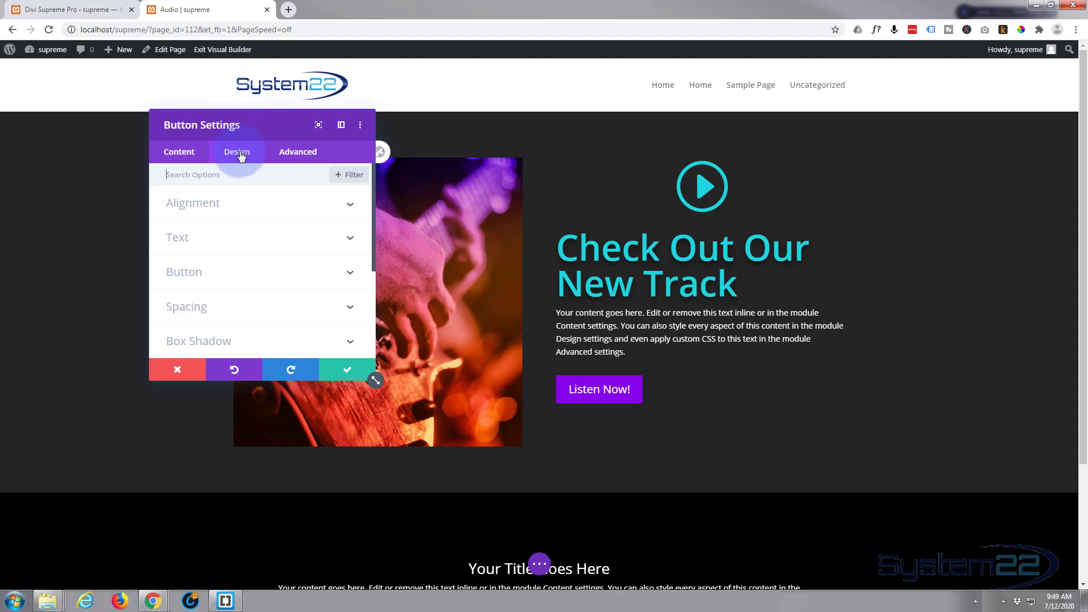
click(260, 176)
click(260, 210)
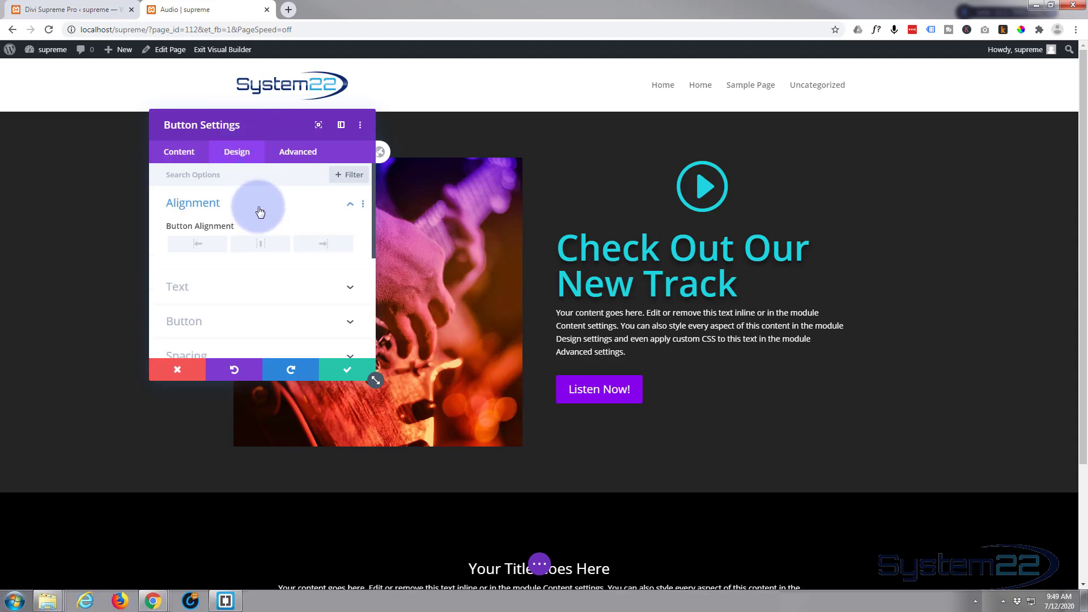
click(257, 248)
Enable custom styles for the Listen Now! button
scroll(249, 261, down, 1)
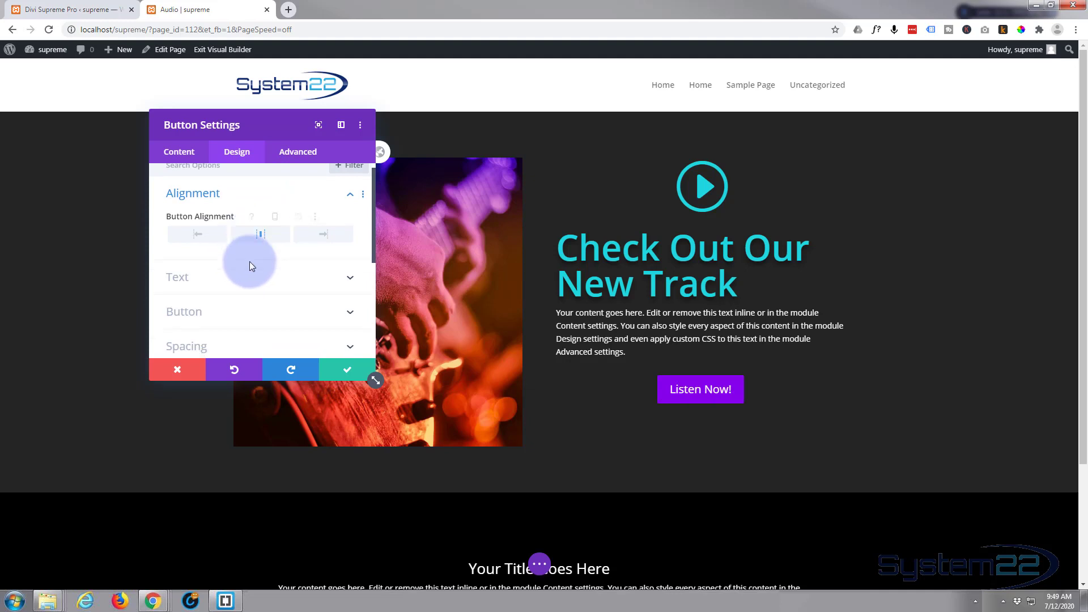
click(201, 241)
drag(200, 241, 247, 241)
scroll(238, 227, down, 1)
click(233, 216)
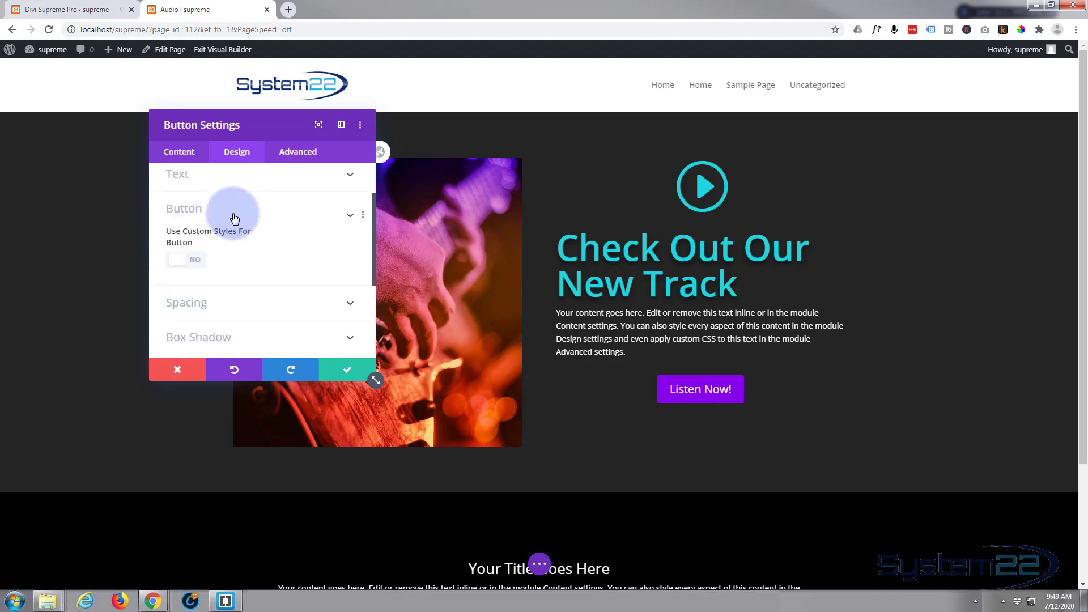
click(194, 234)
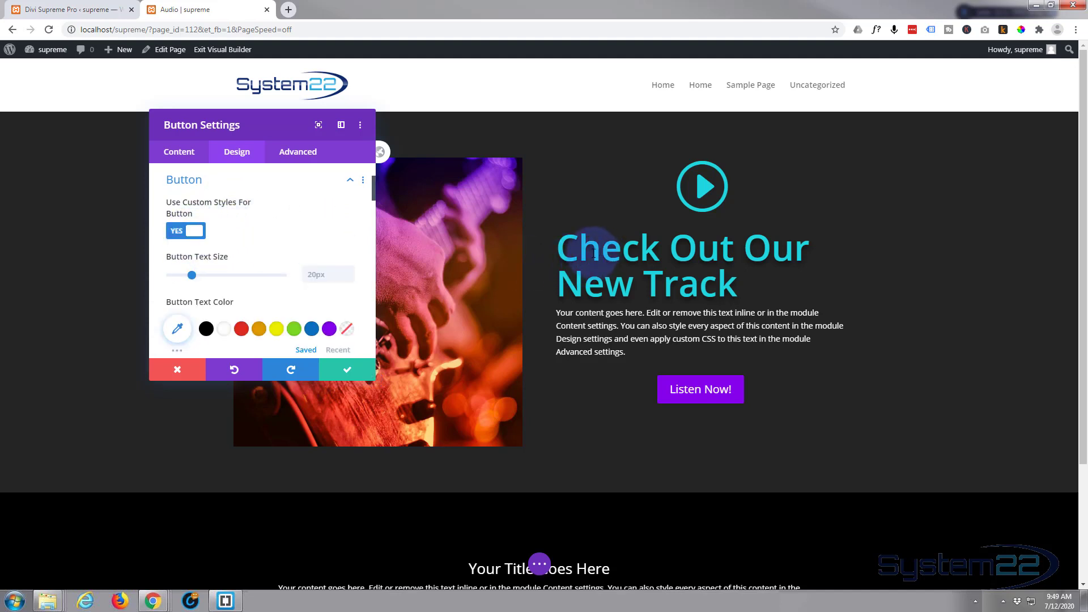
Paste the copied title text color as the button's background color
scroll(236, 268, down, 2)
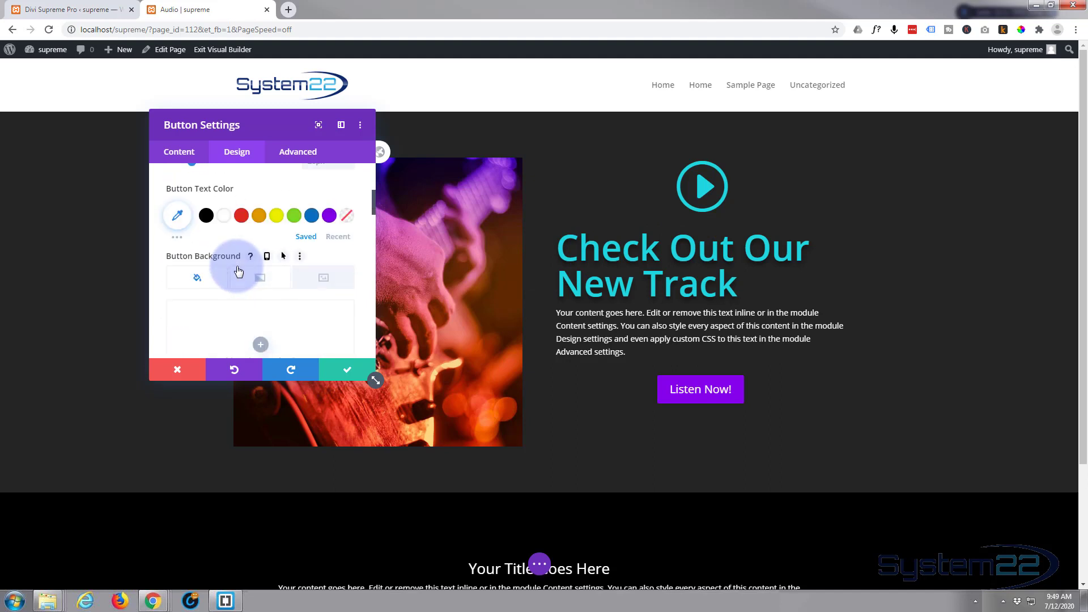
scroll(238, 271, down, 2)
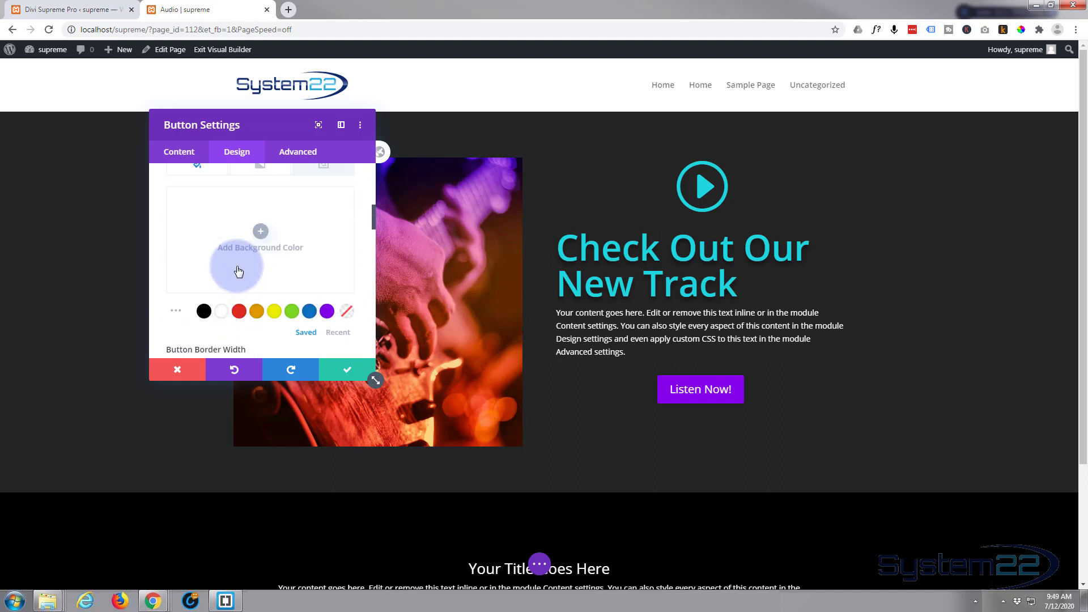
right_click(194, 321)
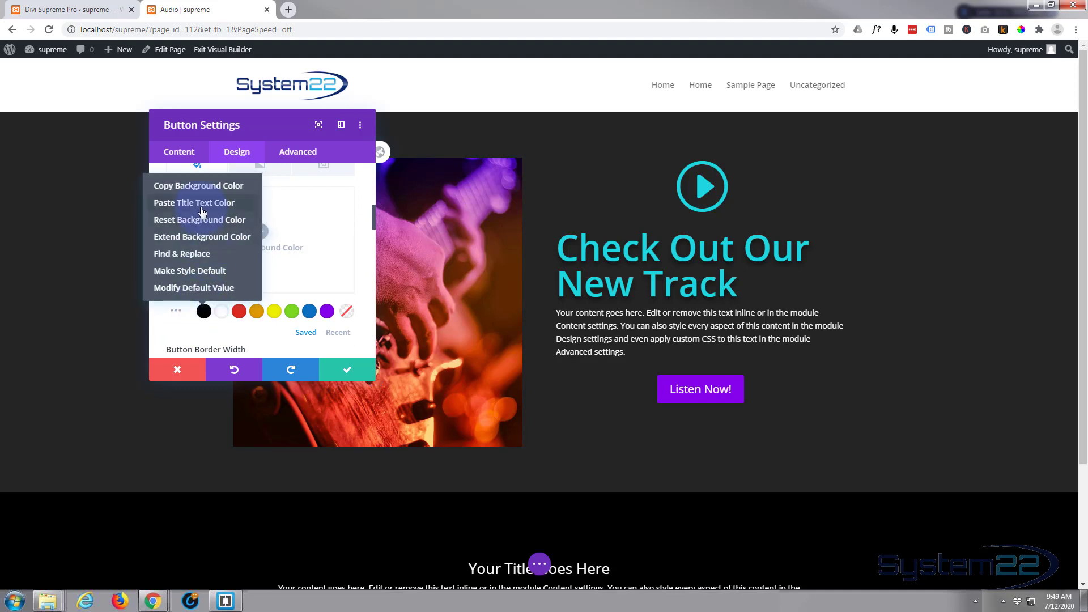
click(198, 205)
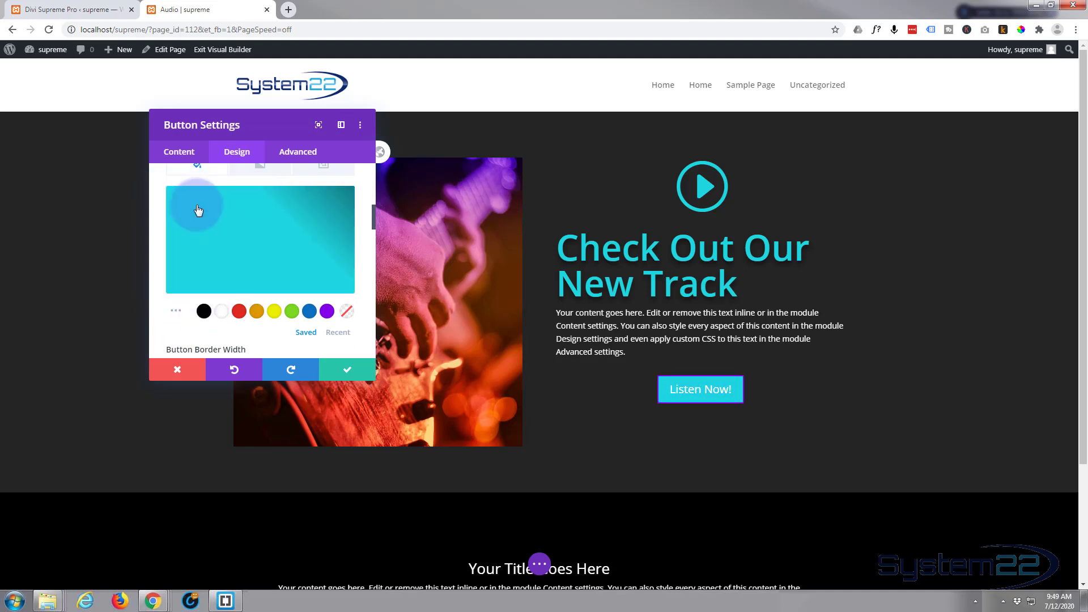
Paste the copied title text color as the button's border color
scroll(193, 266, down, 2)
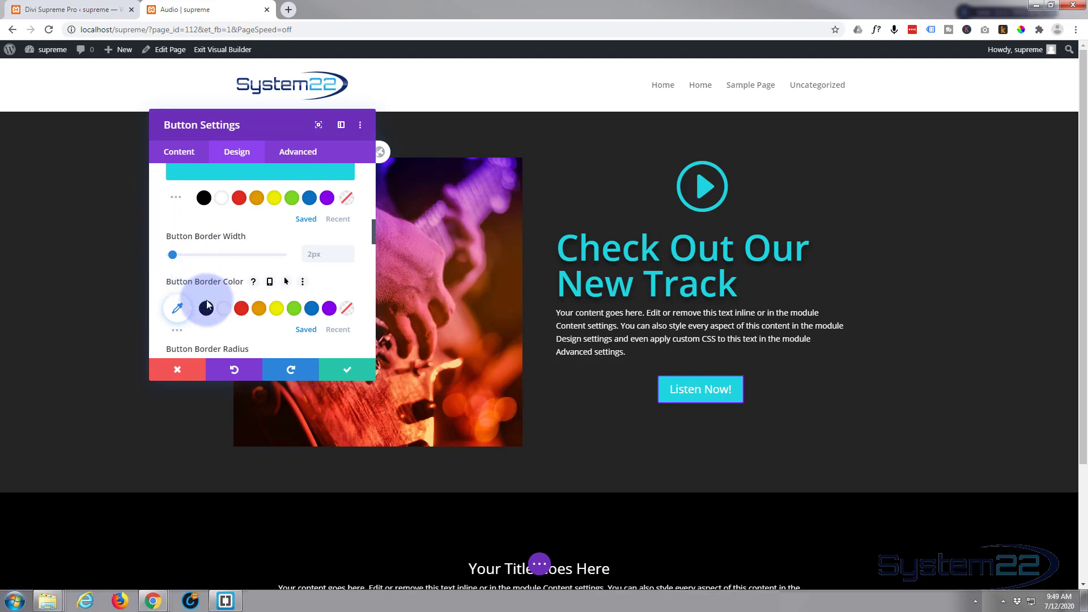
right_click(179, 310)
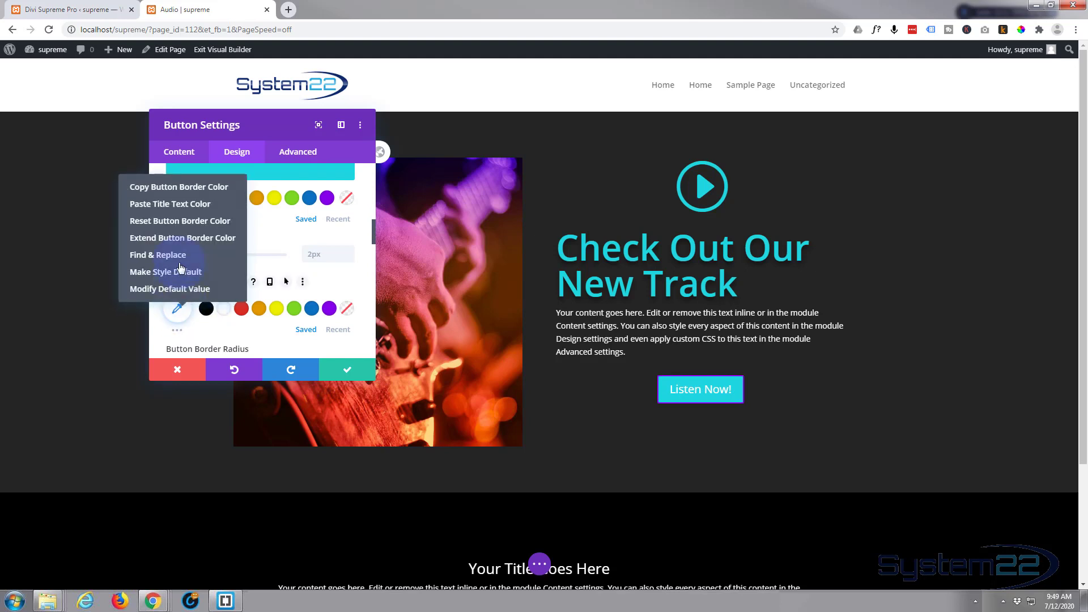
click(175, 206)
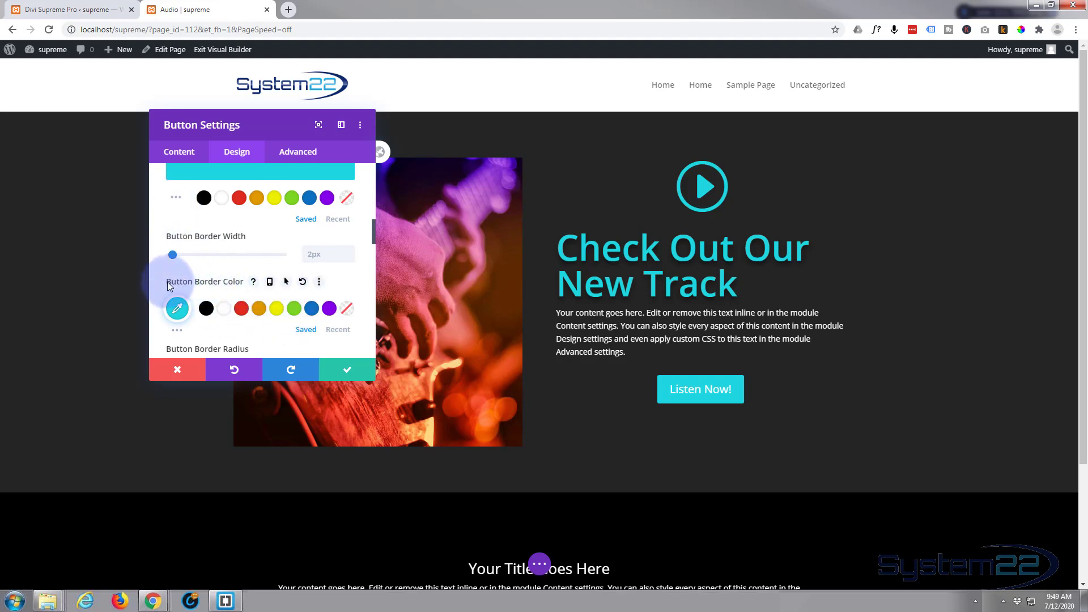
Enable hover styling for the button border color and set its hover color to blue #0c71c3
click(286, 283)
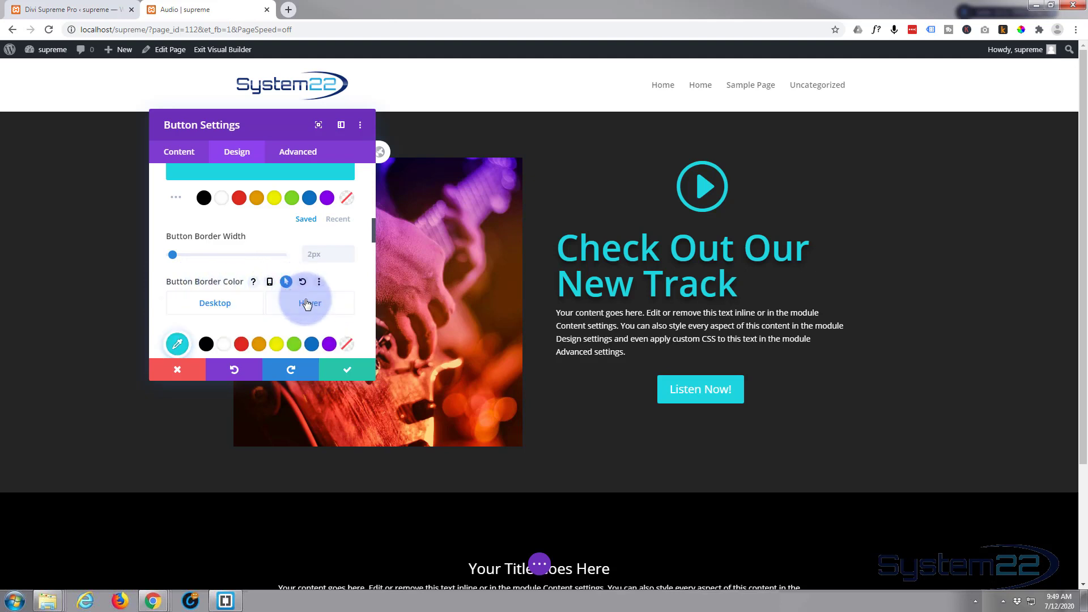
click(307, 304)
scroll(307, 304, down, 1)
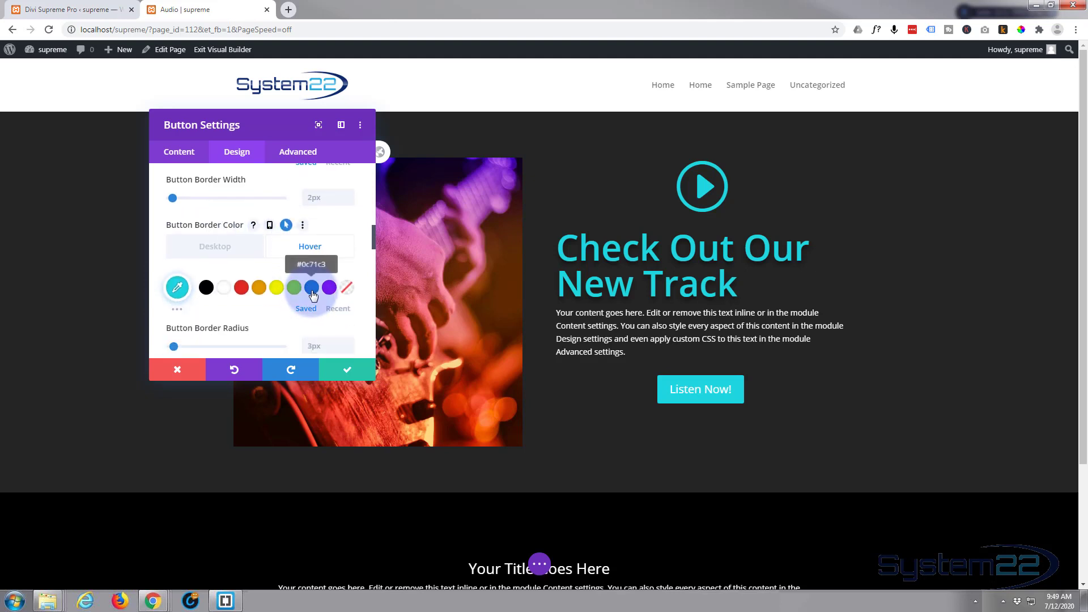
click(312, 288)
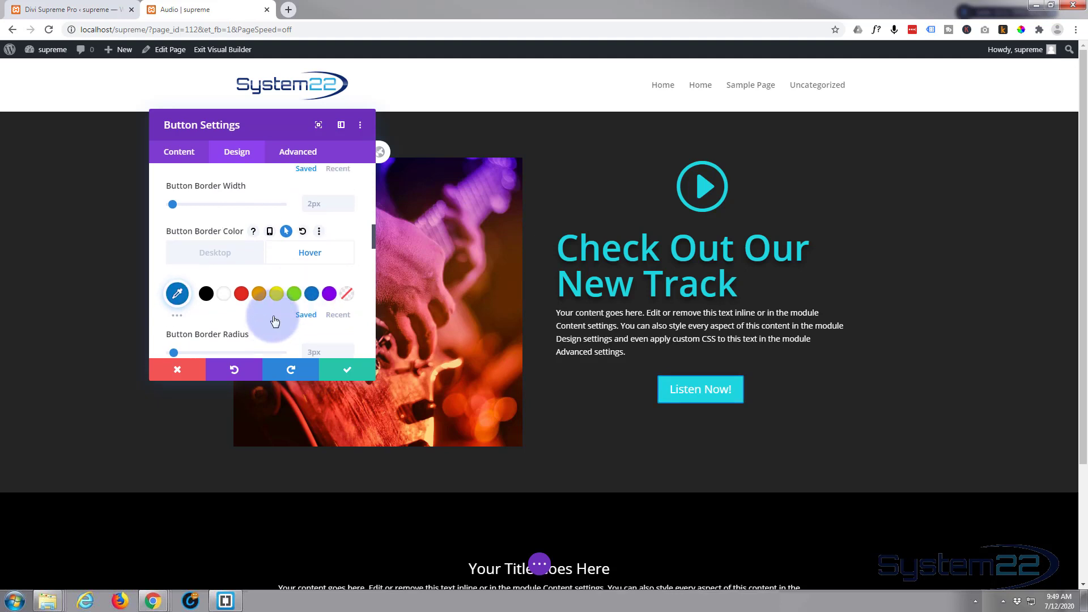
Enable hover styling for the button background and set its hover color to the saved blue swatch
scroll(275, 315, up, 4)
click(219, 225)
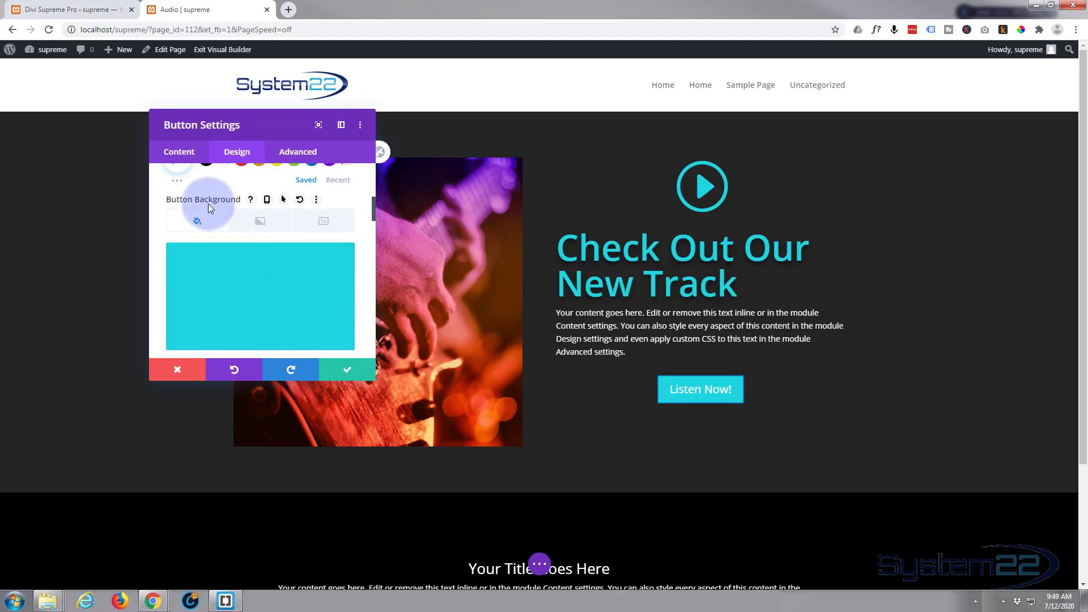
click(284, 202)
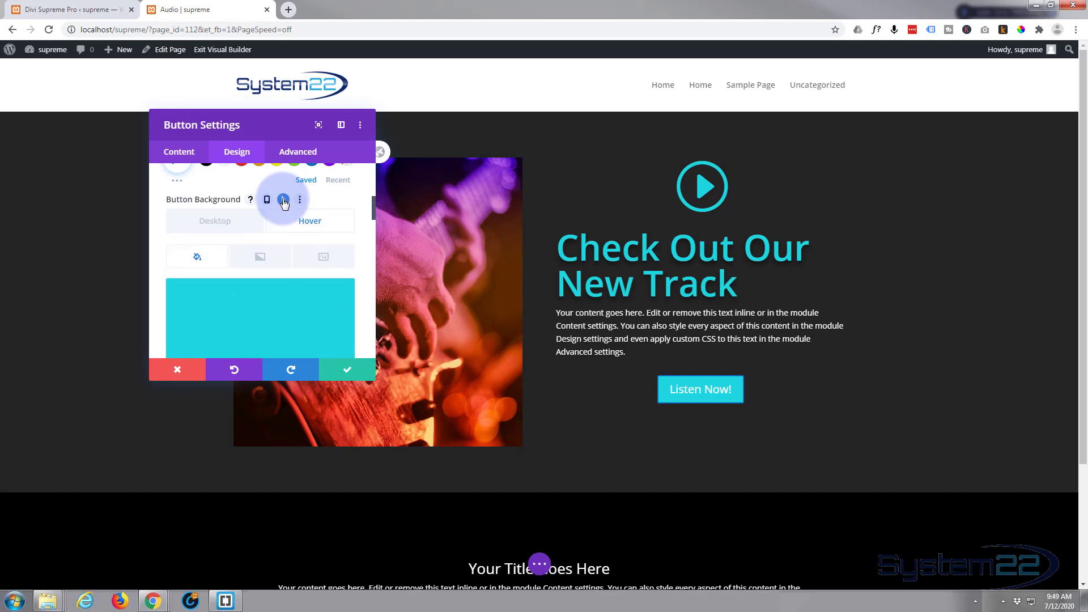
click(302, 225)
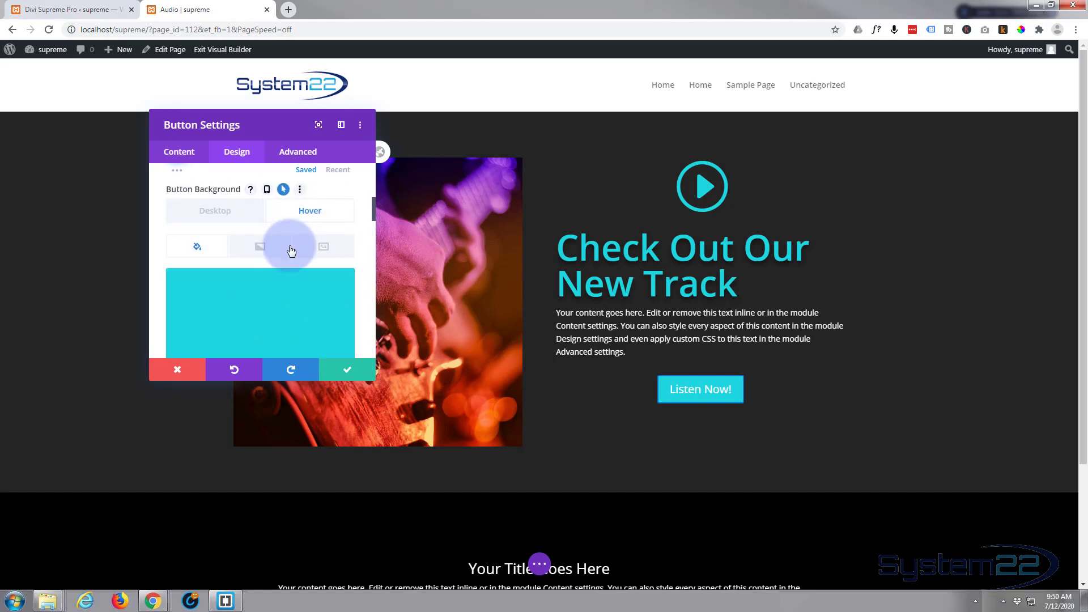
scroll(290, 266, down, 2)
click(309, 291)
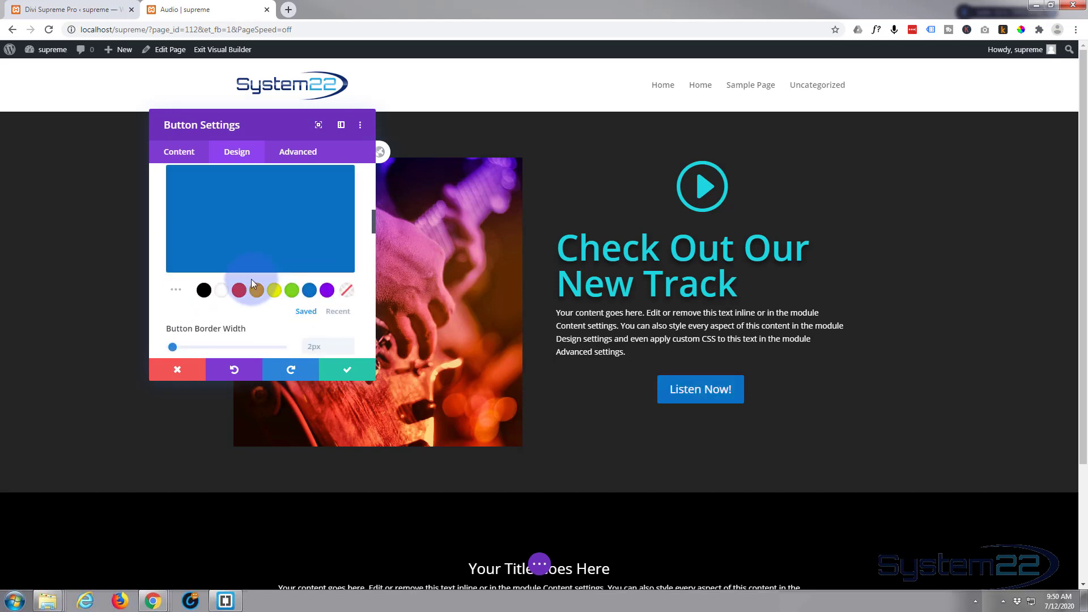
Switch the button background setting from its hover state back to the desktop state
scroll(233, 258, up, 2)
click(205, 221)
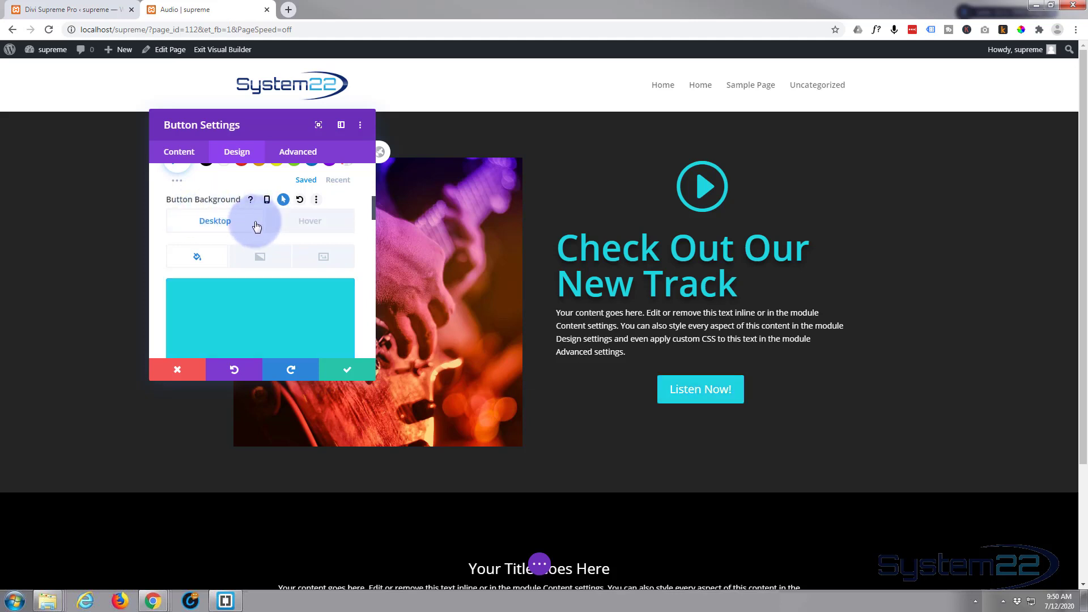
scroll(223, 245, down, 2)
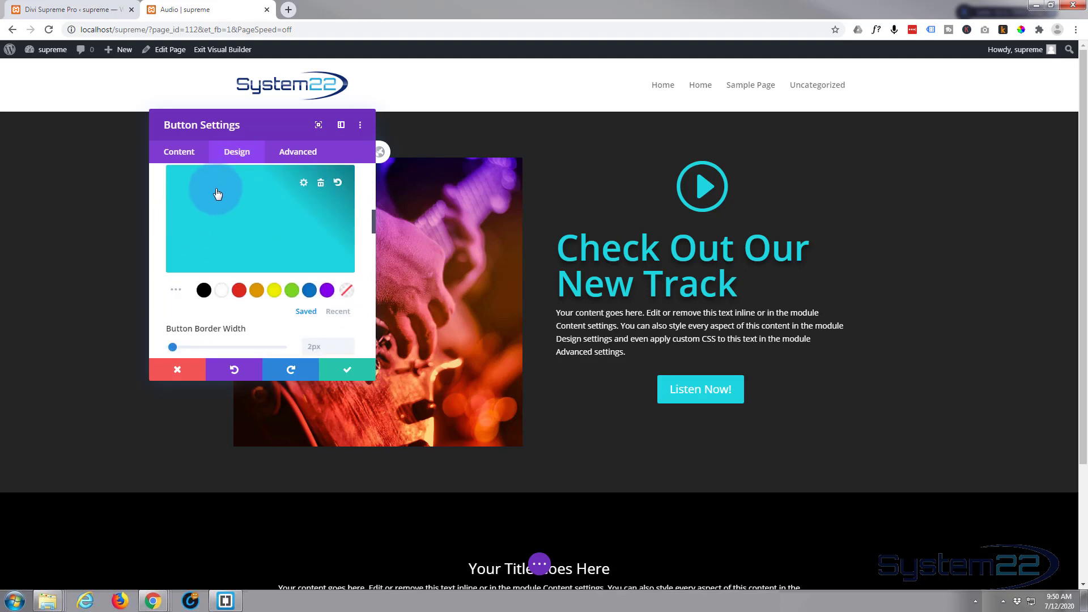
Check the button's Use Popup visibility option and the Enable Divi Popup setting among the Divi Supreme extensions
click(295, 153)
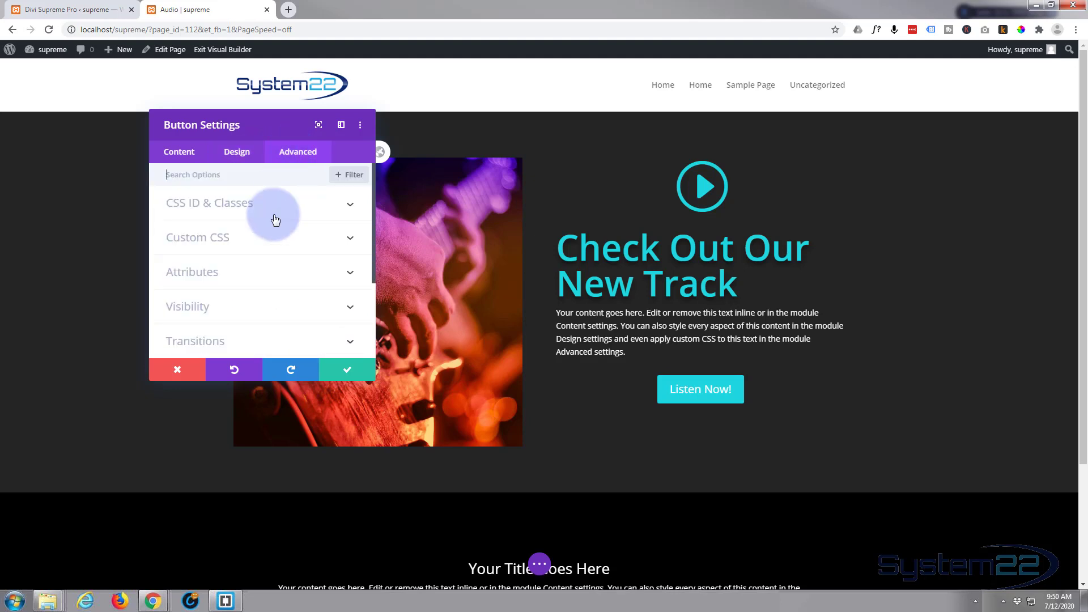
click(261, 304)
scroll(278, 269, down, 2)
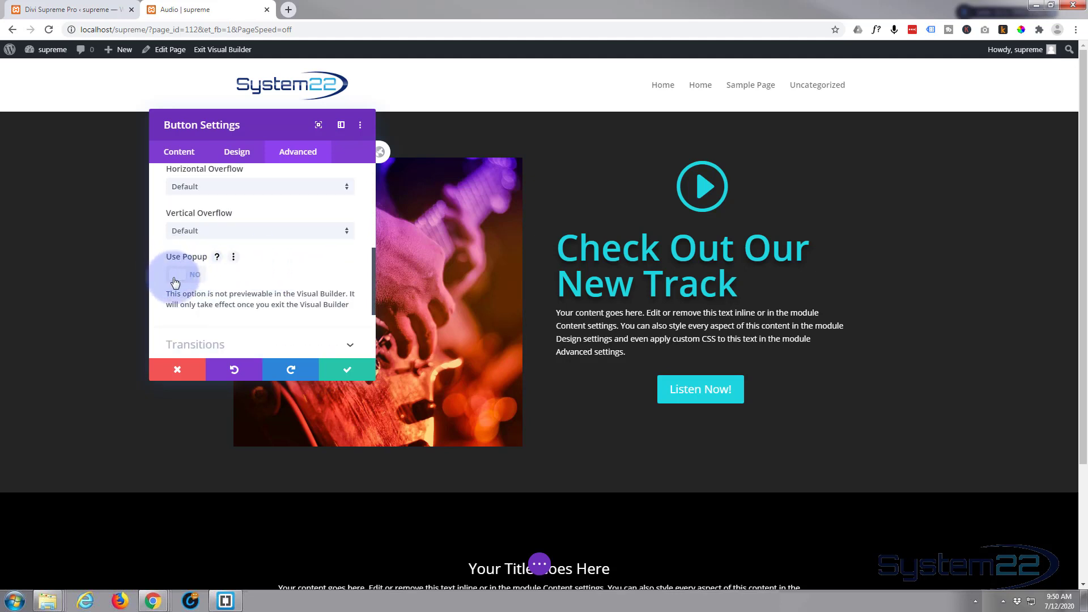
click(95, 5)
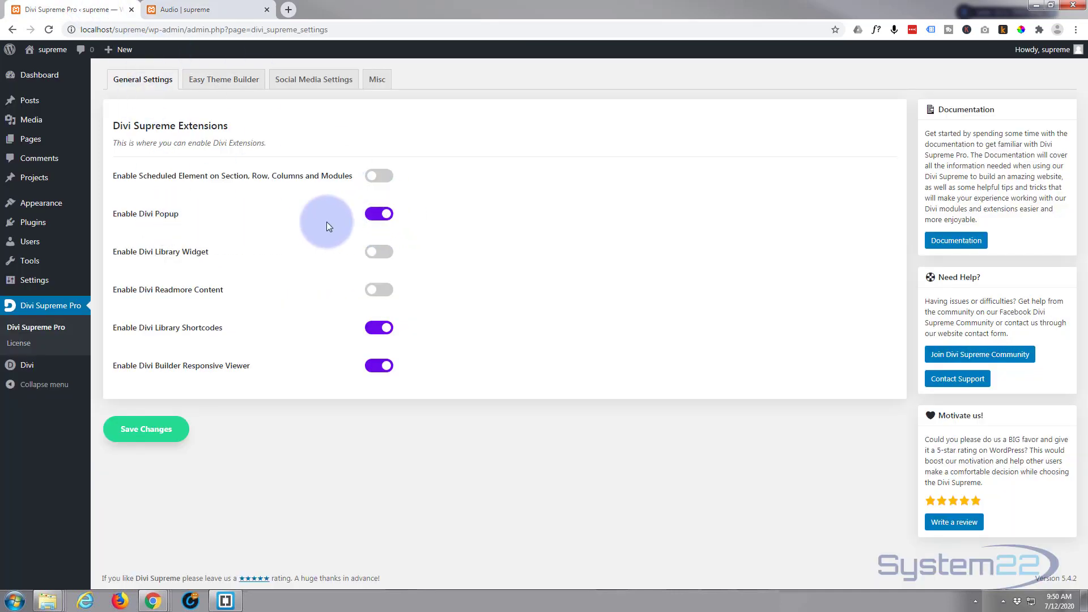
click(235, 7)
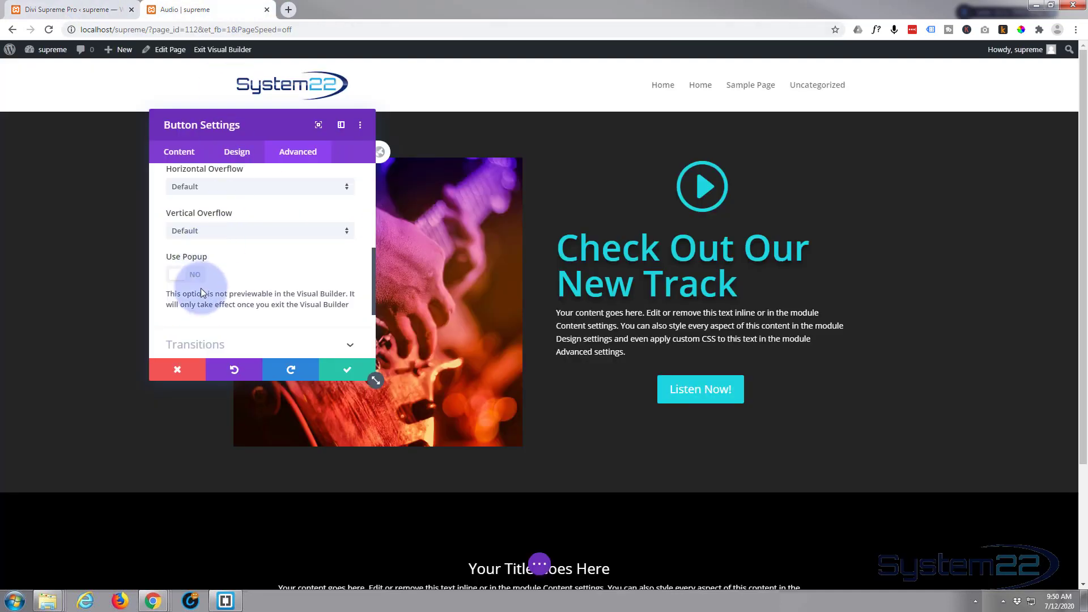
Save the button settings and add an Audio module directly below the Listen Now! button
click(348, 373)
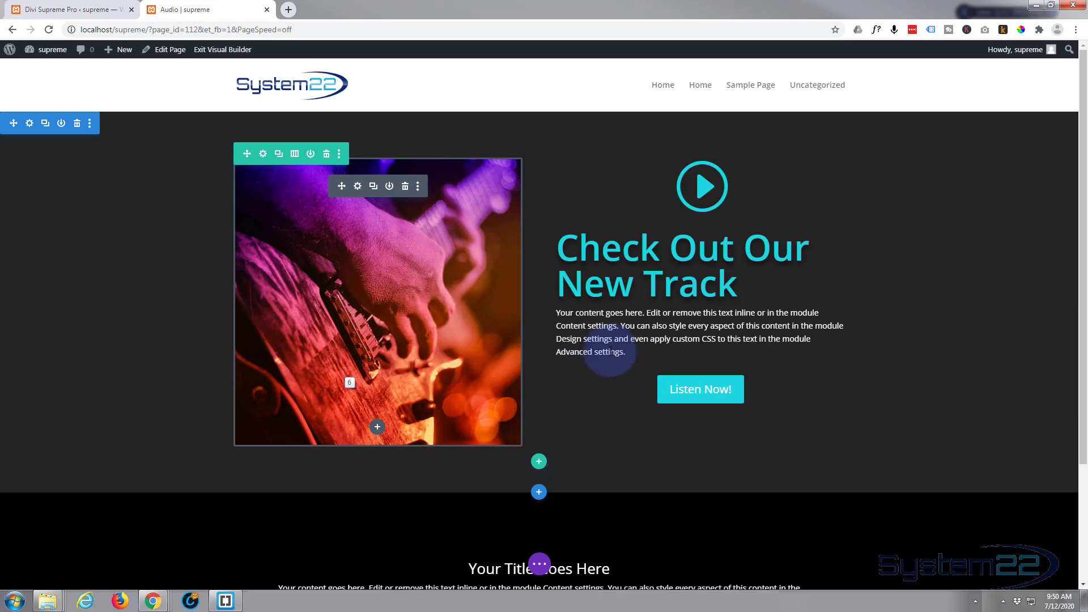
mouse_move(708, 390)
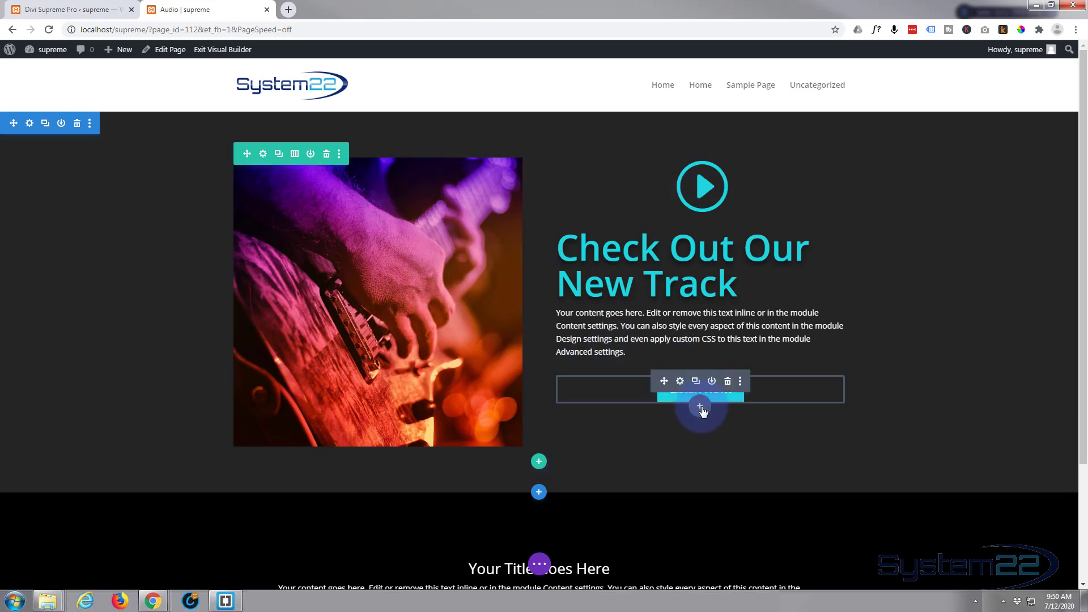
click(700, 407)
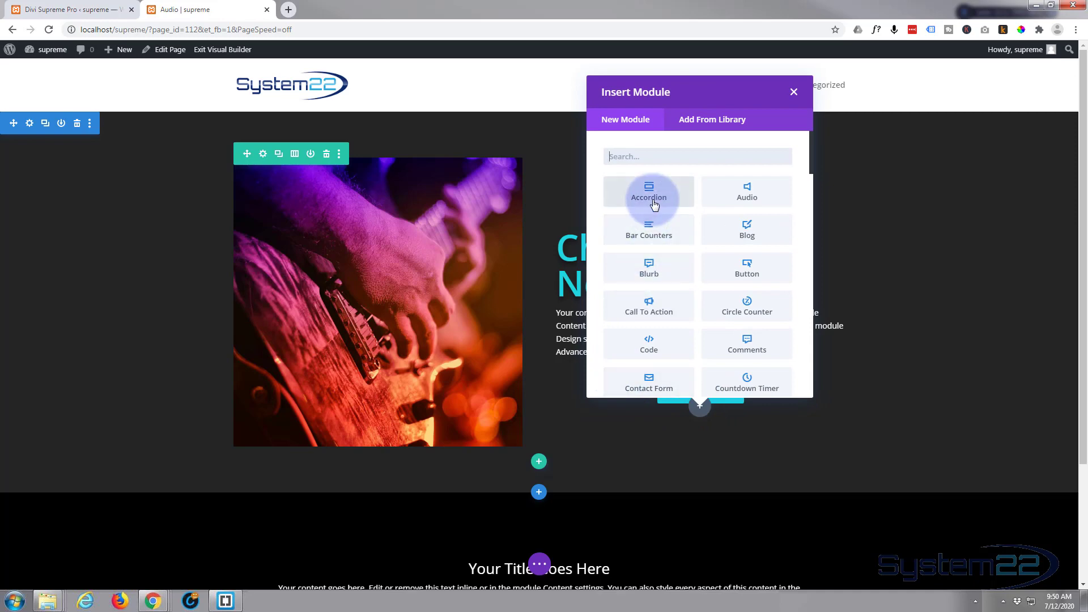
click(761, 196)
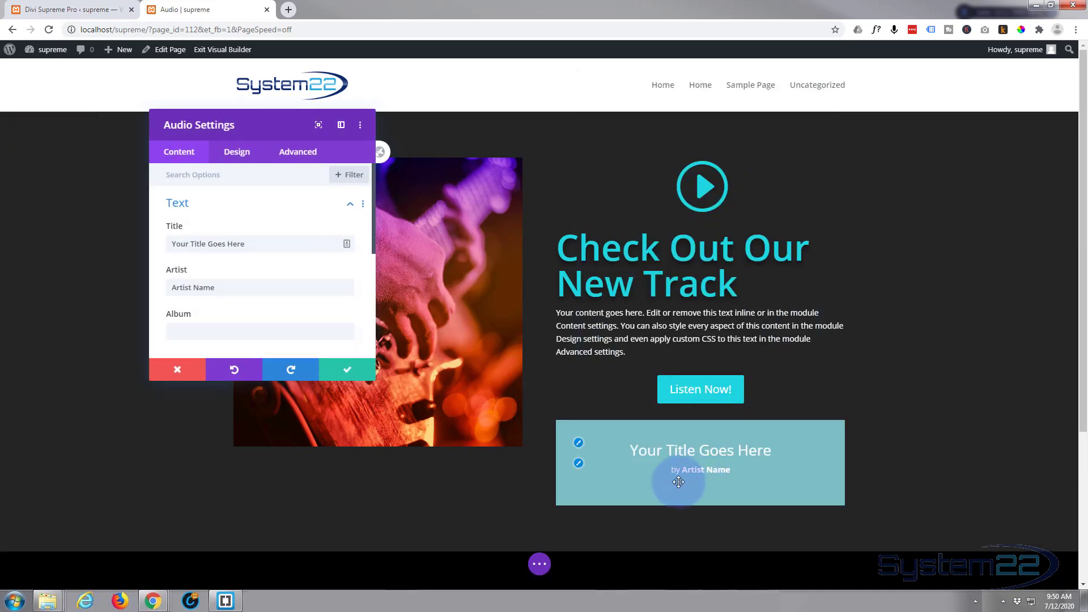
Set the audio module's title to Our New Track, artist to Superstars and album to Fun
drag(243, 244, 92, 235)
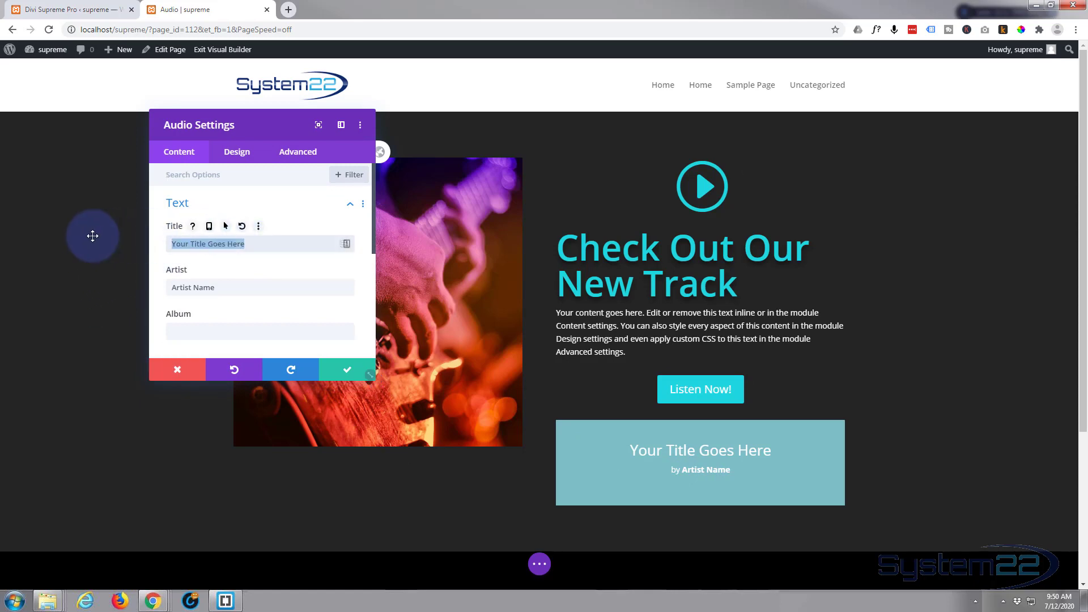
text(O)
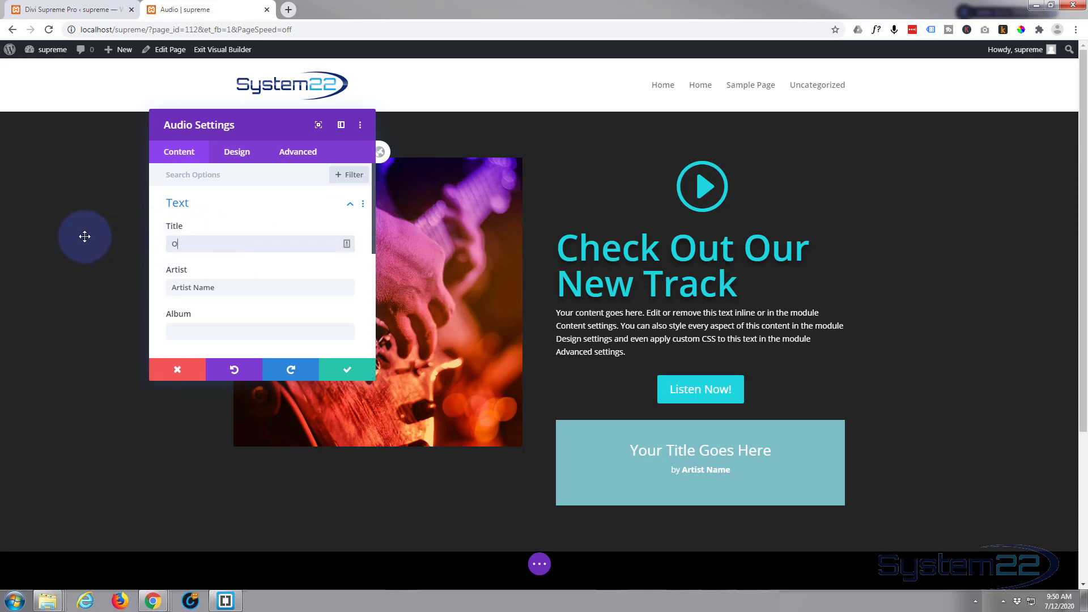
text(ur New Track)
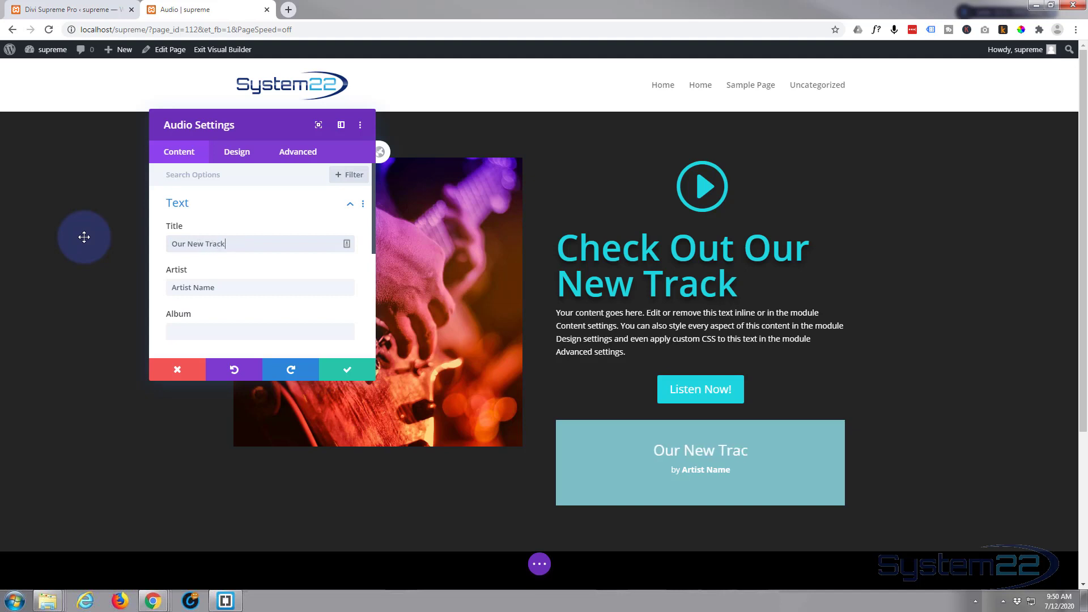
triple_click(214, 286)
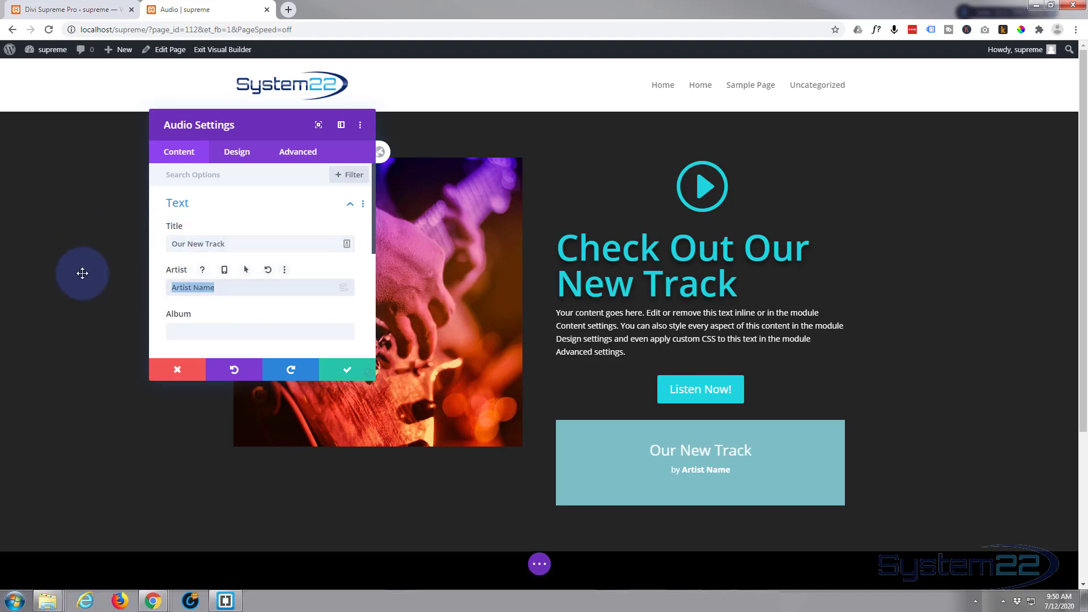
text(S)
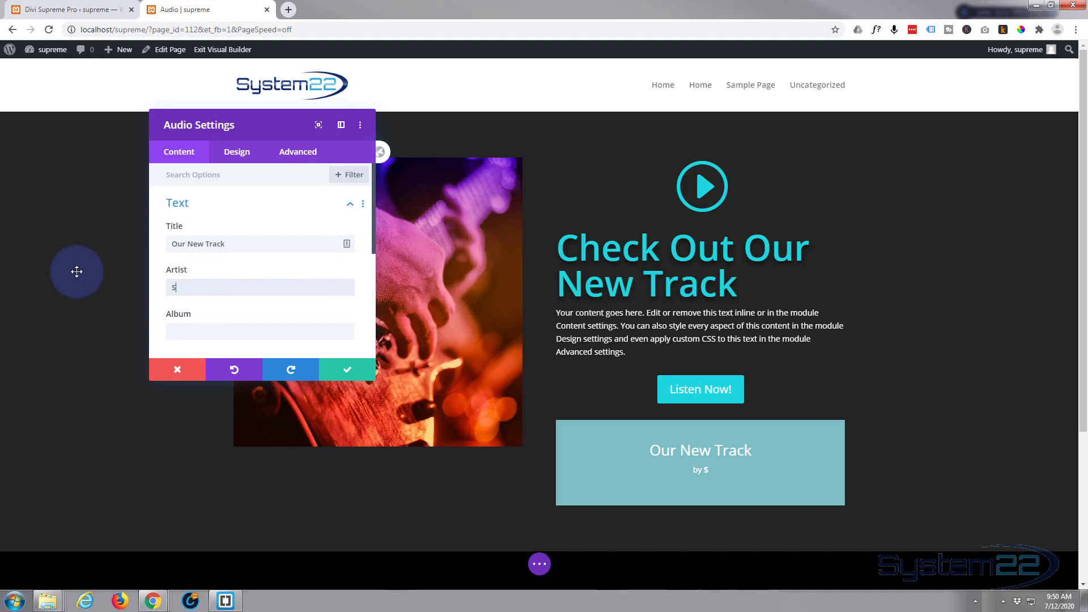
text(uperstars)
click(176, 332)
click(269, 287)
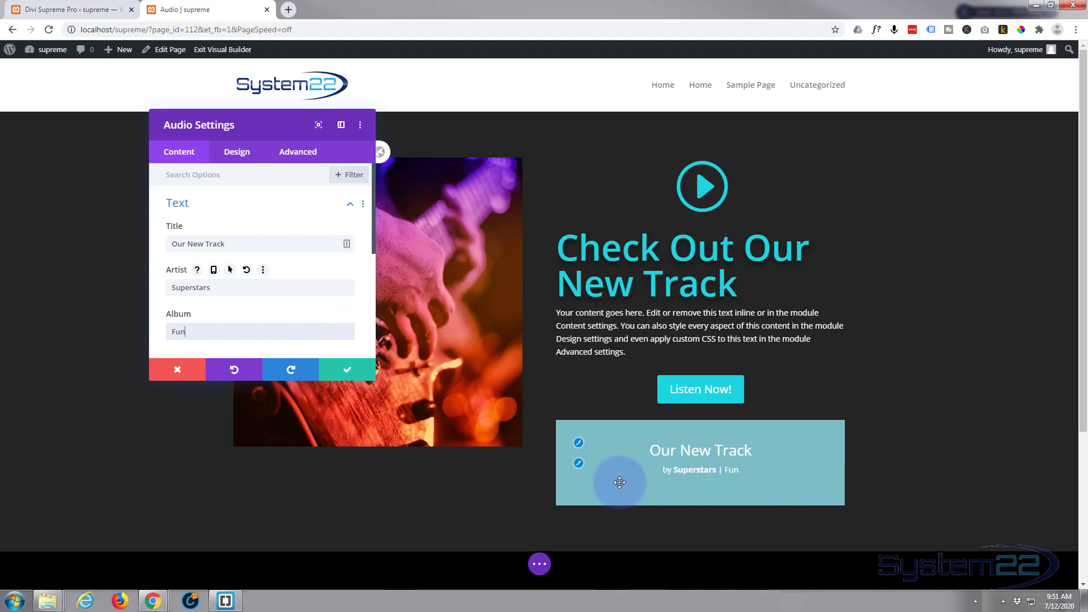
scroll(226, 275, down, 3)
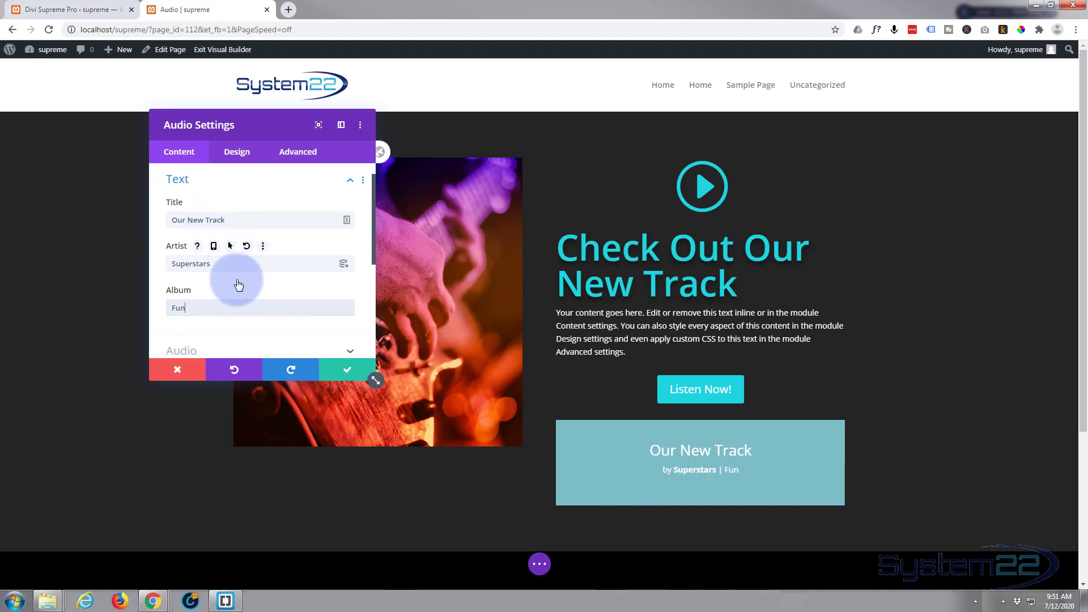
click(190, 216)
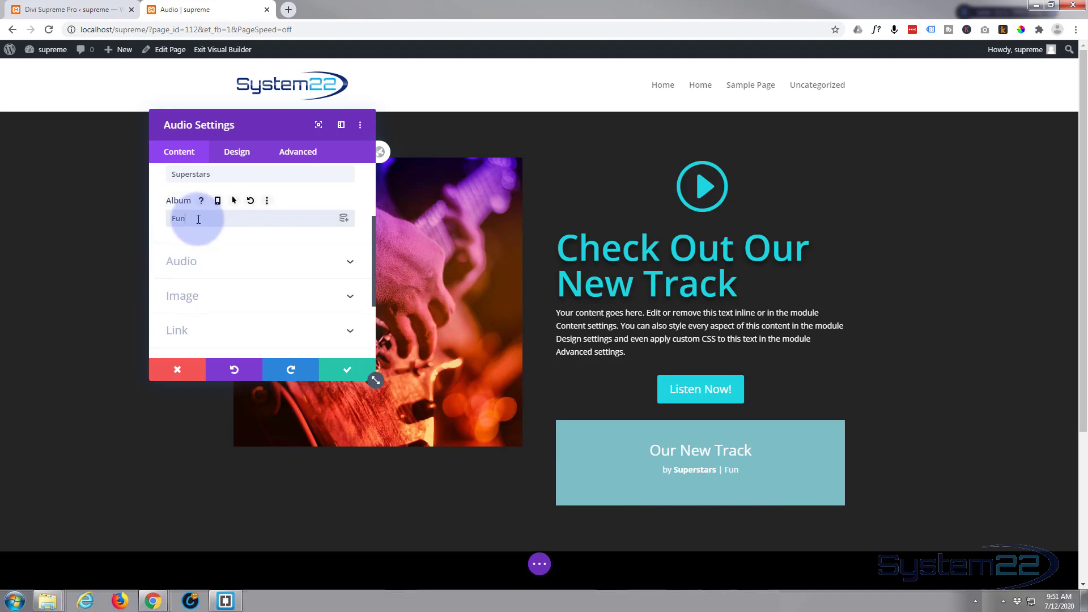
Upload Red-house.mp3 to the media library and use it as the module's audio file
scroll(255, 226, down, 2)
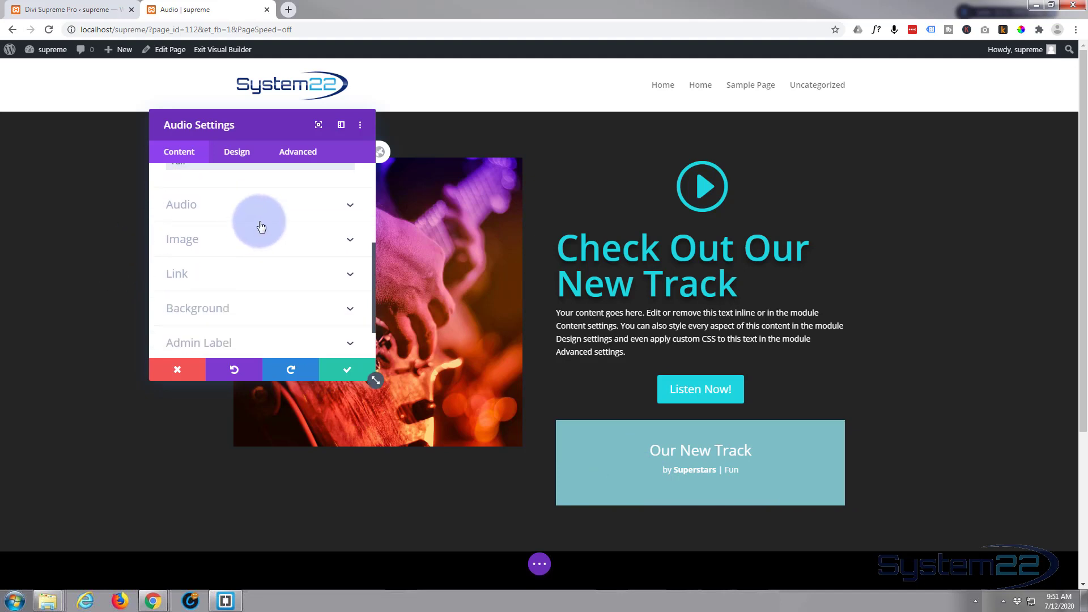
click(282, 213)
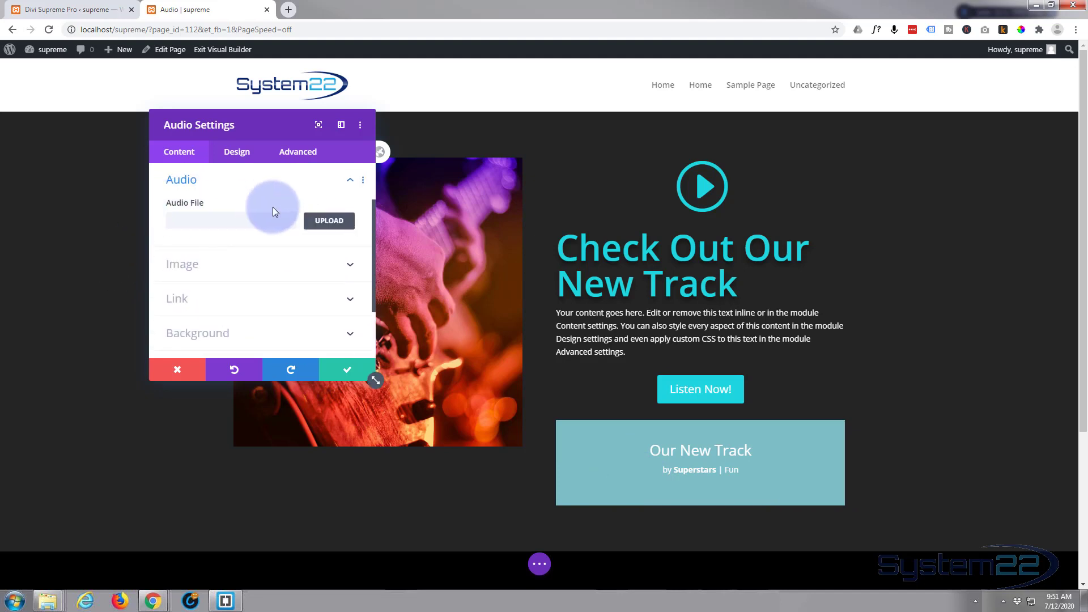
click(328, 225)
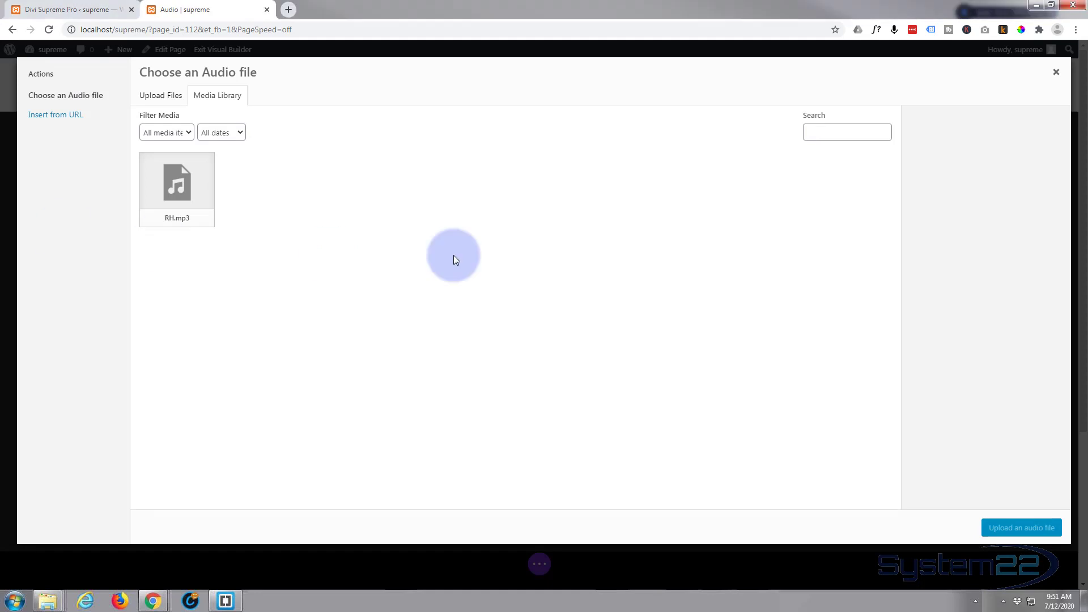
drag(454, 255, 496, 252)
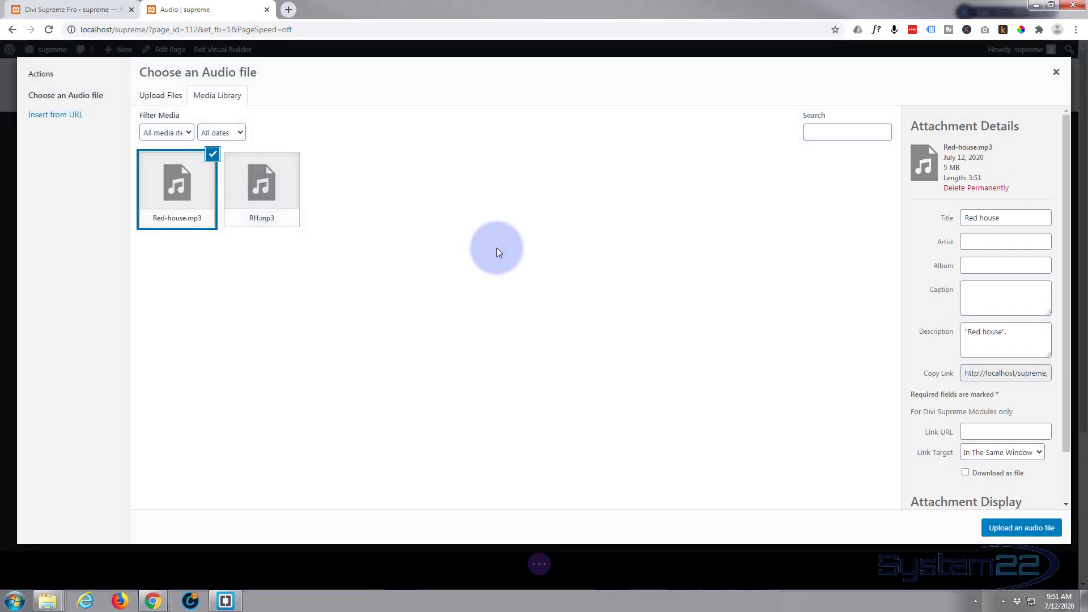
click(1013, 532)
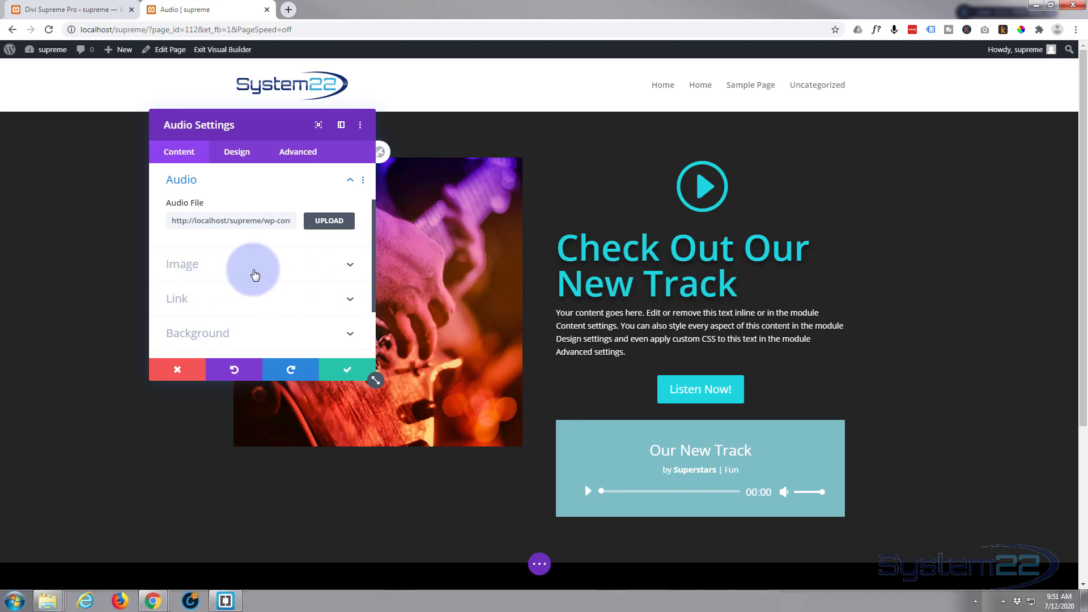
Set the audio module's background color to the saved purple swatch
scroll(255, 275, down, 1)
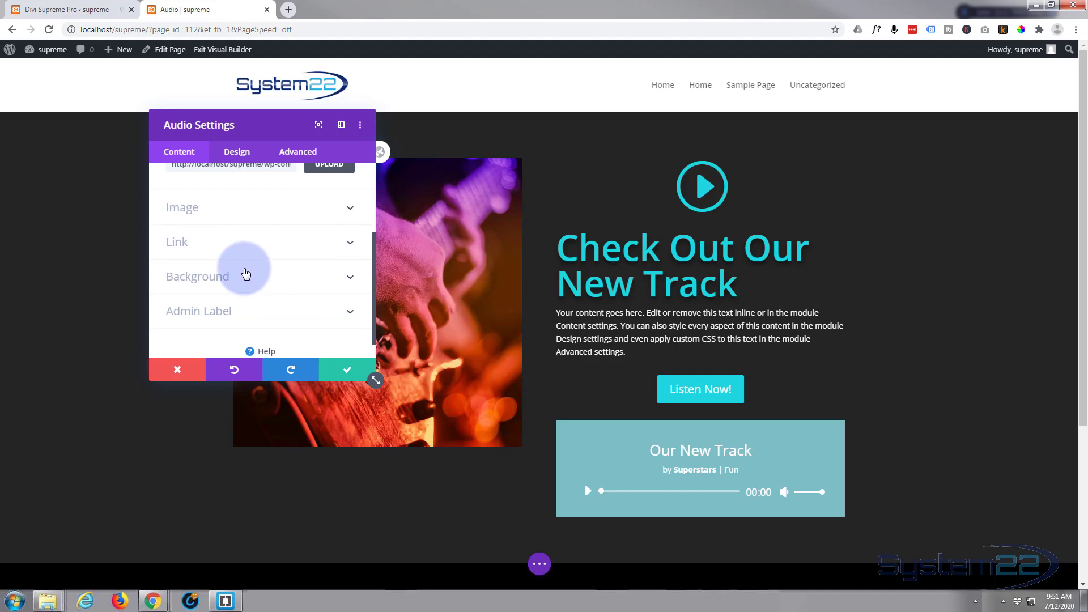
click(256, 276)
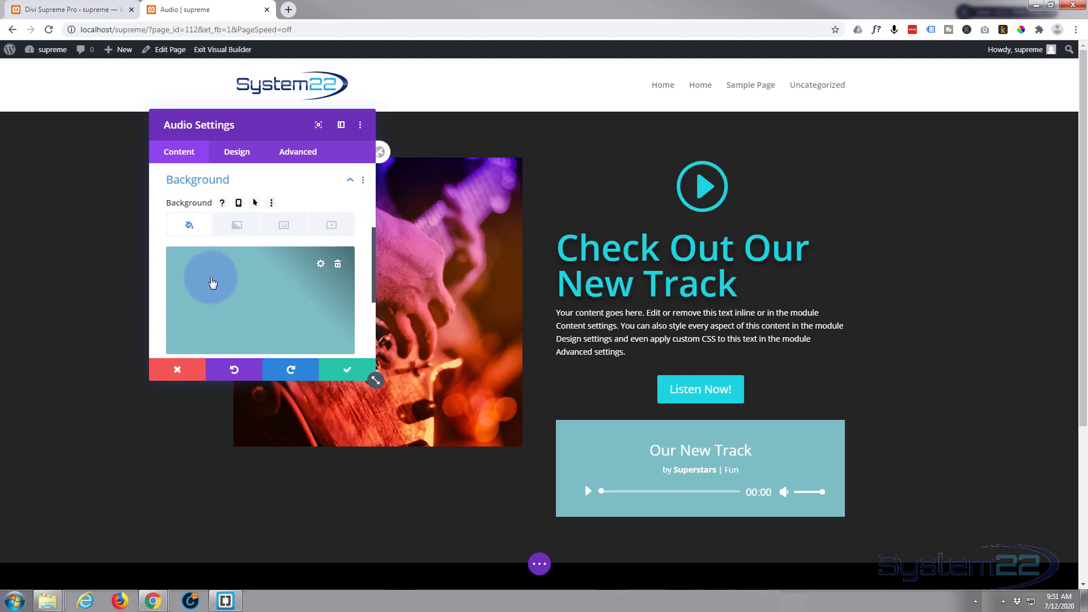
scroll(215, 277, down, 2)
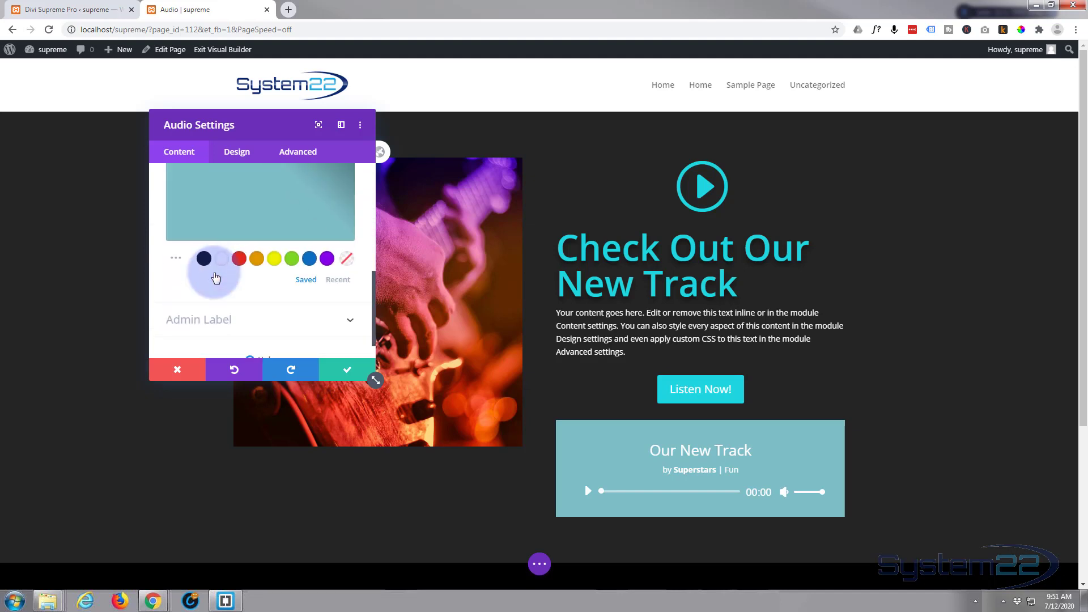
click(327, 259)
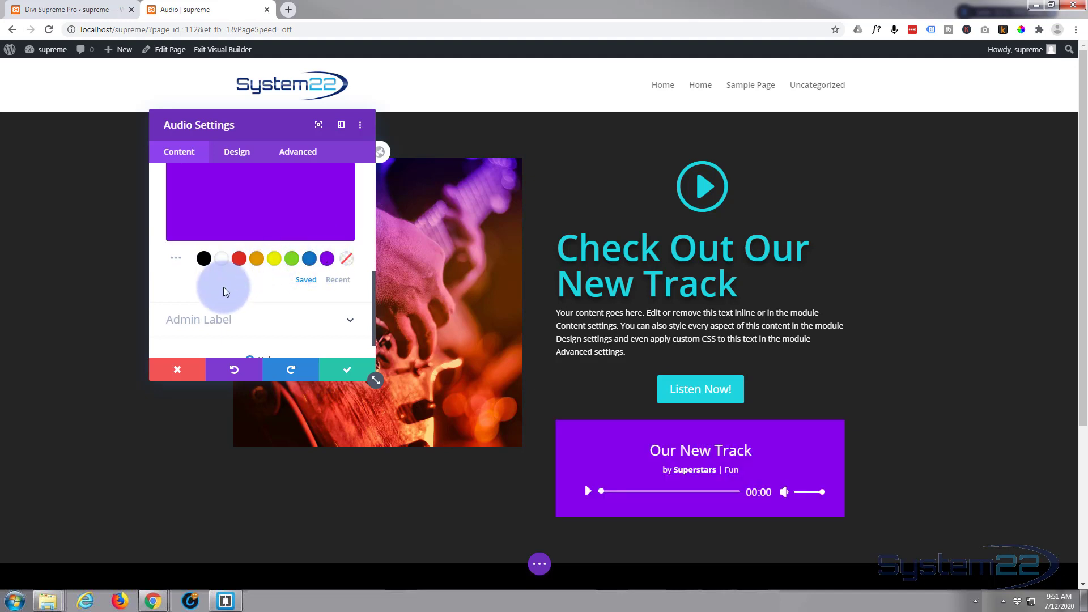
Set the guitar photo 6.jpg as the audio module's background image and review its size, position, repeat and blend options
scroll(225, 288, up, 2)
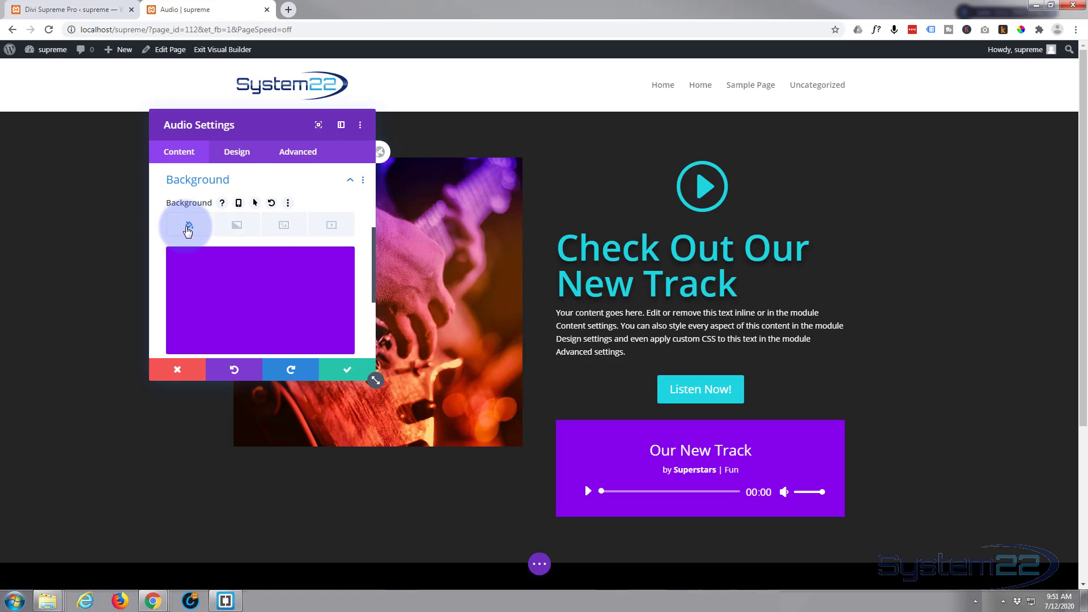
click(284, 227)
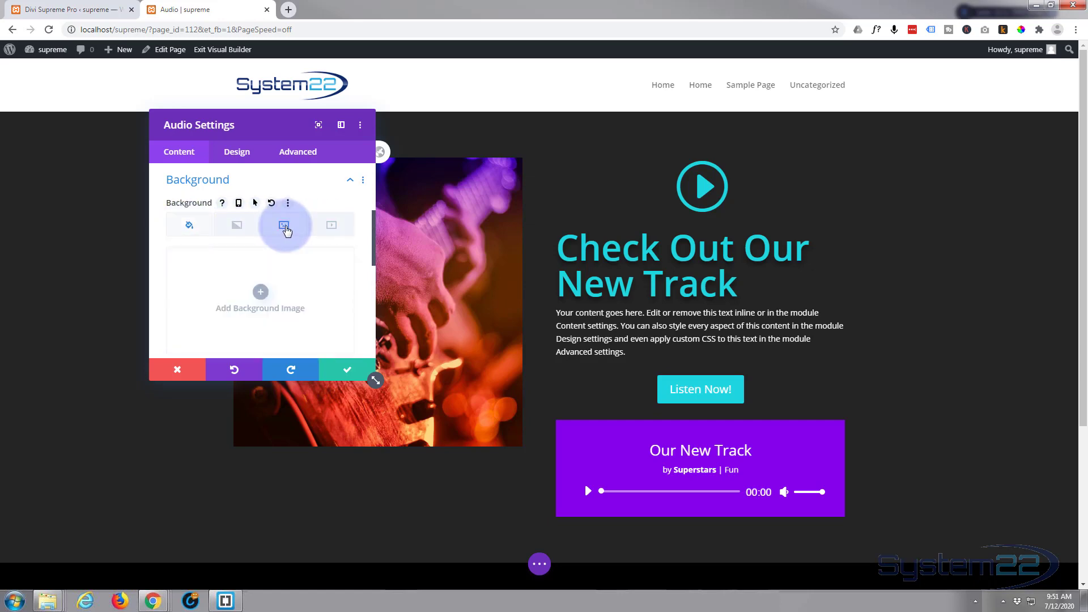
click(261, 290)
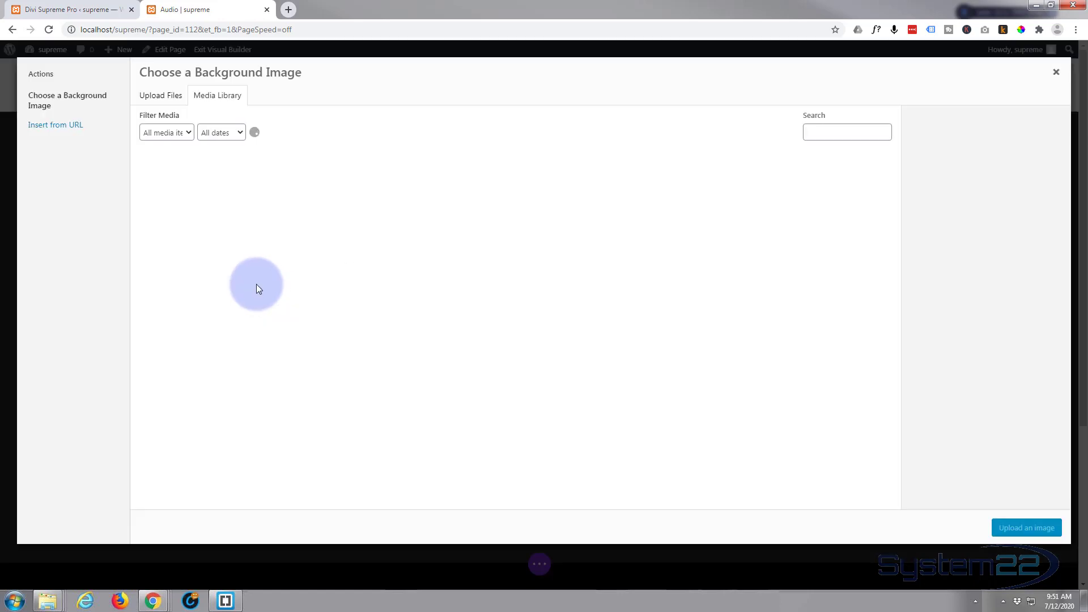
click(176, 184)
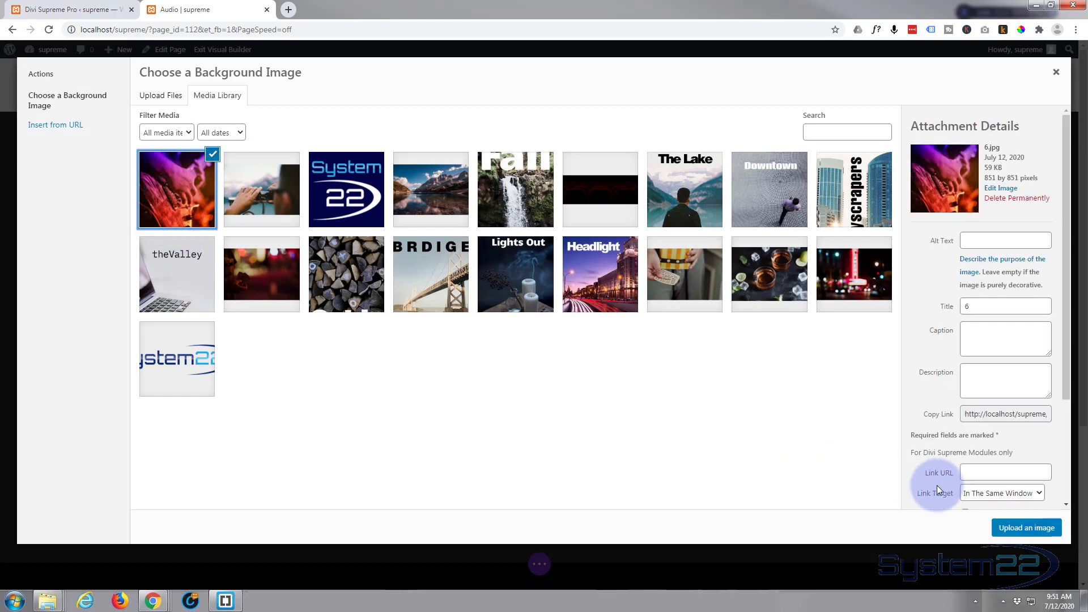
click(1026, 527)
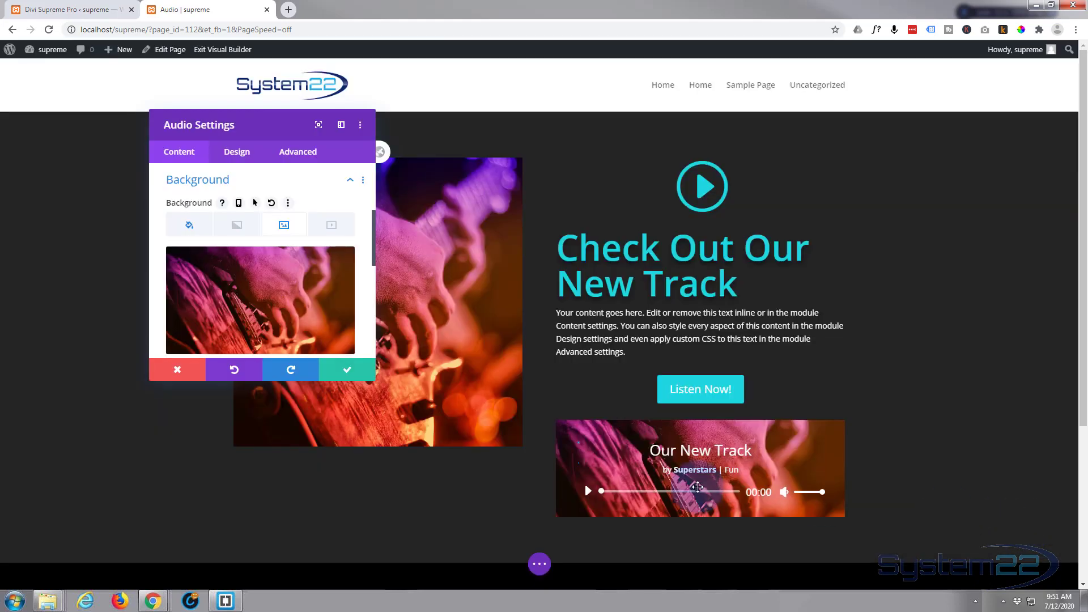
mouse_move(279, 321)
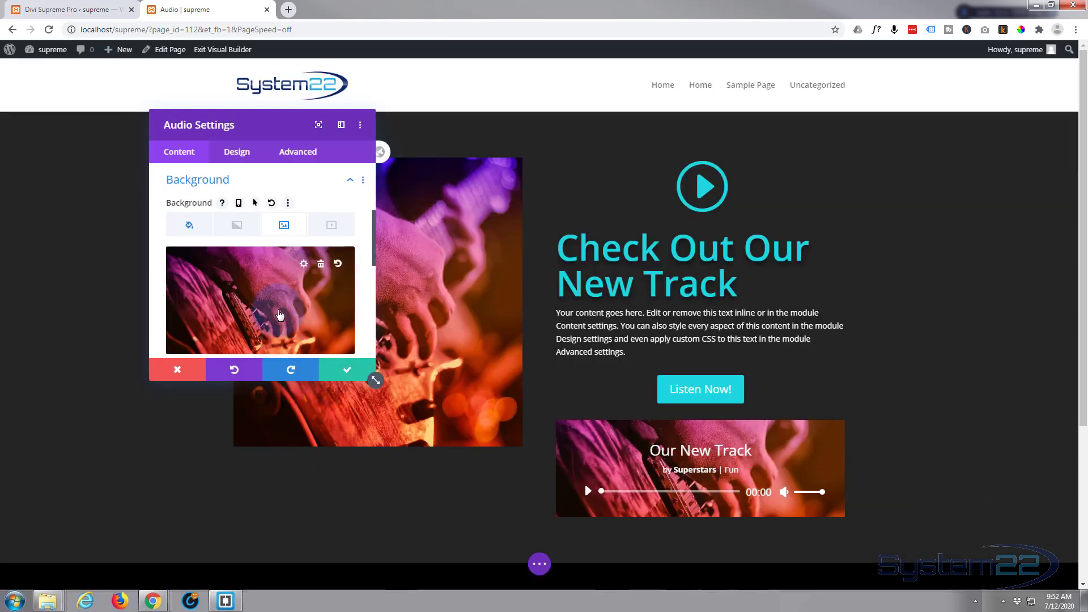
scroll(280, 315, down, 3)
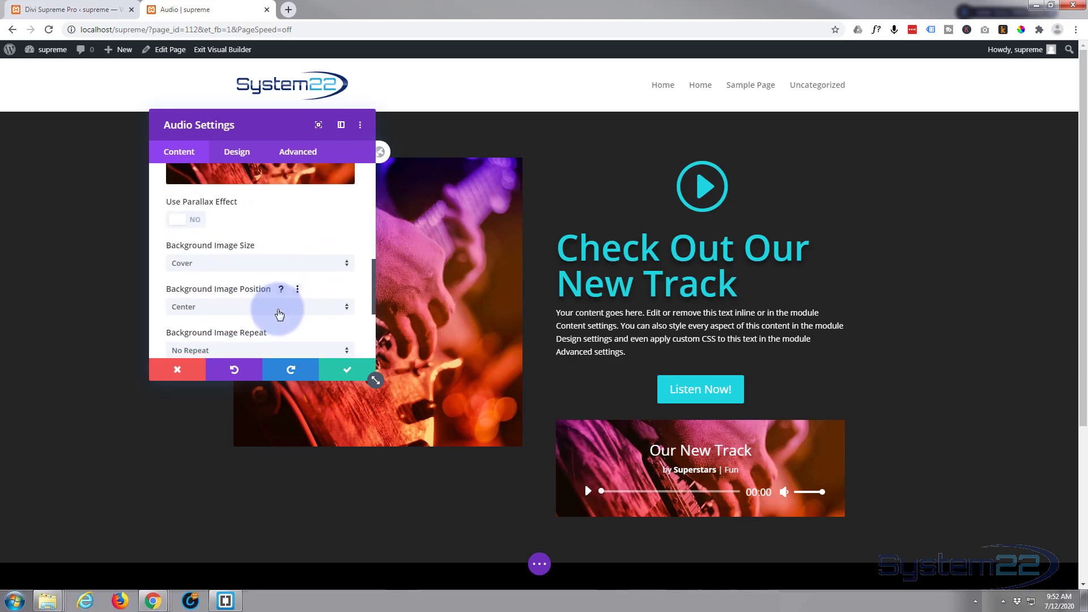
scroll(280, 315, down, 2)
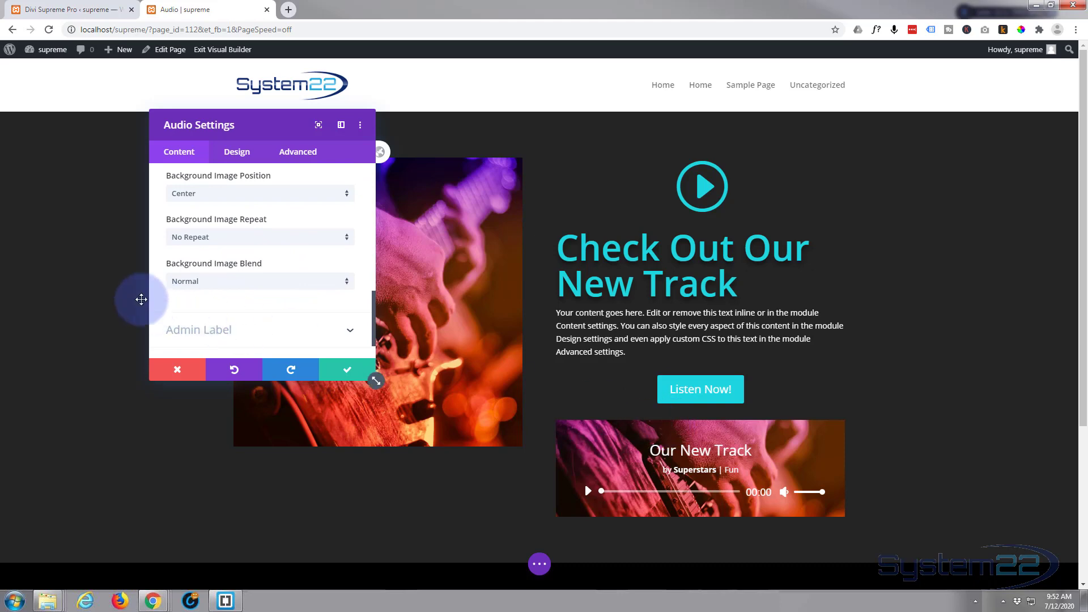
Try the Saturation blend on the audio module's background image and settle on Hue as the blend mode
click(242, 283)
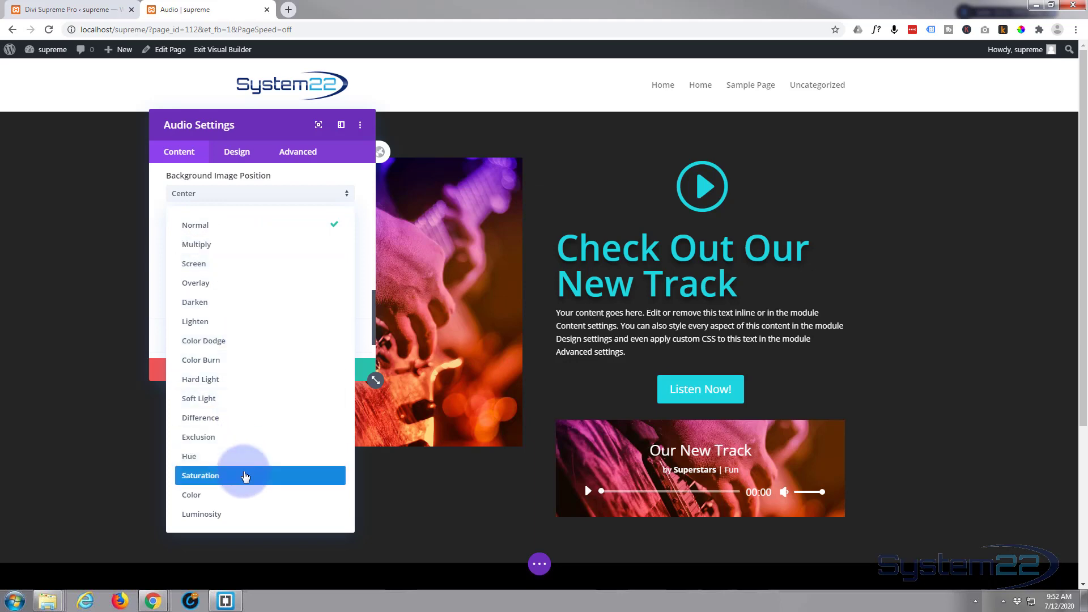
click(245, 475)
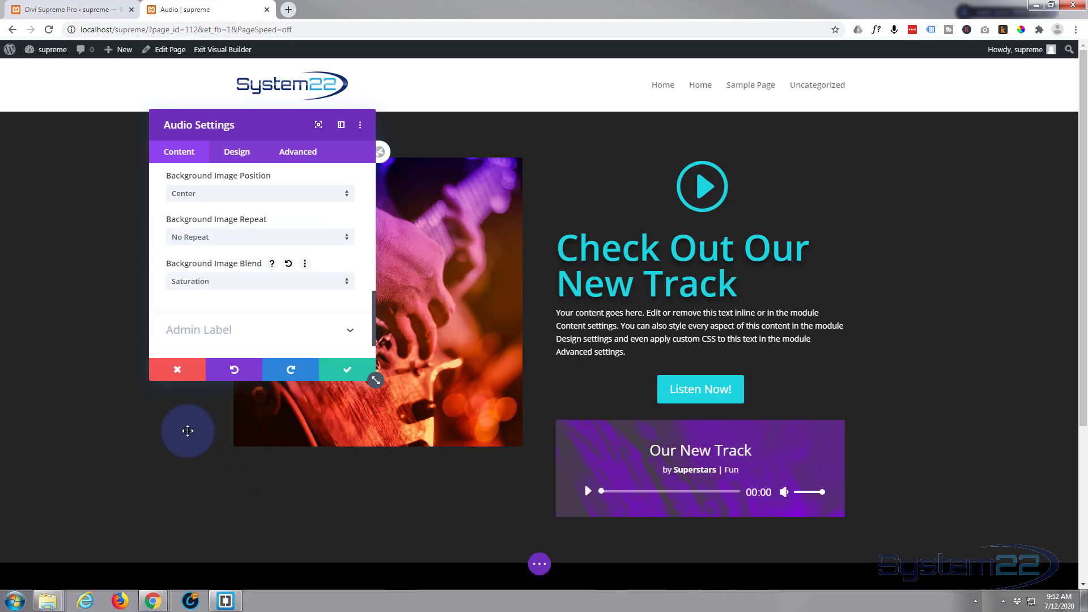
click(245, 283)
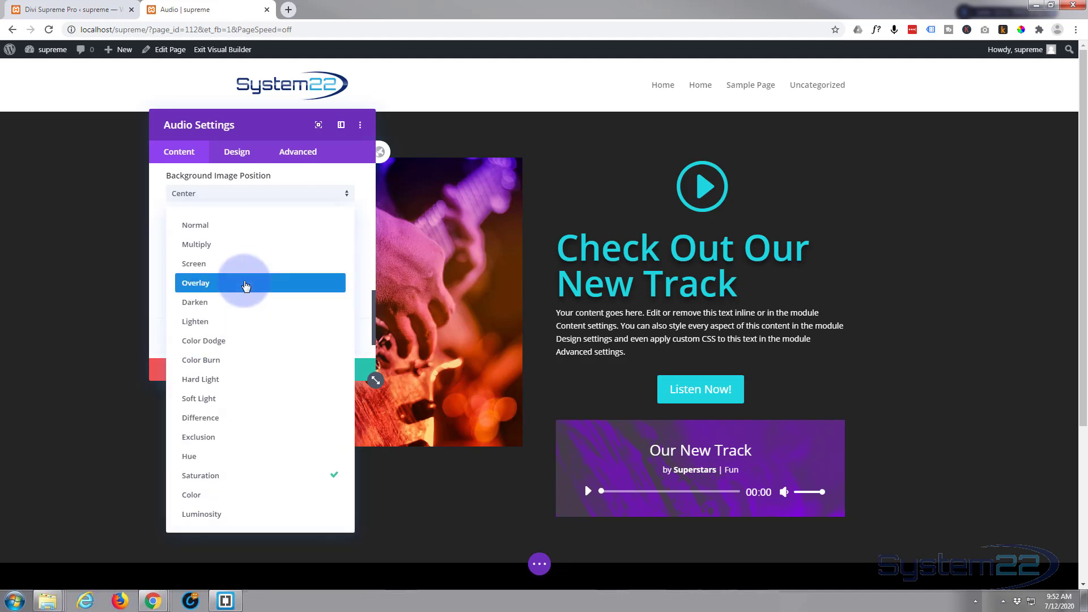
click(242, 456)
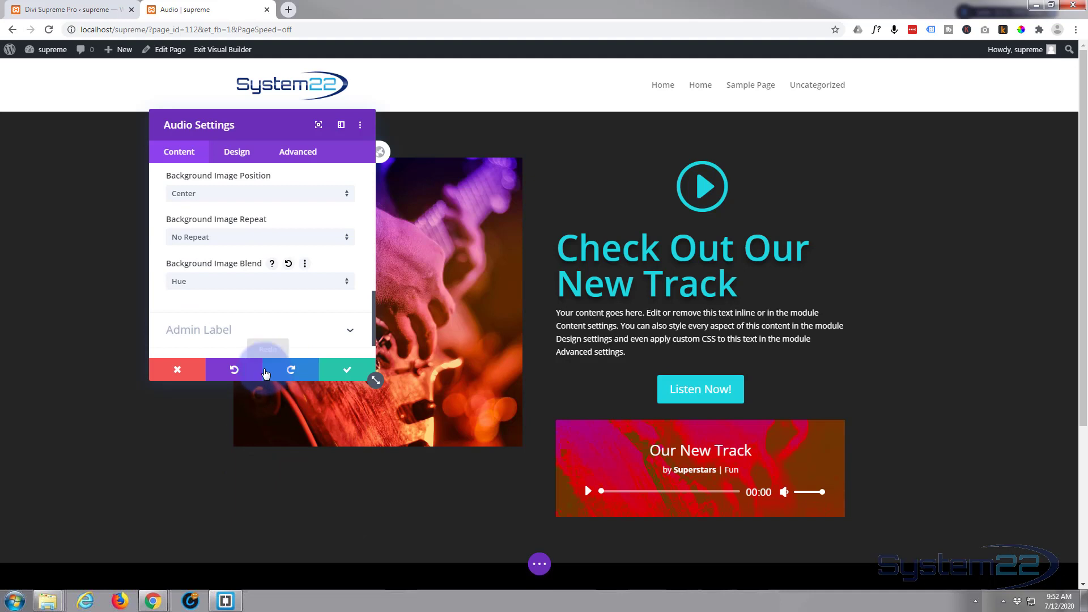
scroll(236, 318, down, 1)
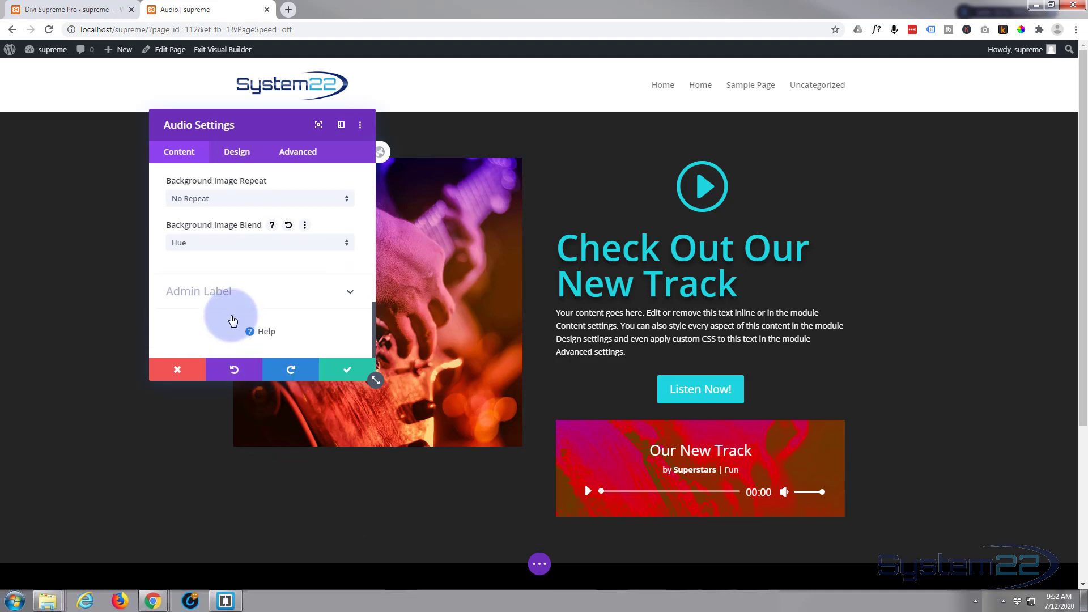
scroll(236, 318, up, 1)
Style the audio module's title text as uppercase with Bold weight and a text size of 33px
click(226, 159)
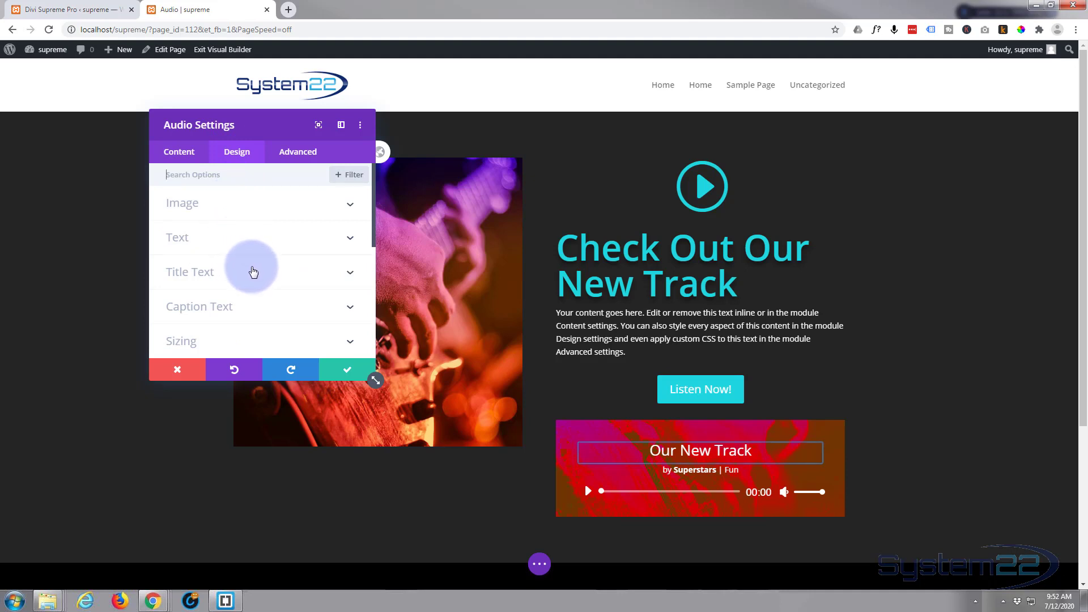
click(253, 272)
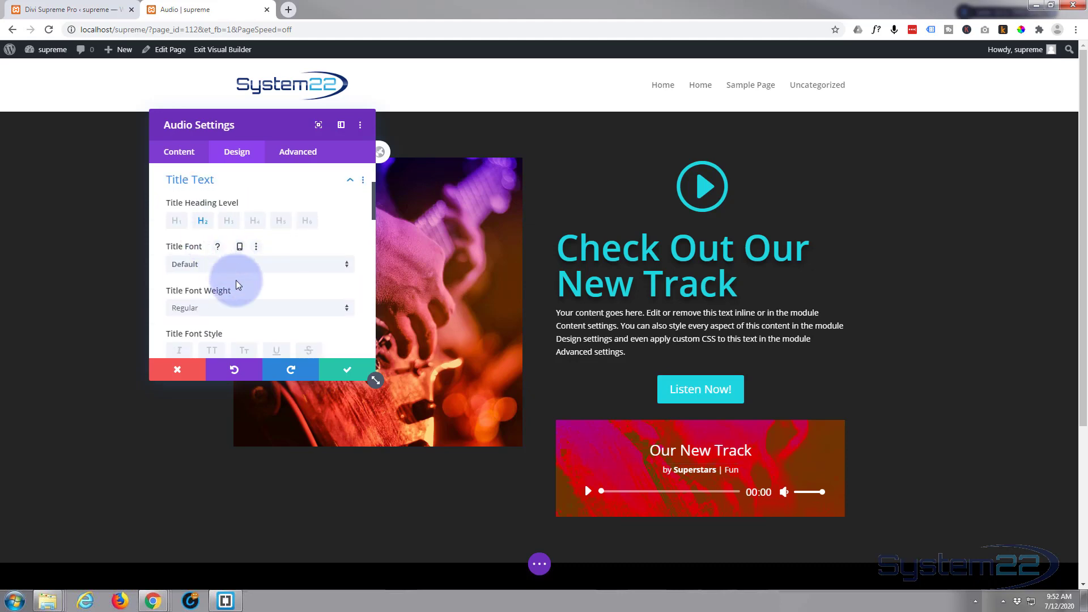
scroll(233, 282, down, 2)
click(213, 238)
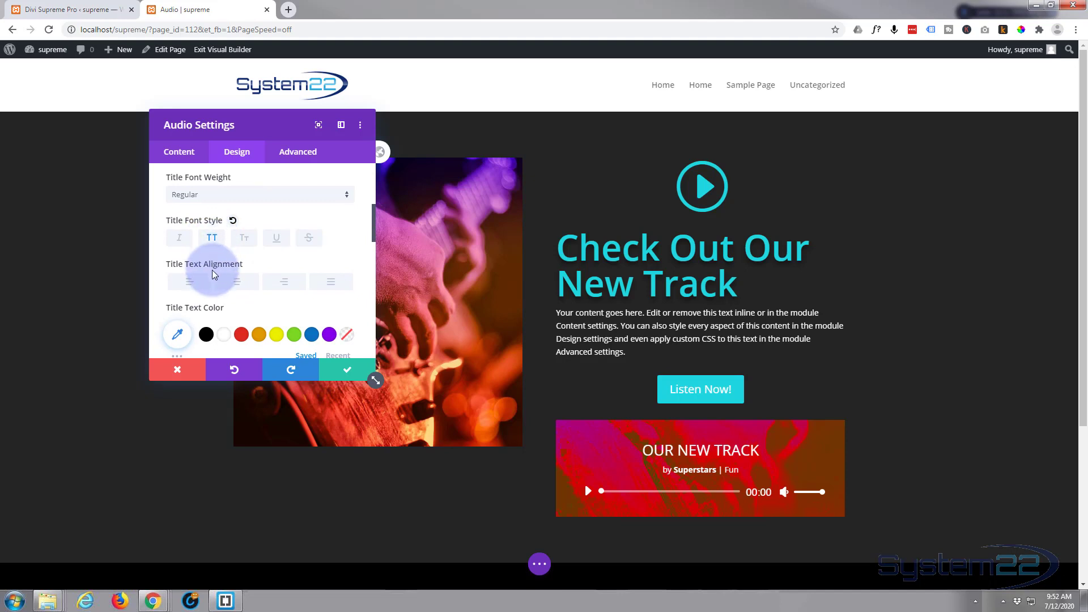
scroll(215, 276, down, 1)
scroll(214, 276, up, 1)
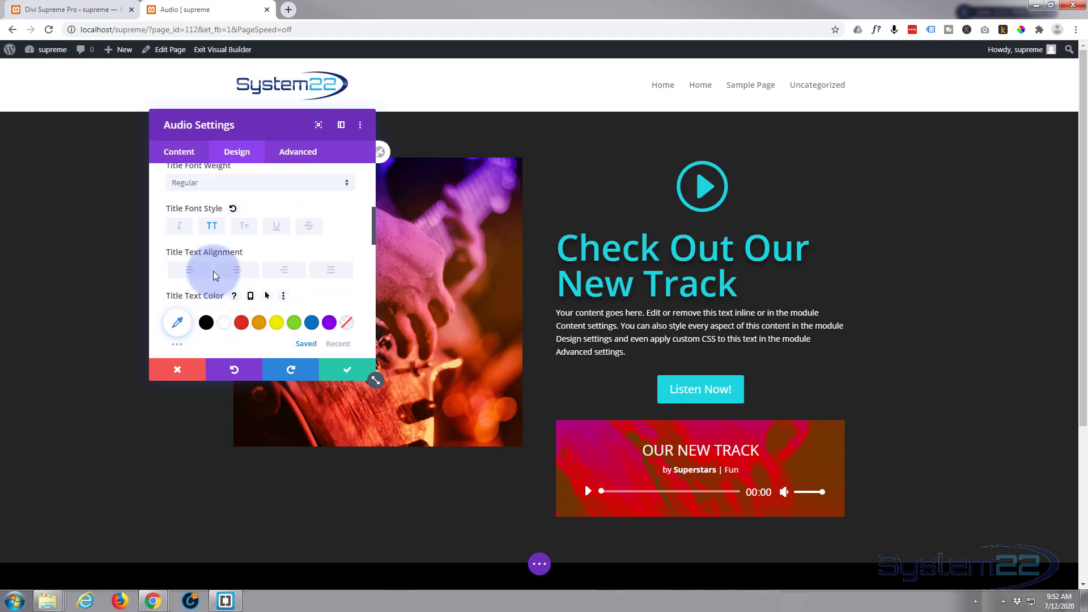
click(213, 198)
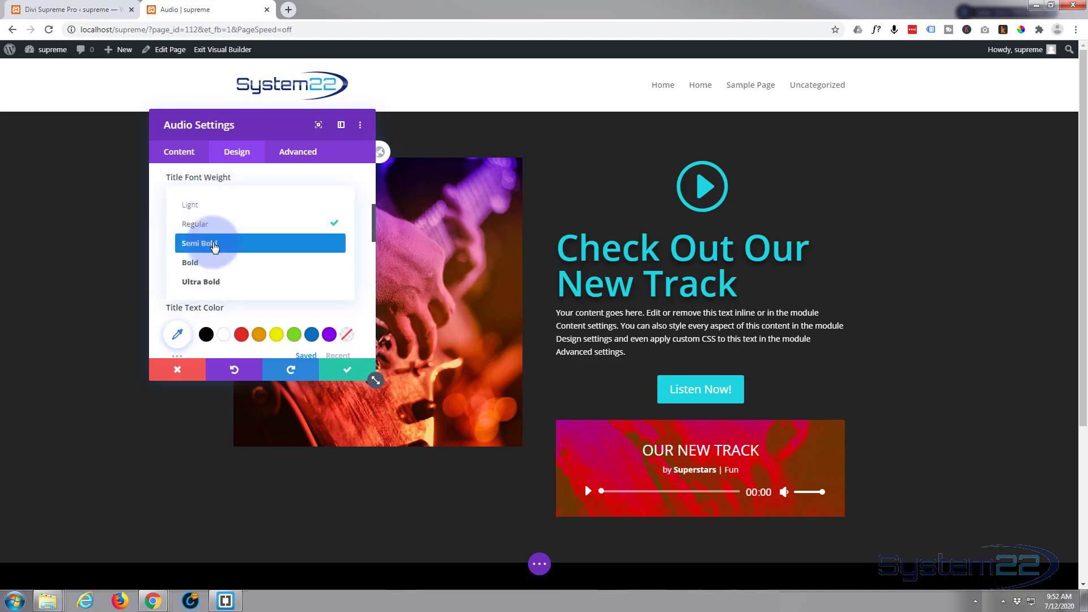
click(199, 263)
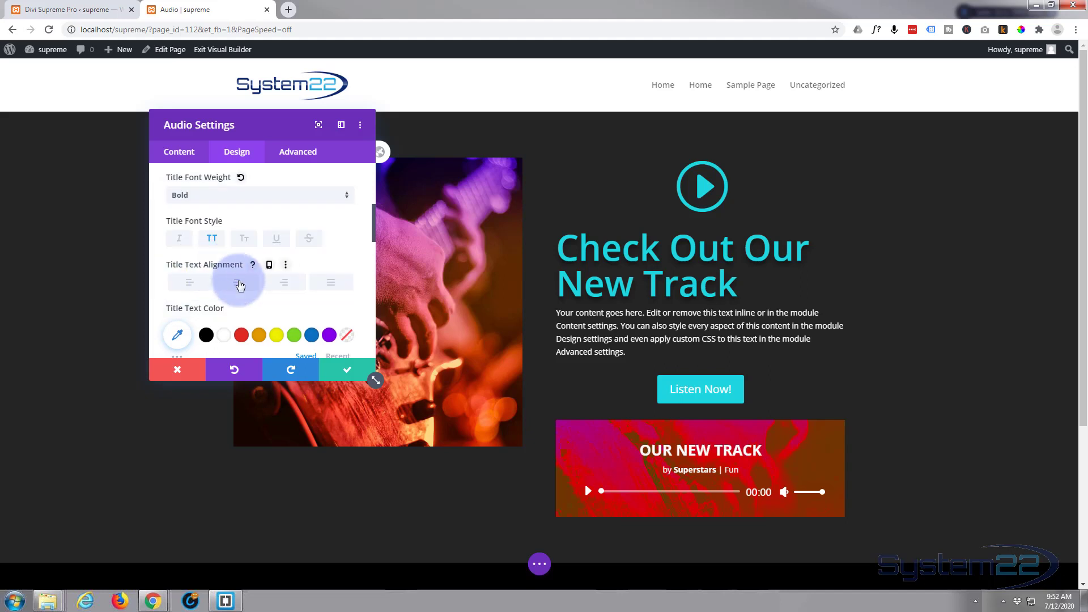
scroll(205, 274, down, 2)
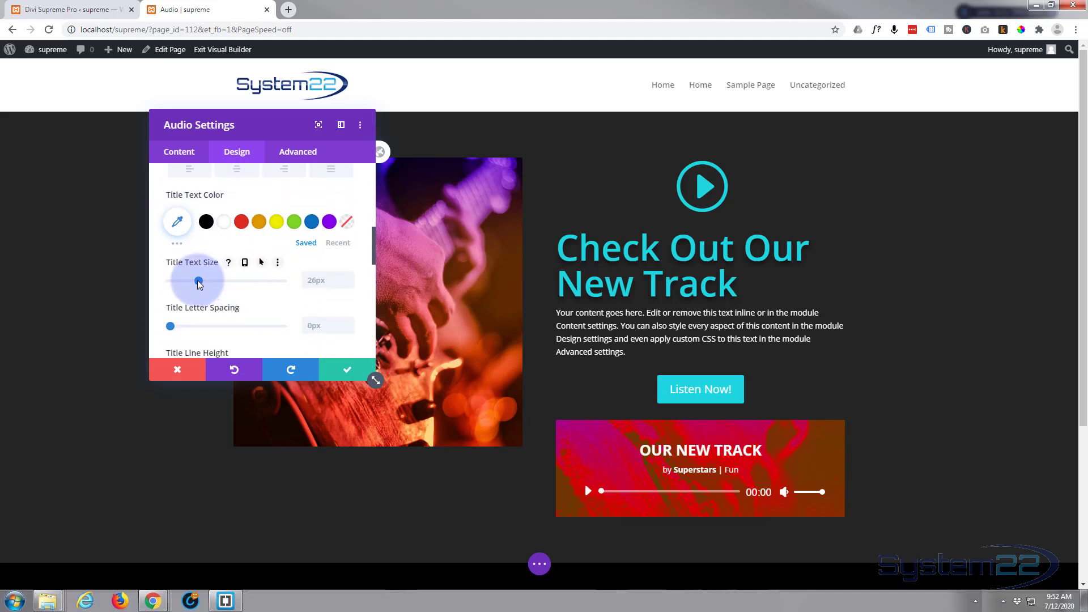
drag(198, 280, 207, 280)
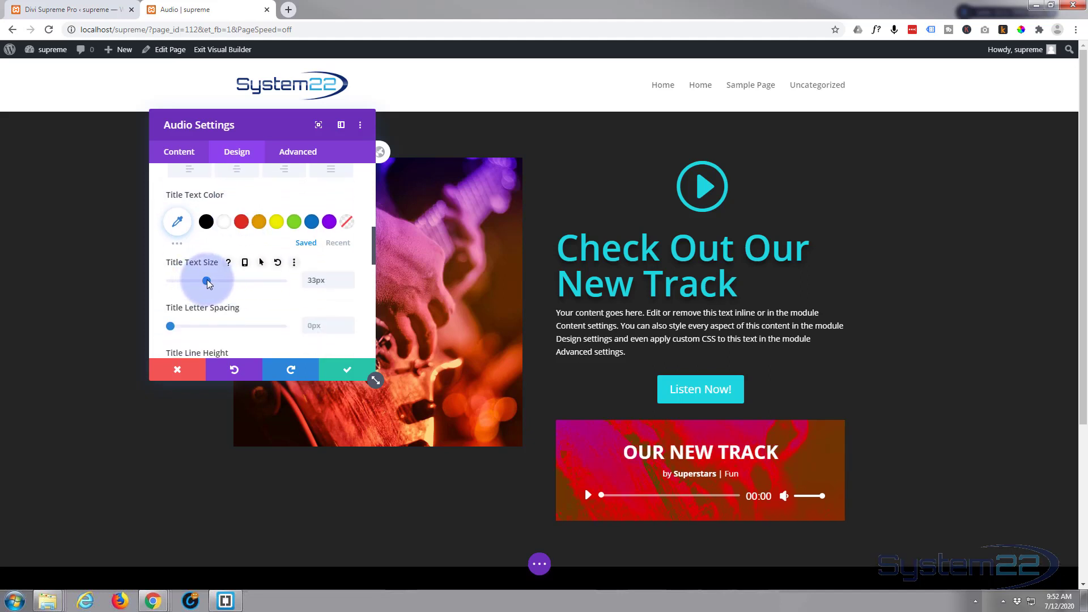
Style the audio module's caption text with Semi Bold weight, a 22px size and the saved yellow color #edf000
scroll(222, 284, down, 5)
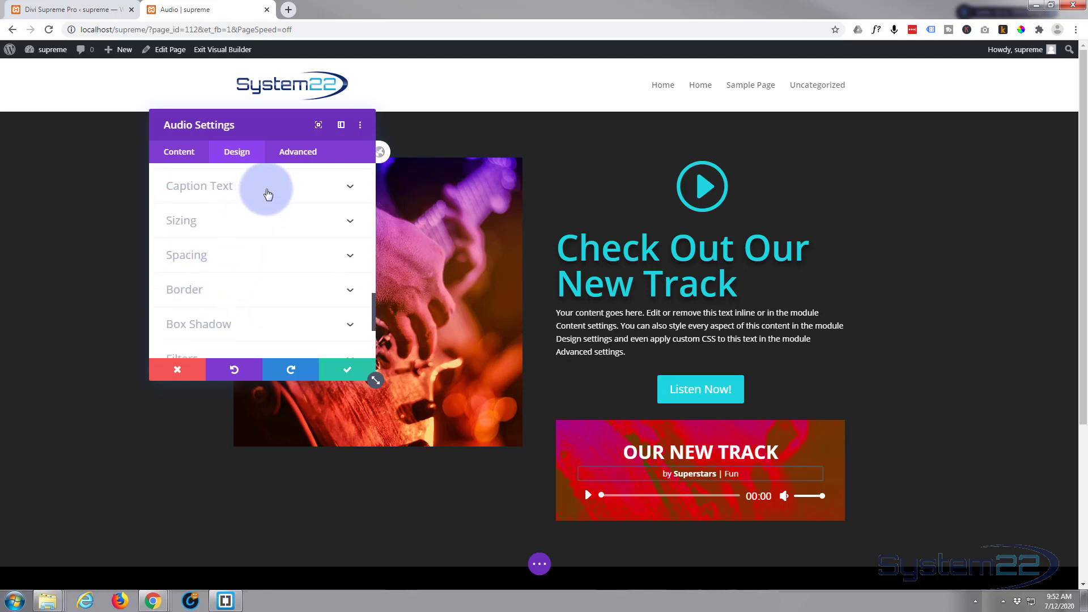
click(265, 189)
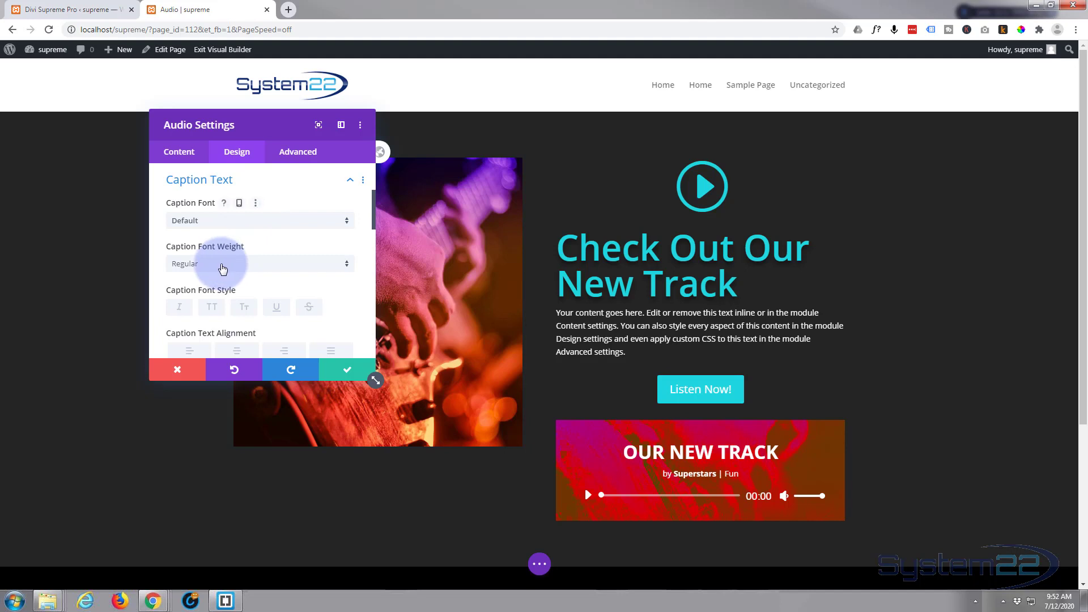
scroll(222, 269, down, 1)
click(223, 218)
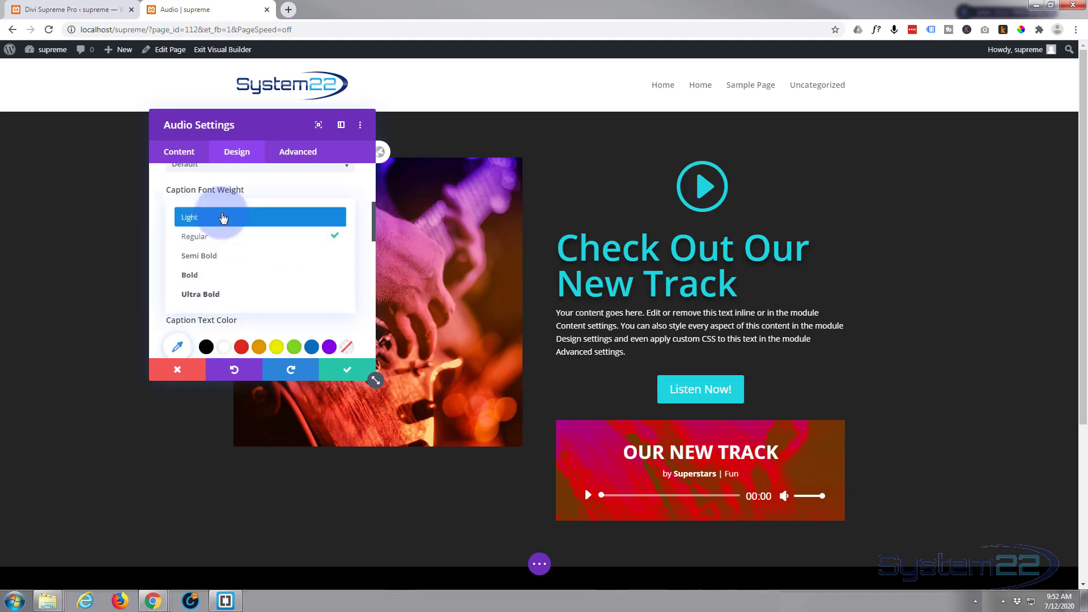
click(215, 255)
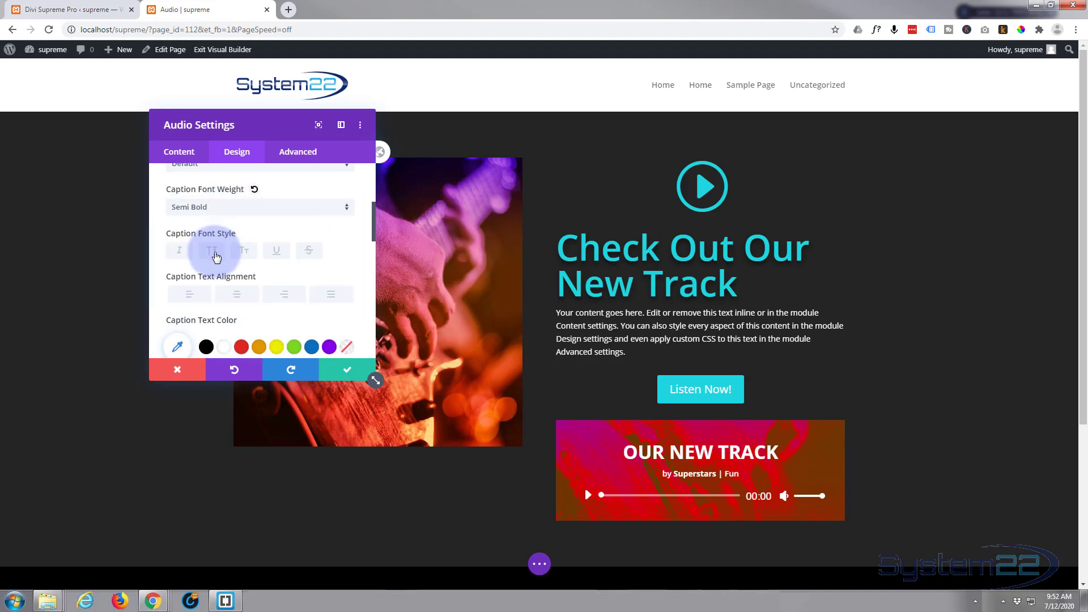
scroll(215, 256, down, 1)
scroll(214, 251, down, 2)
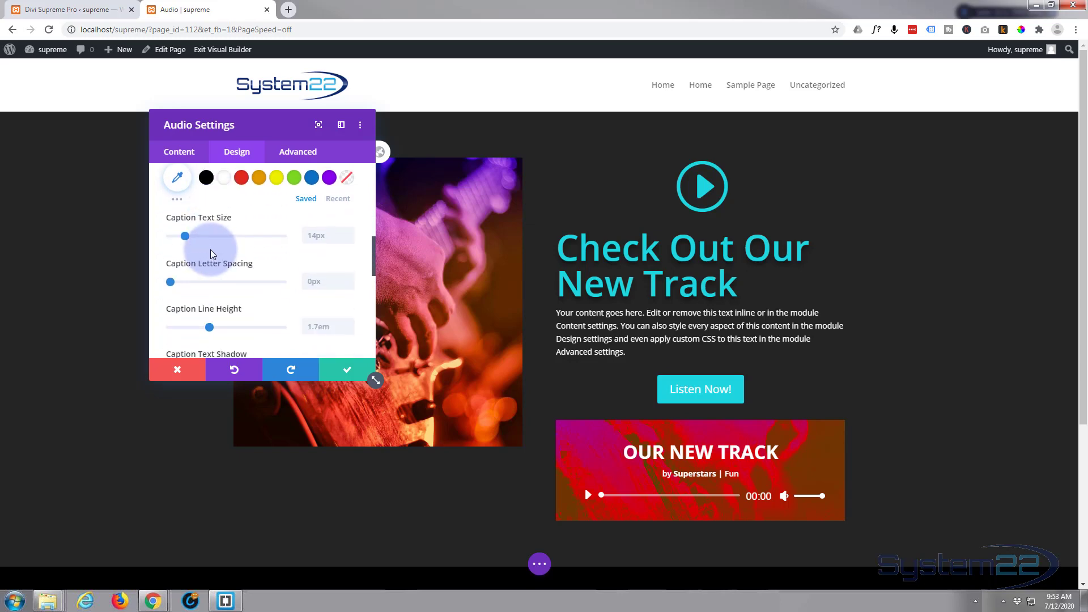
drag(186, 237, 195, 238)
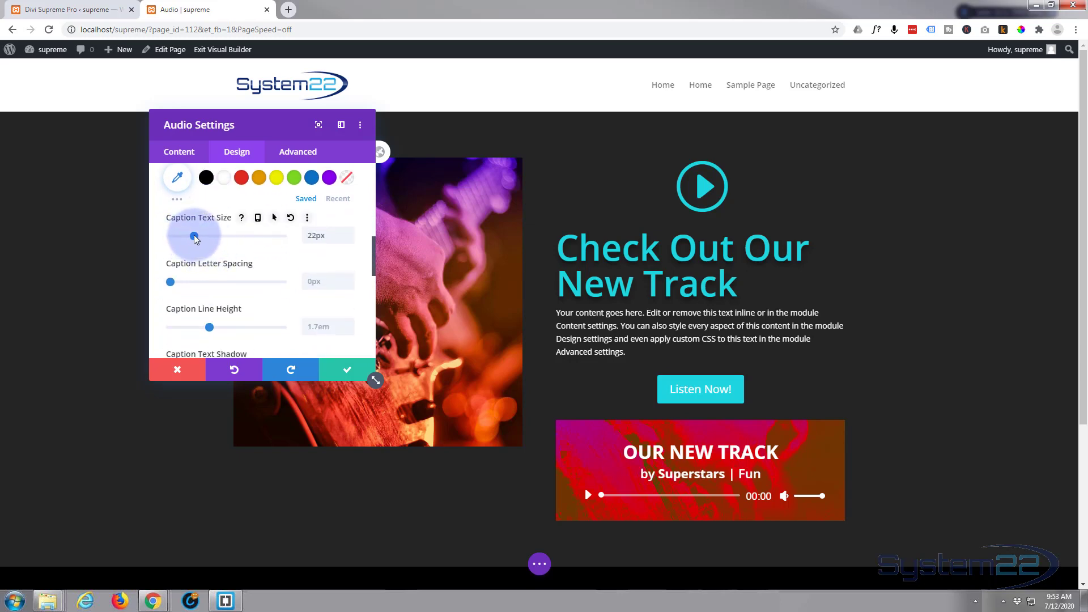
click(276, 178)
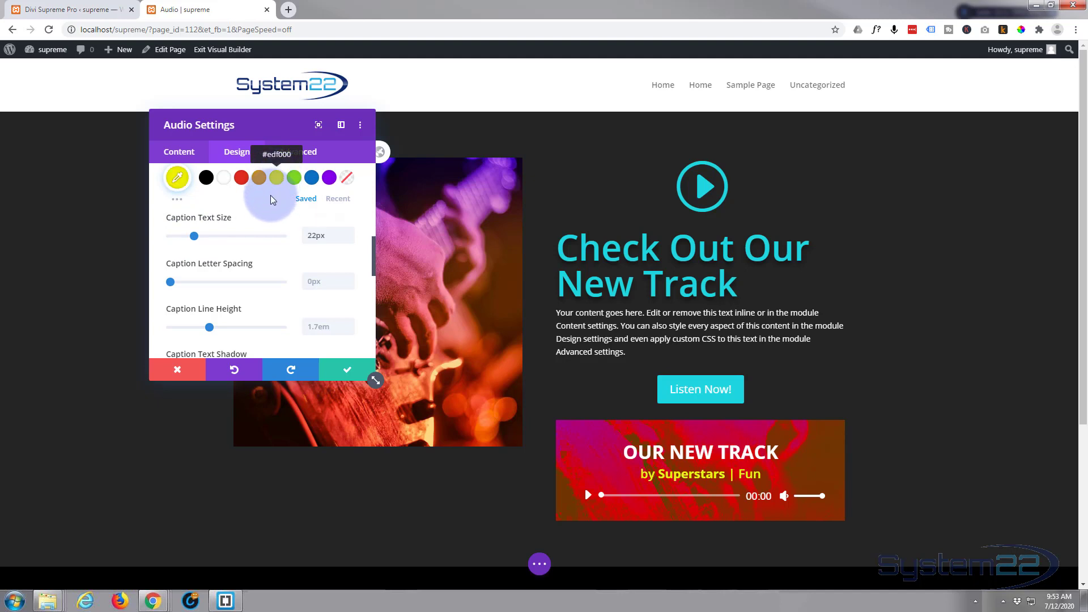
Apply the first text shadow preset to the audio module's caption text
scroll(248, 293, down, 2)
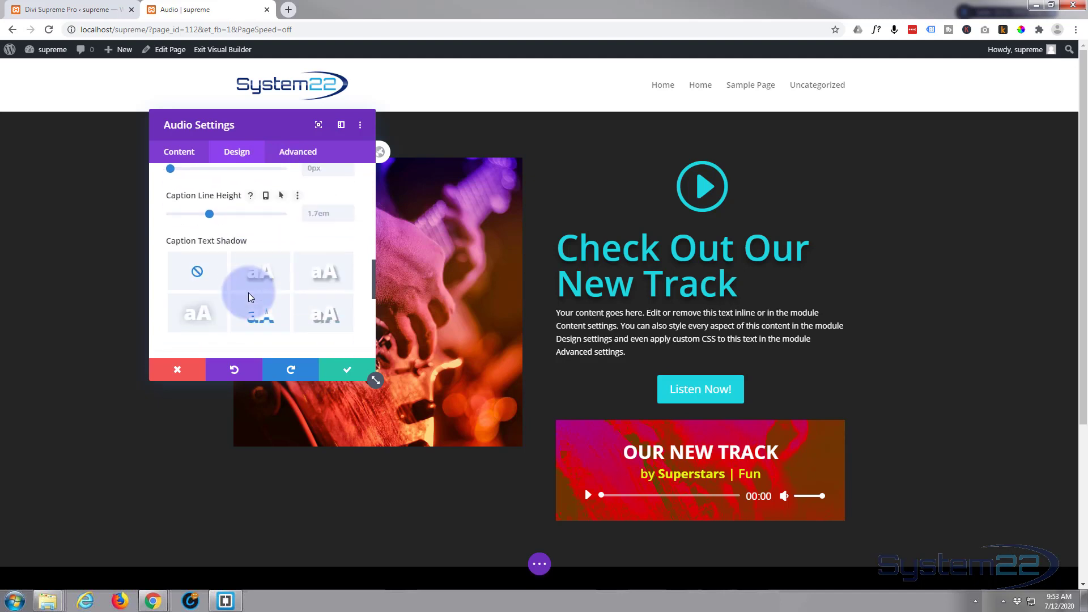
scroll(248, 292, down, 2)
scroll(249, 294, up, 1)
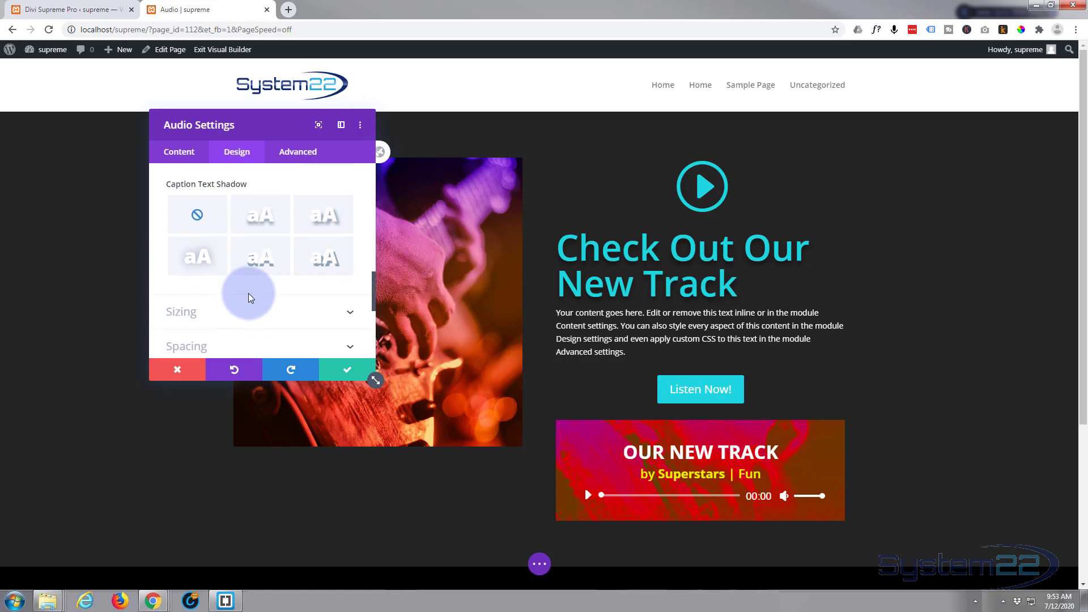
click(265, 229)
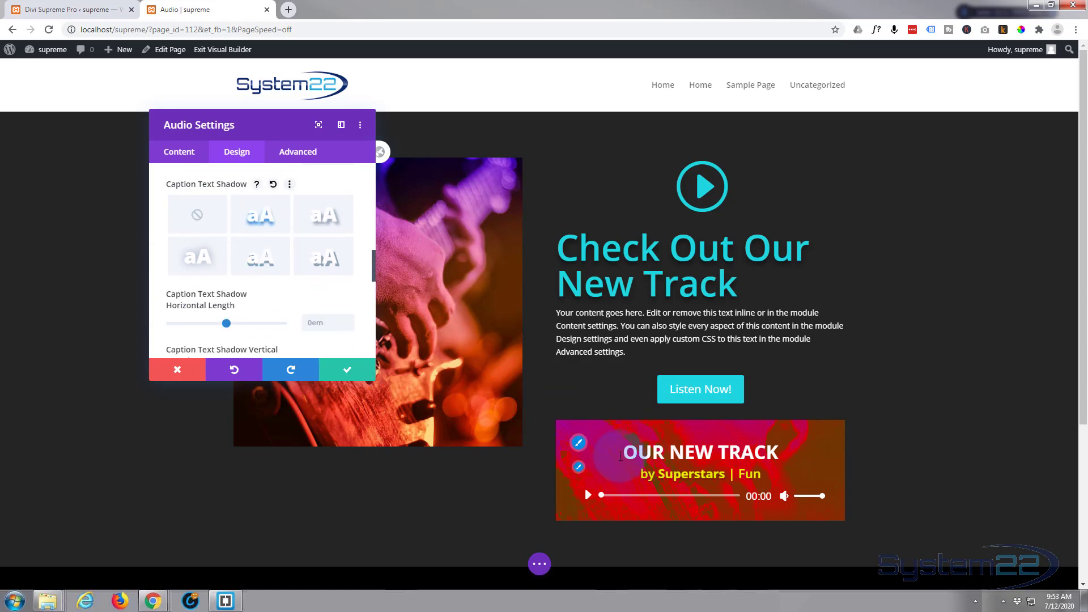
Apply the first text shadow preset to the audio module's title text
scroll(224, 318, up, 3)
scroll(224, 318, up, 7)
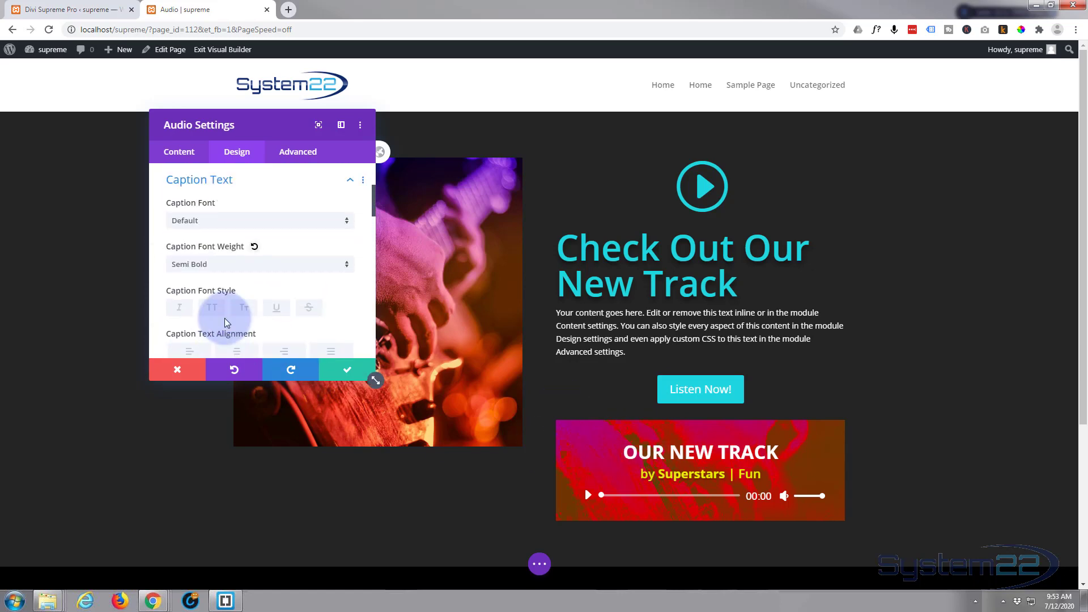
click(248, 252)
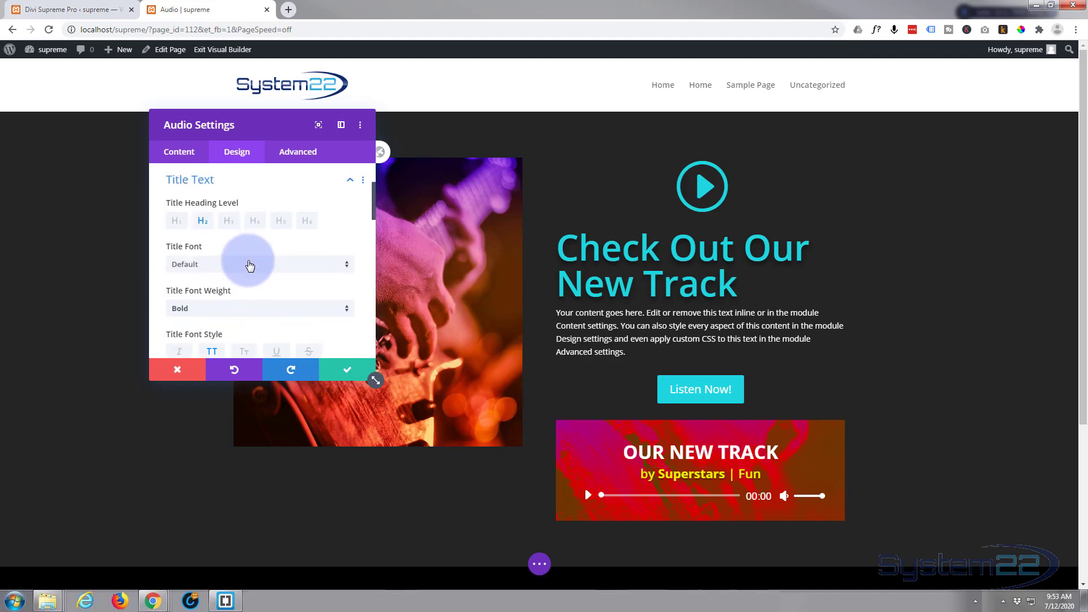
scroll(248, 263, down, 3)
scroll(249, 263, down, 4)
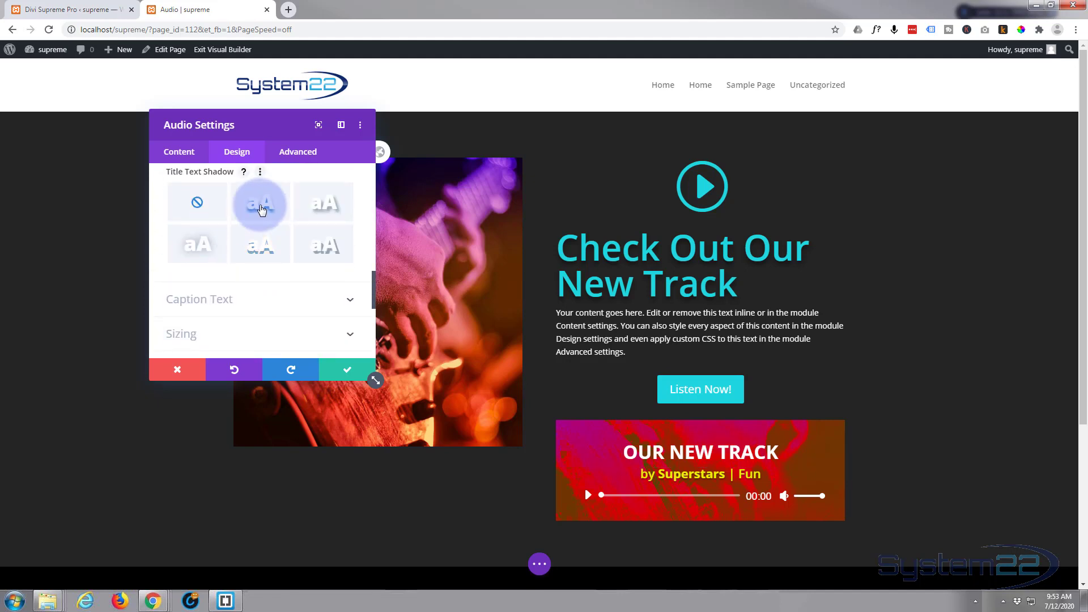
click(261, 210)
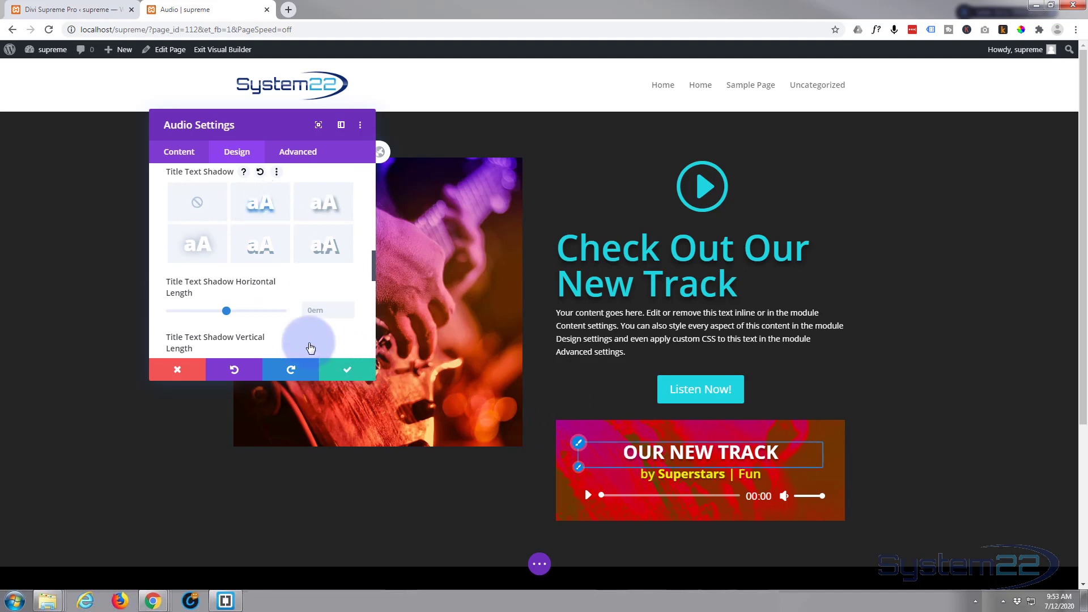
Set the audio module's top padding to 60px and link it so the bottom padding matches
scroll(260, 324, down, 4)
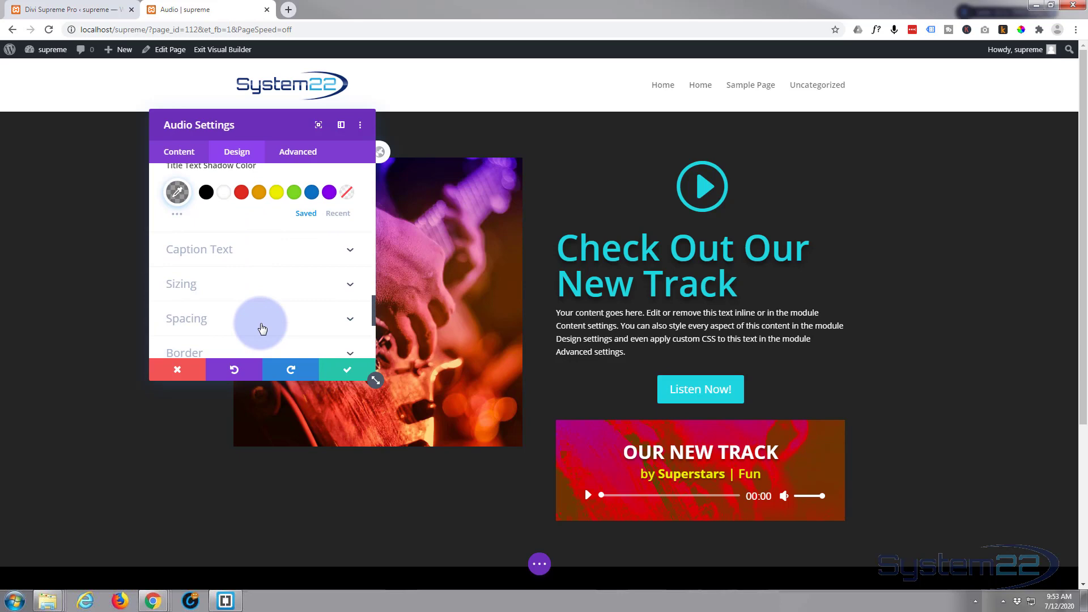
scroll(261, 328, down, 1)
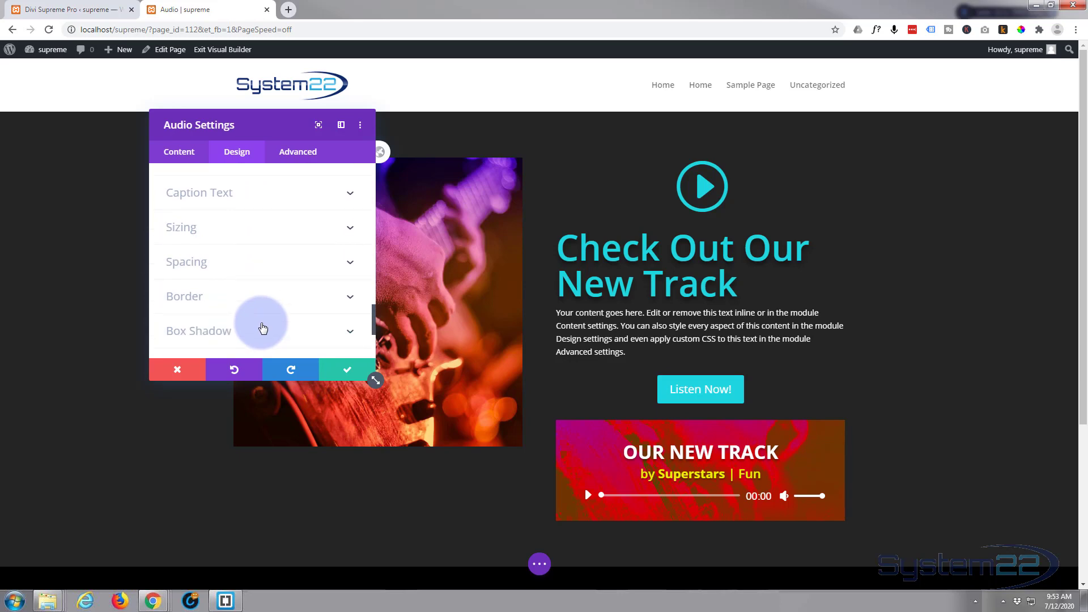
click(246, 262)
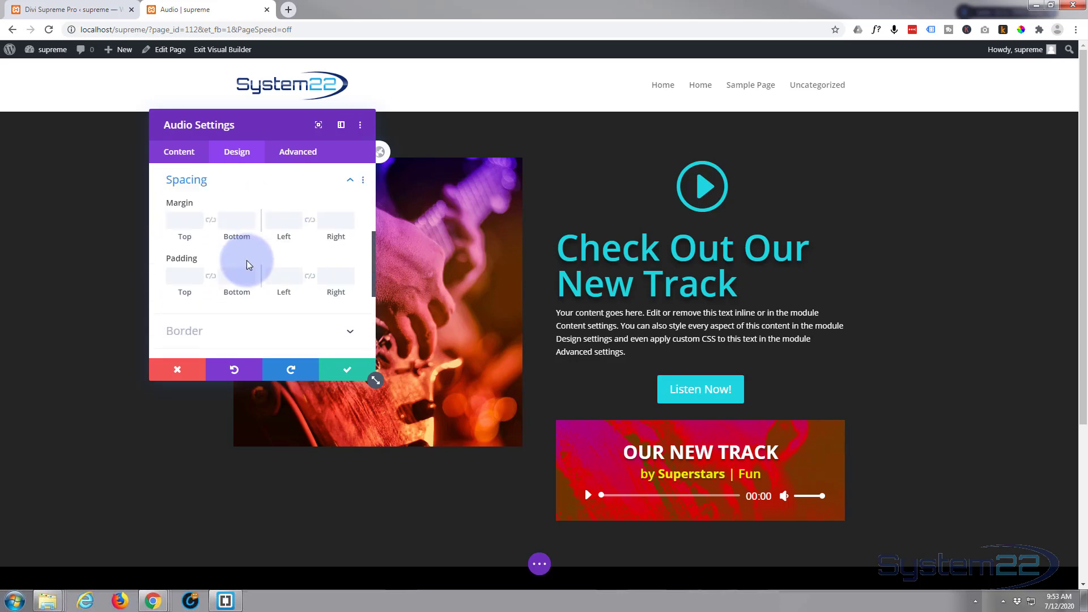
click(174, 274)
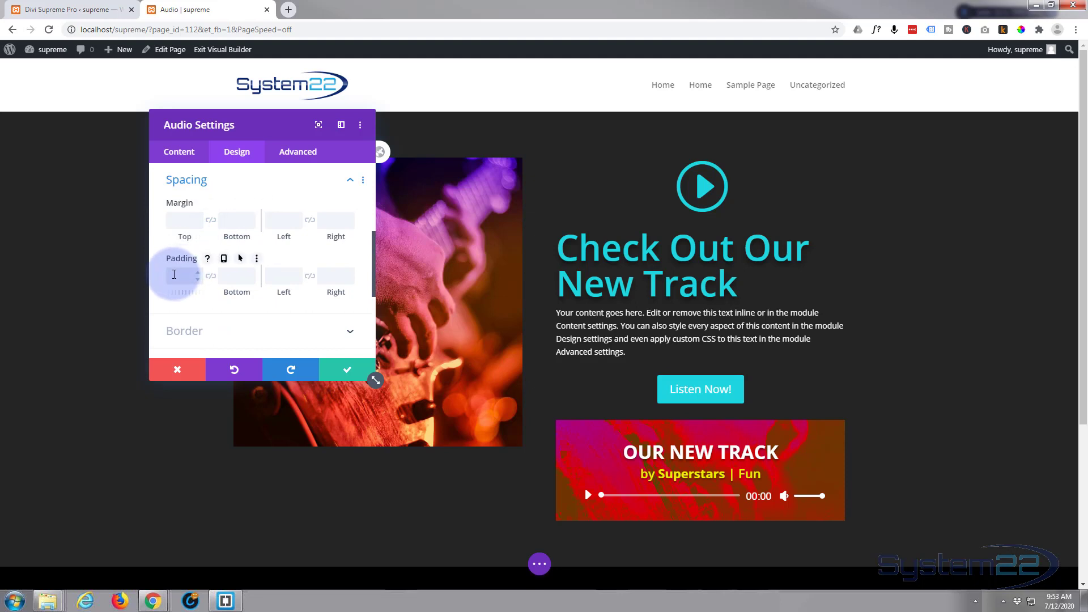
text(60px)
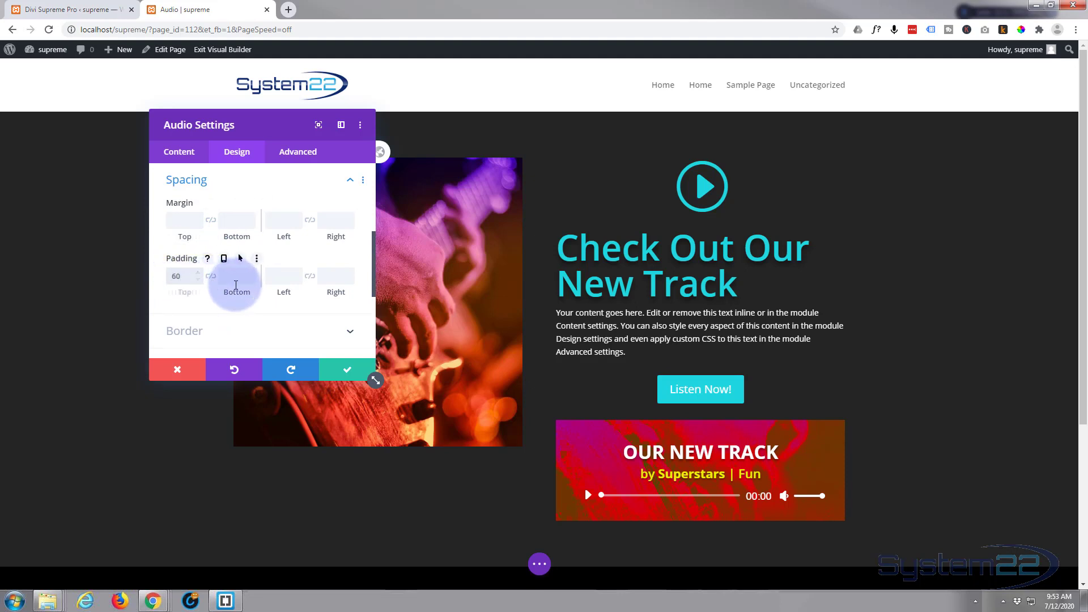
click(210, 277)
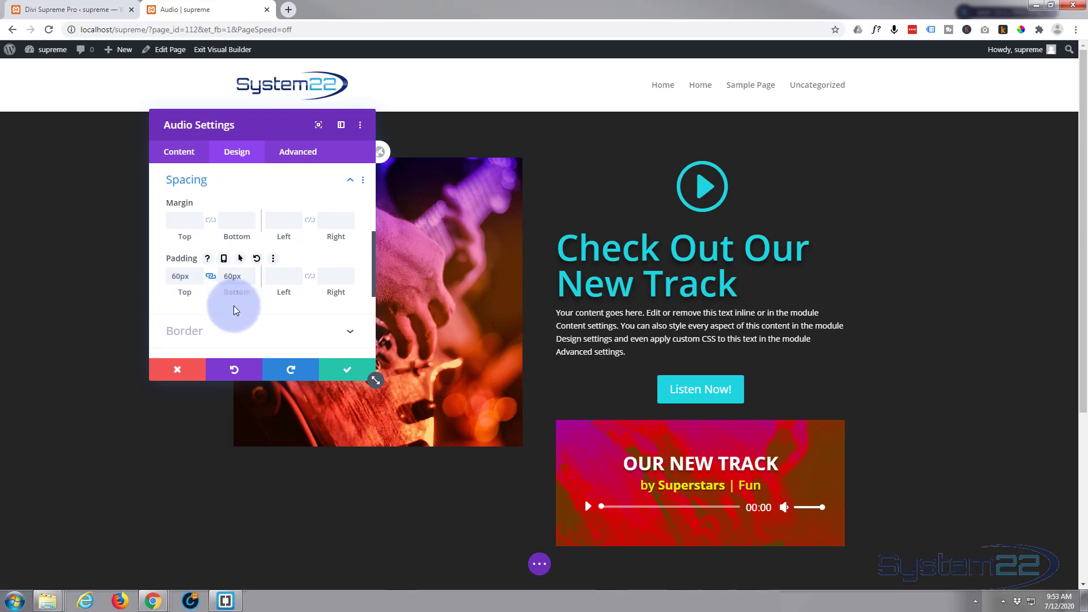
Round all four corners of the audio module's border to 15px
scroll(241, 319, down, 1)
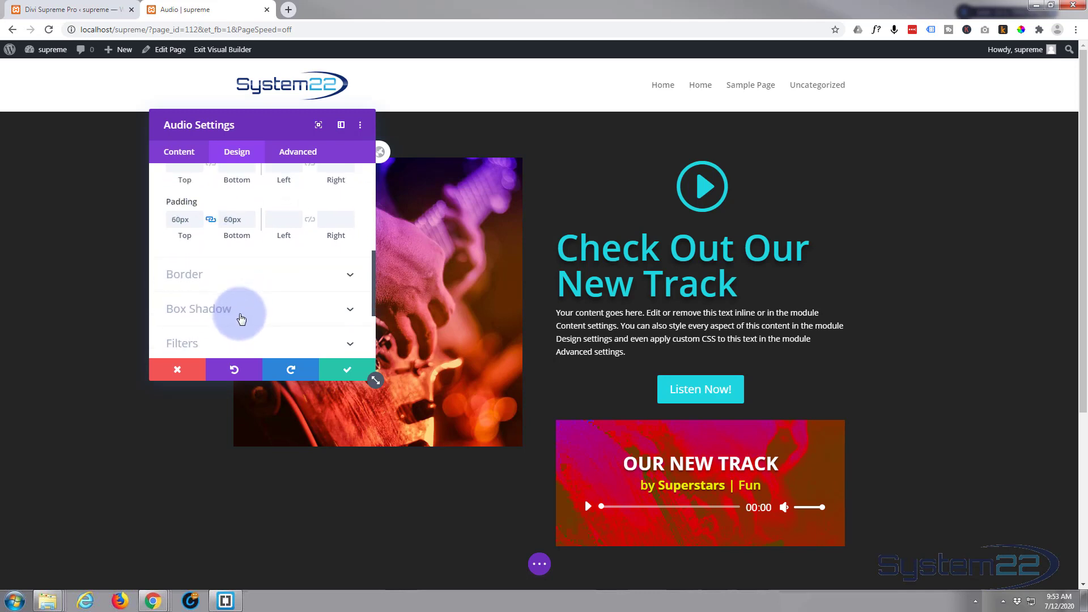
click(253, 284)
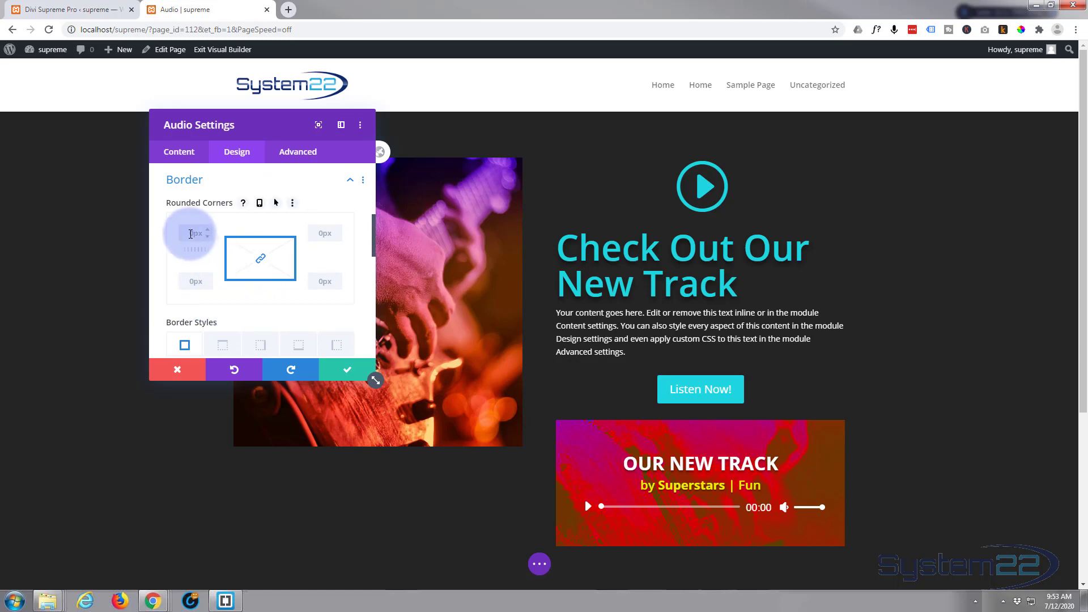
click(263, 260)
click(204, 236)
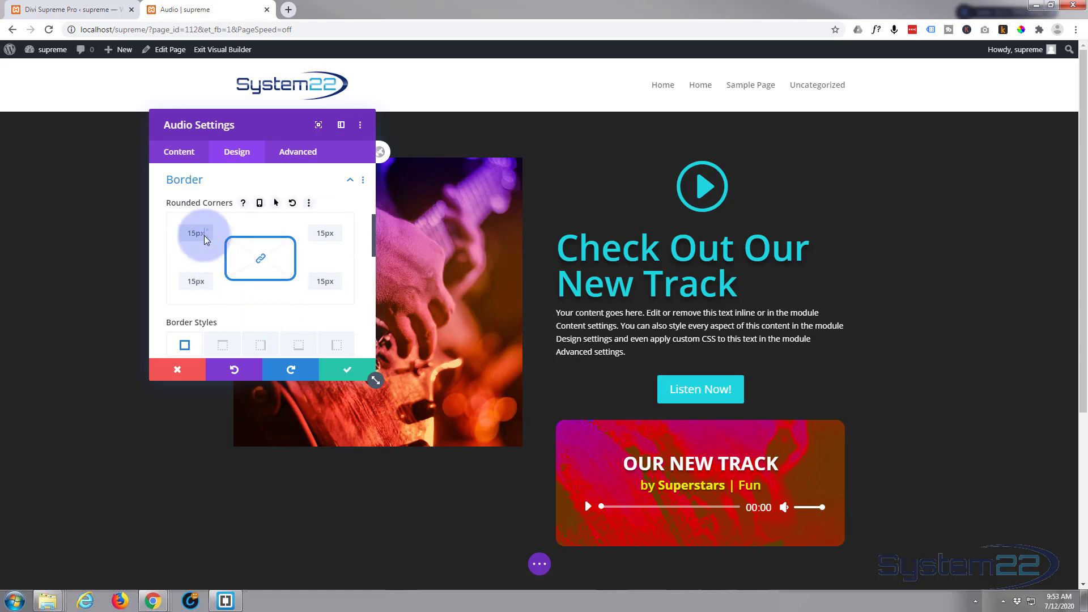
Give the audio module a 3px top border in the saved white color
scroll(264, 287, down, 2)
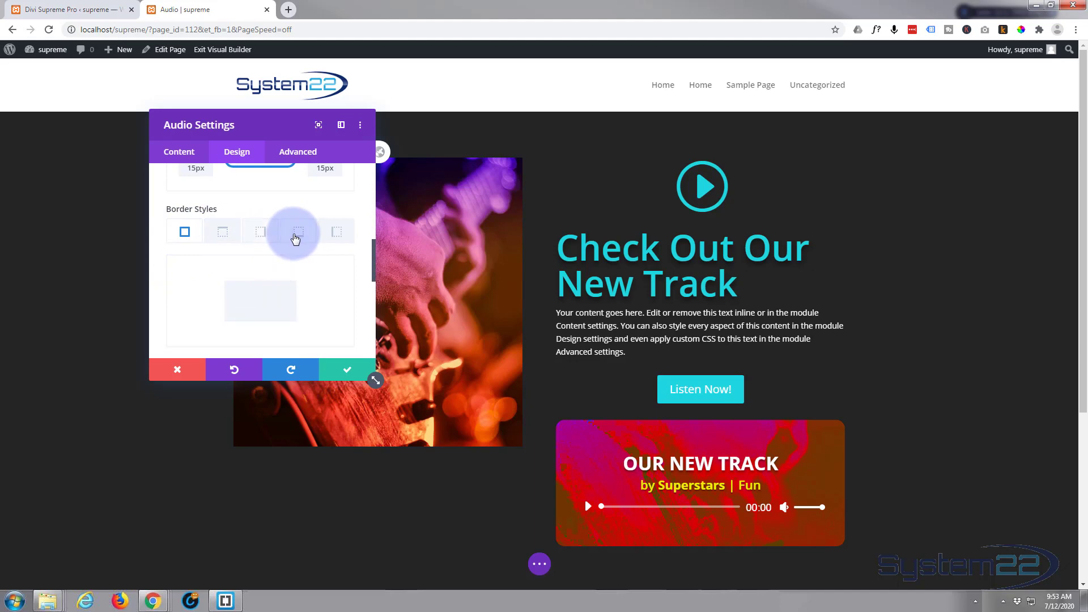
click(223, 235)
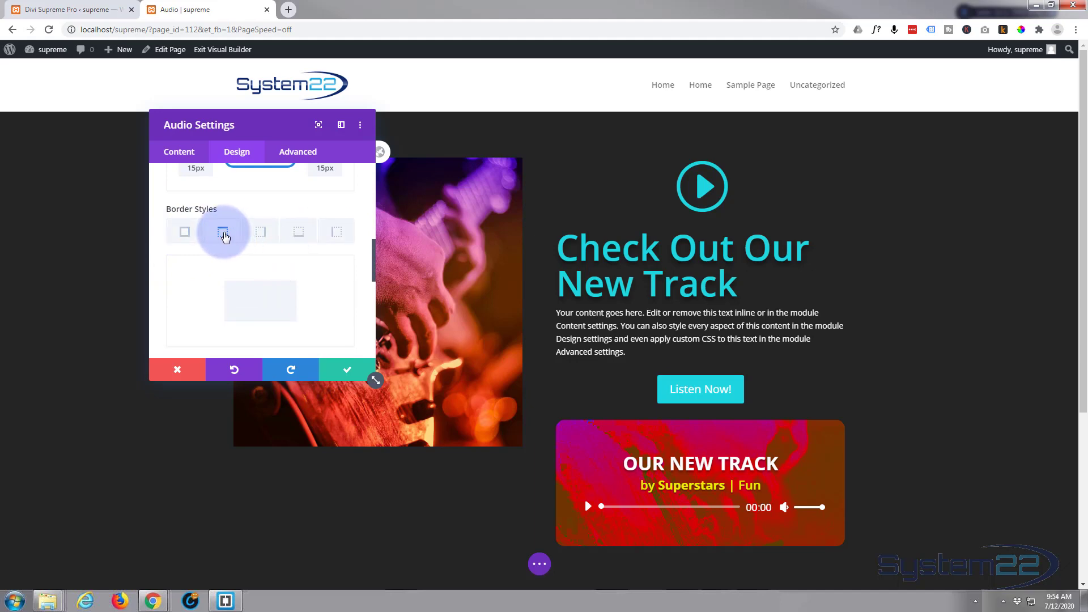
scroll(243, 287, down, 1)
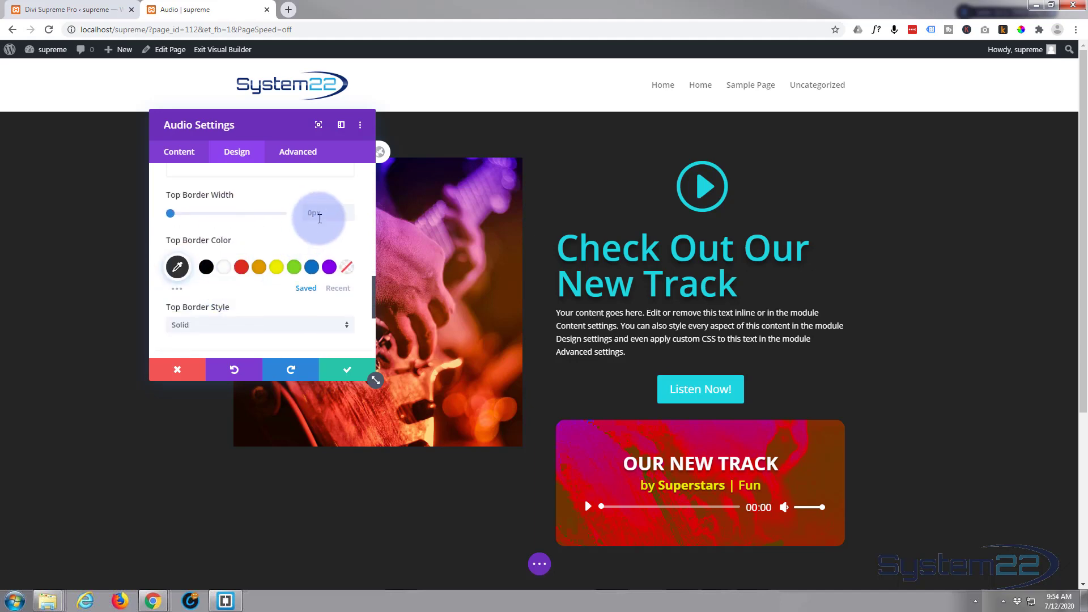
click(348, 209)
click(349, 209)
click(349, 209)
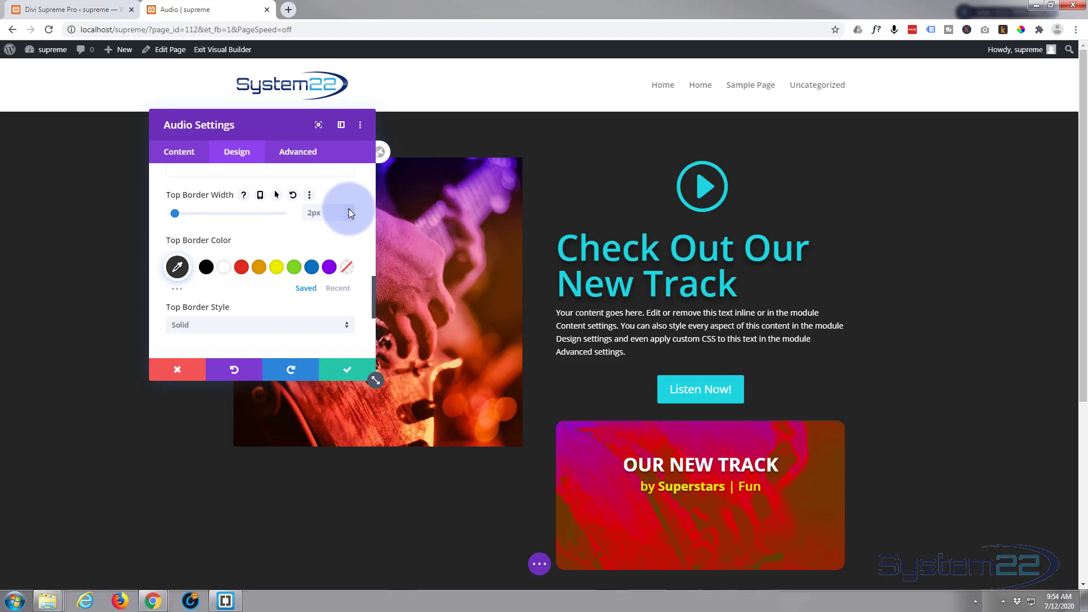
click(223, 267)
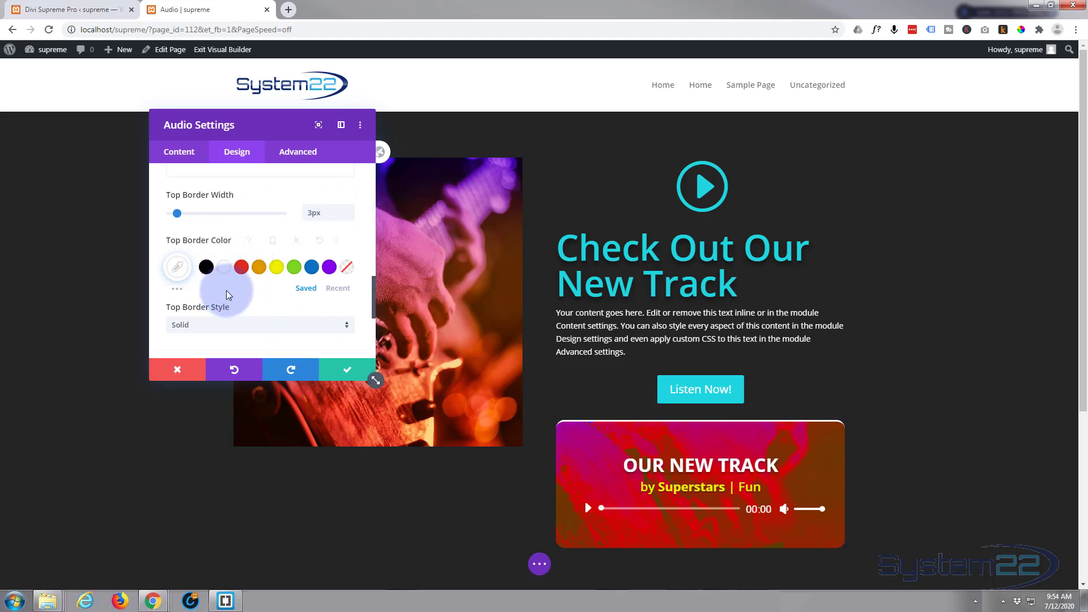
Give the audio module a 3px bottom border in the saved white color and save the module's settings
scroll(235, 288, up, 2)
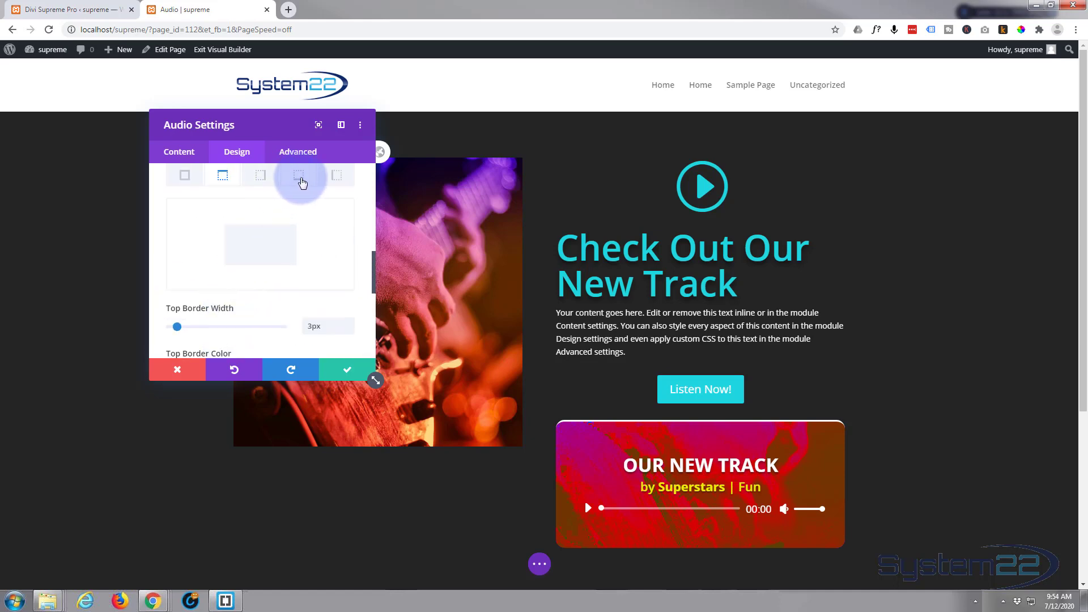
click(302, 181)
scroll(298, 244, down, 2)
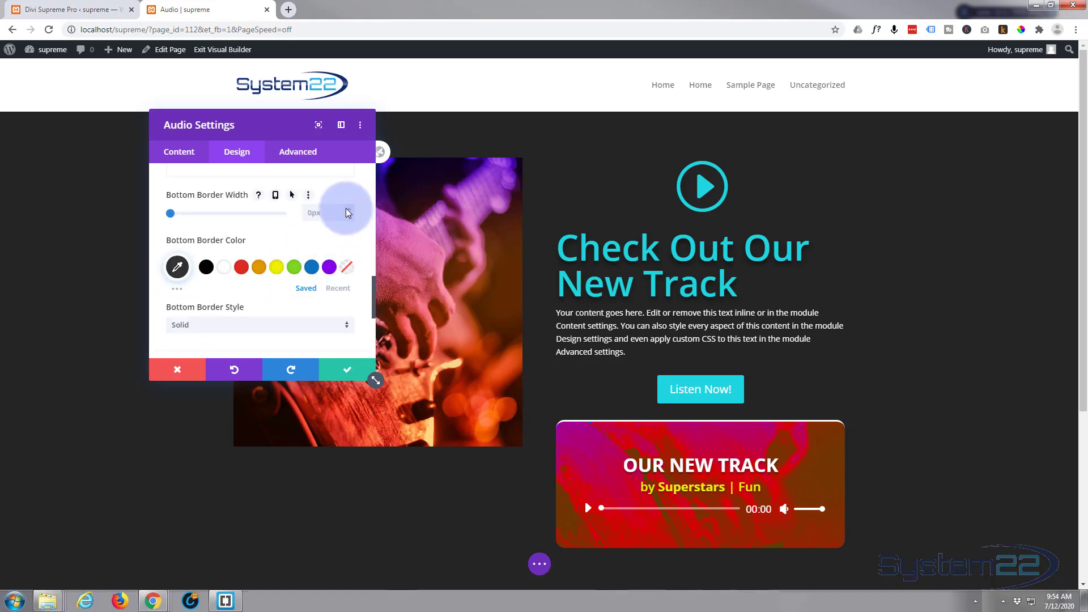
click(345, 212)
text(2)
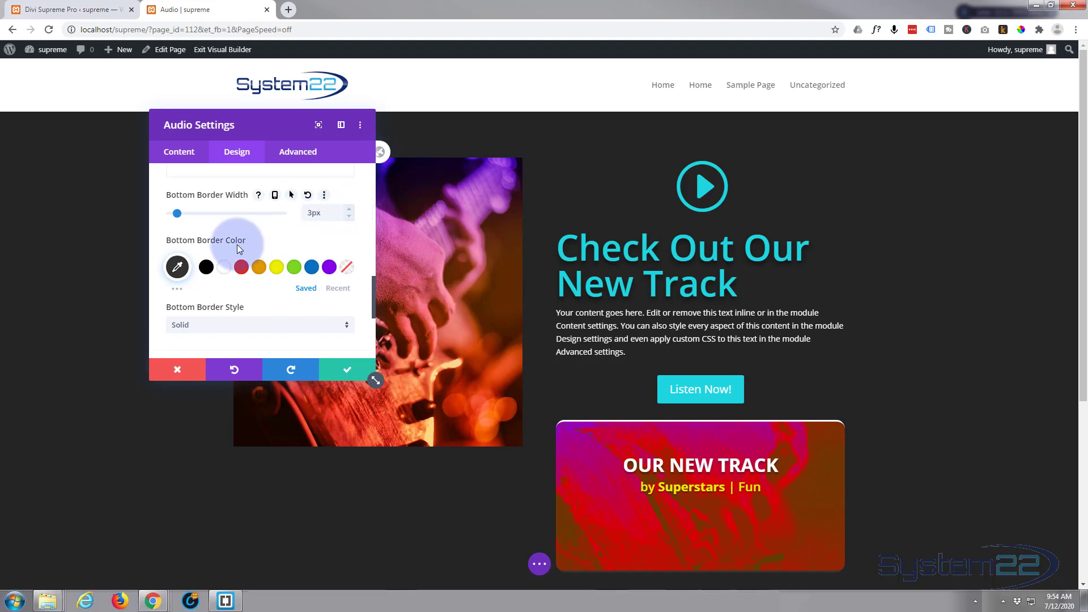
click(224, 267)
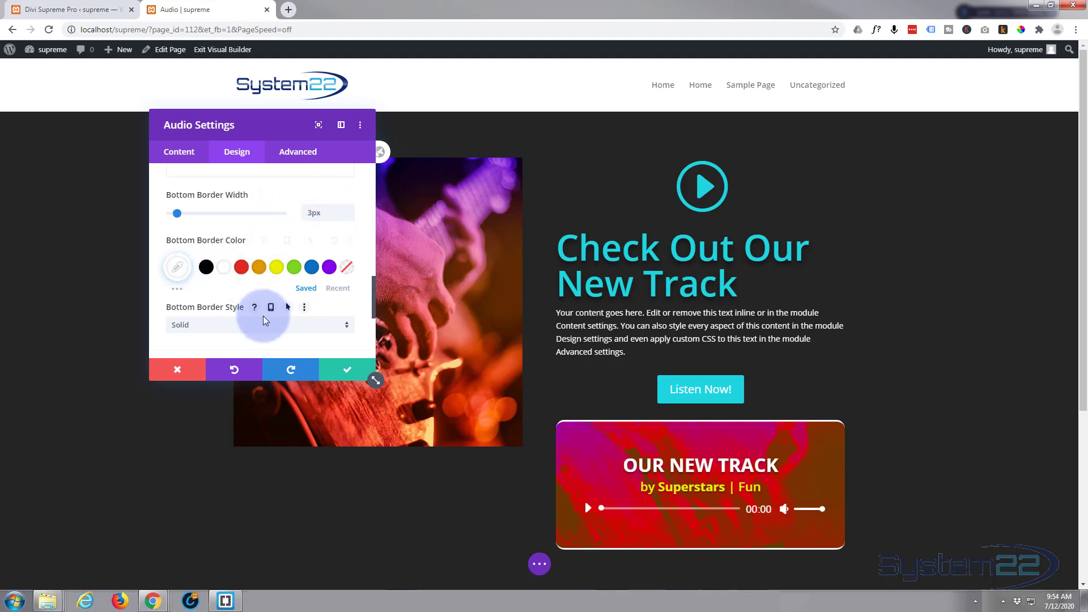
scroll(263, 315, down, 1)
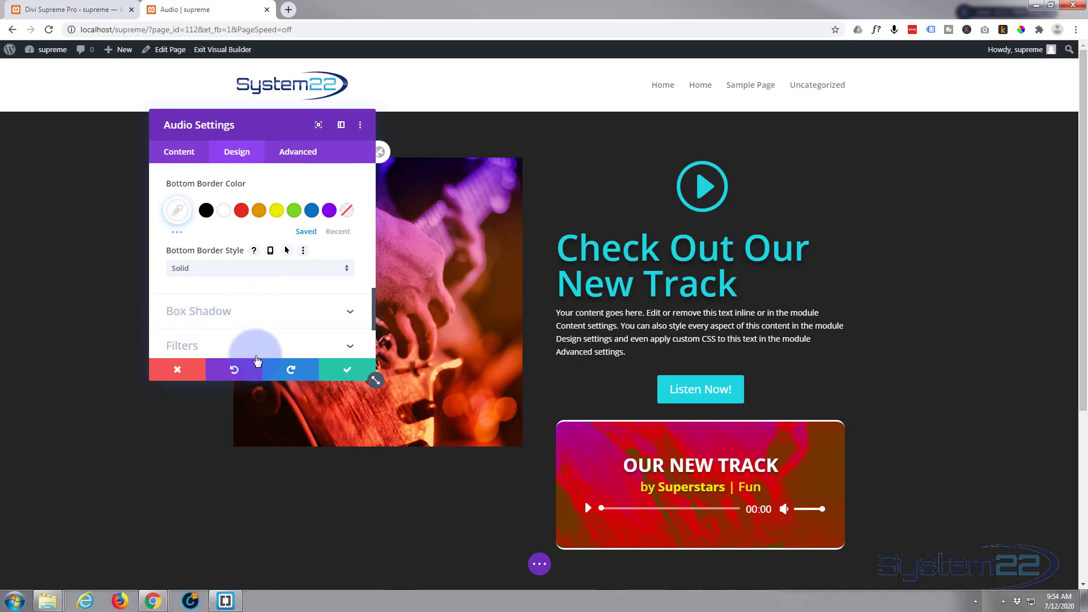
click(340, 375)
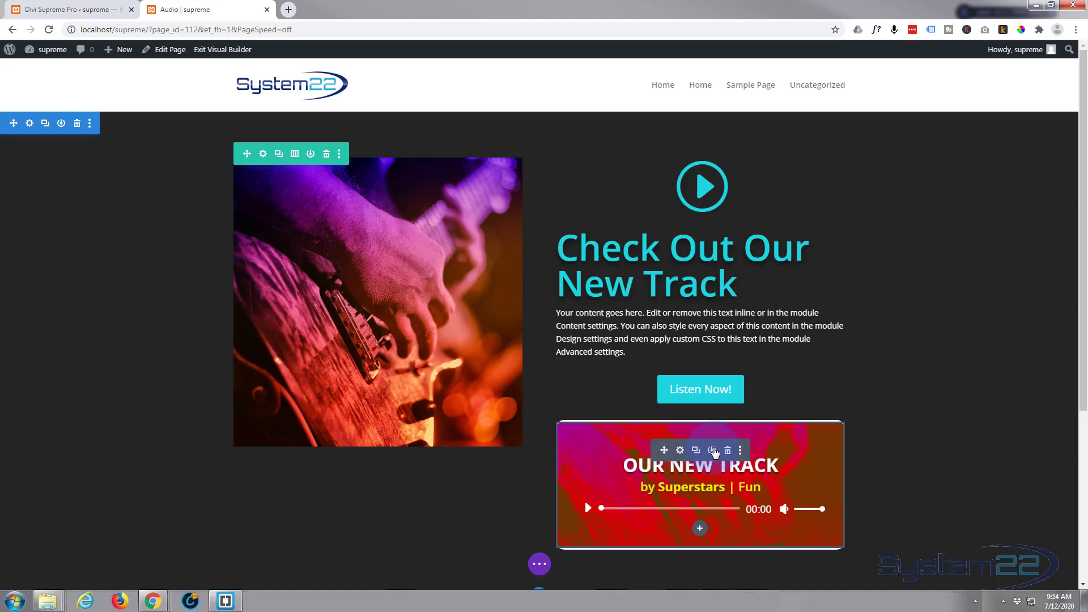
Save the audio module to the Divi Library as "audio player", and delete it from the page
click(712, 451)
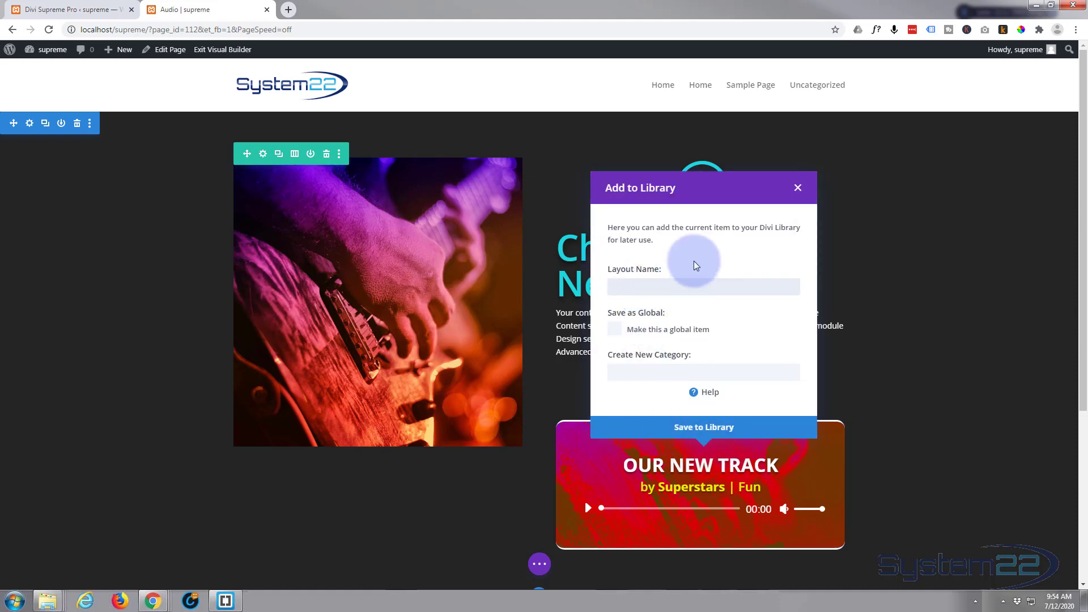
text(audio player)
click(705, 428)
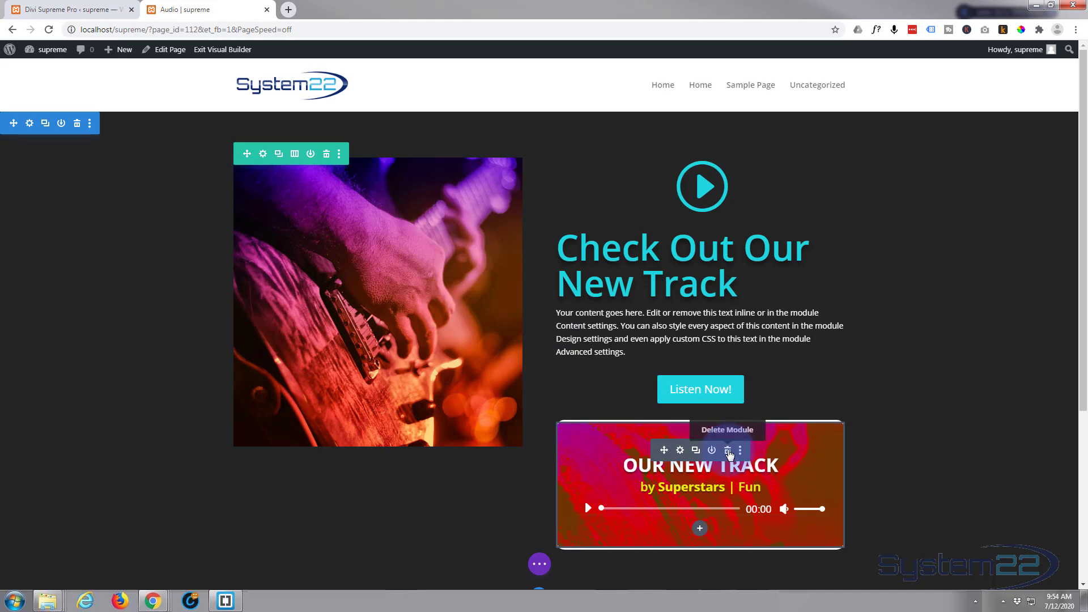
click(728, 454)
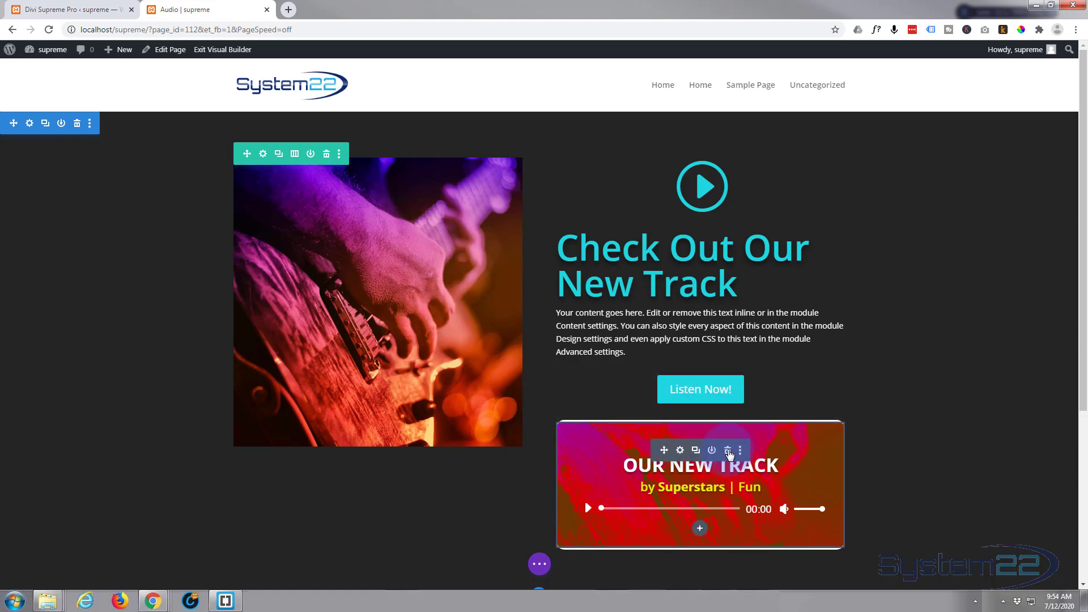
click(729, 451)
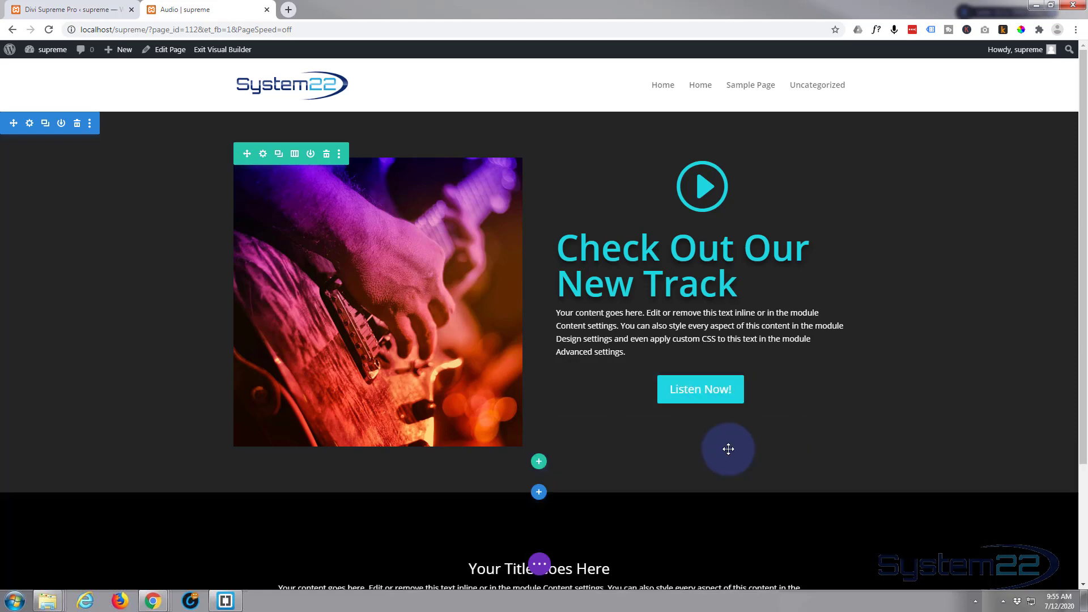
Save the page as a draft and reload it in the visual builder
click(543, 564)
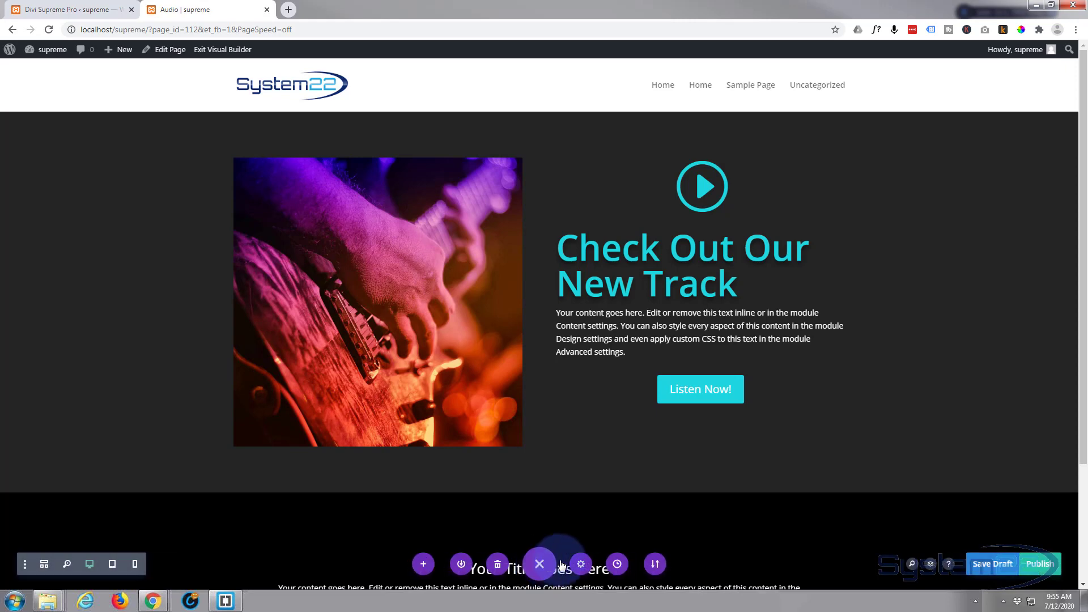
click(993, 564)
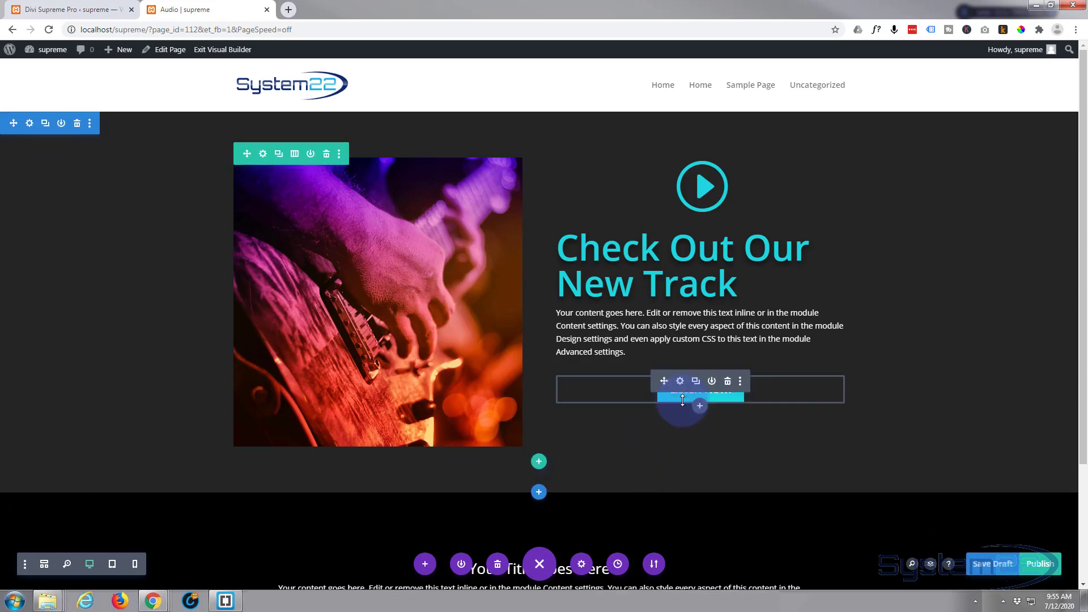
click(388, 403)
click(48, 30)
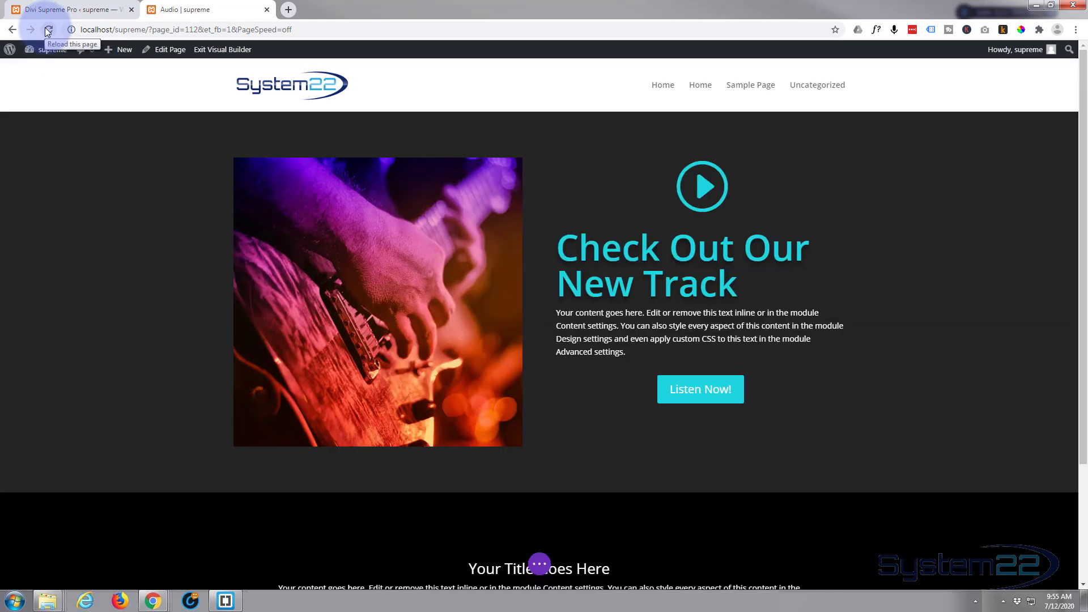
Enable Use Popup in the Listen Now! button's visibility settings
mouse_move(702, 403)
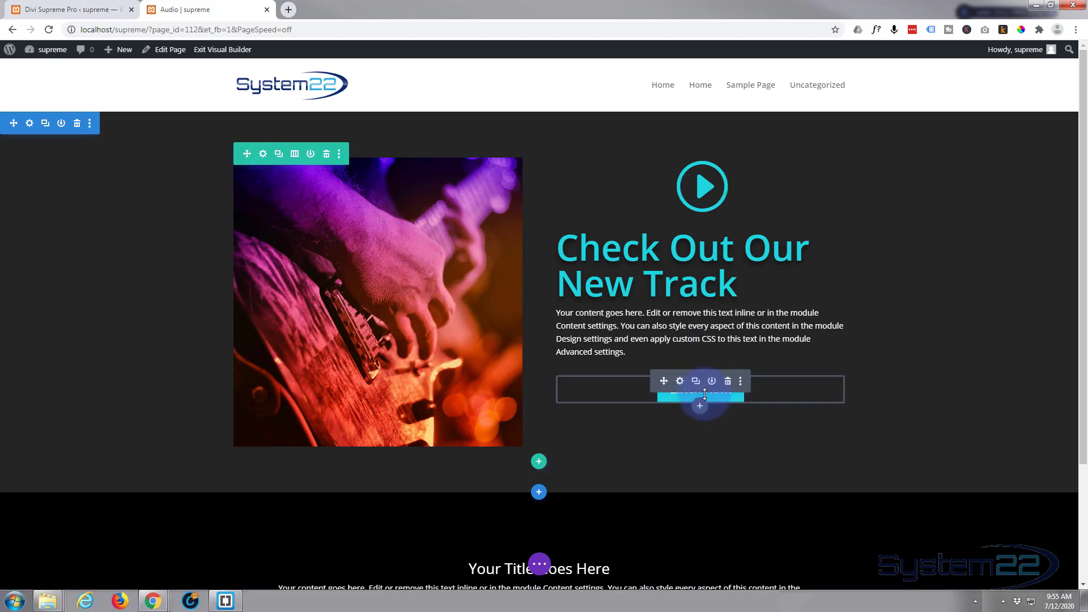
click(681, 381)
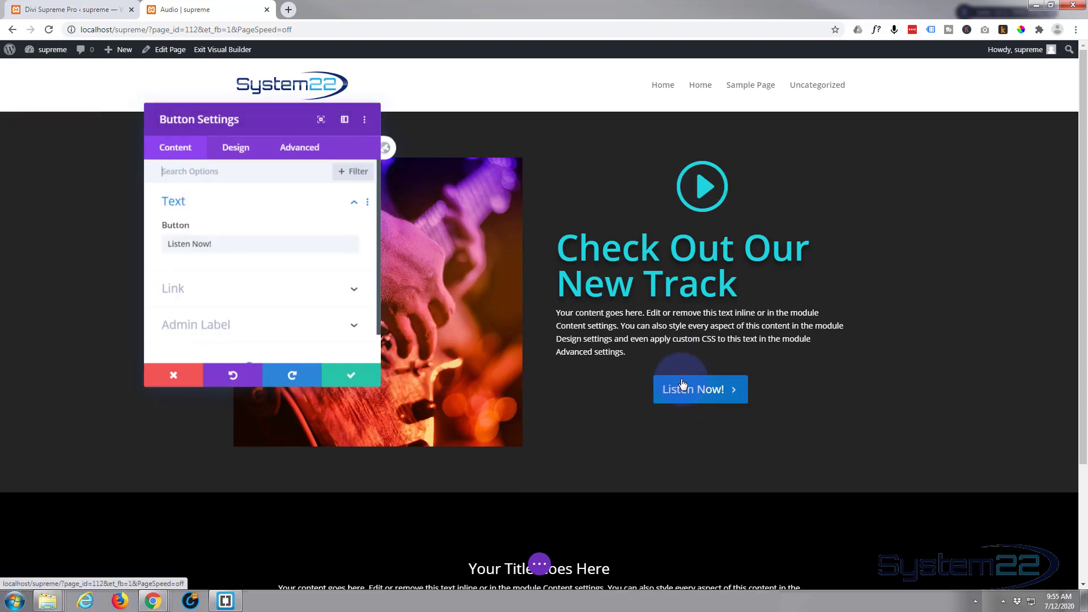
click(303, 154)
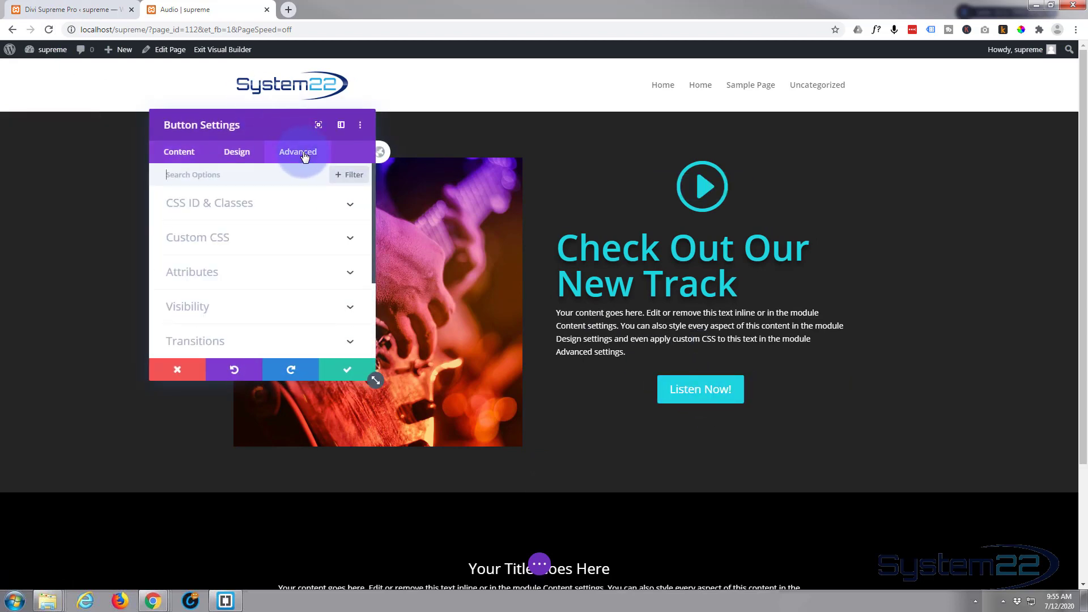
click(261, 307)
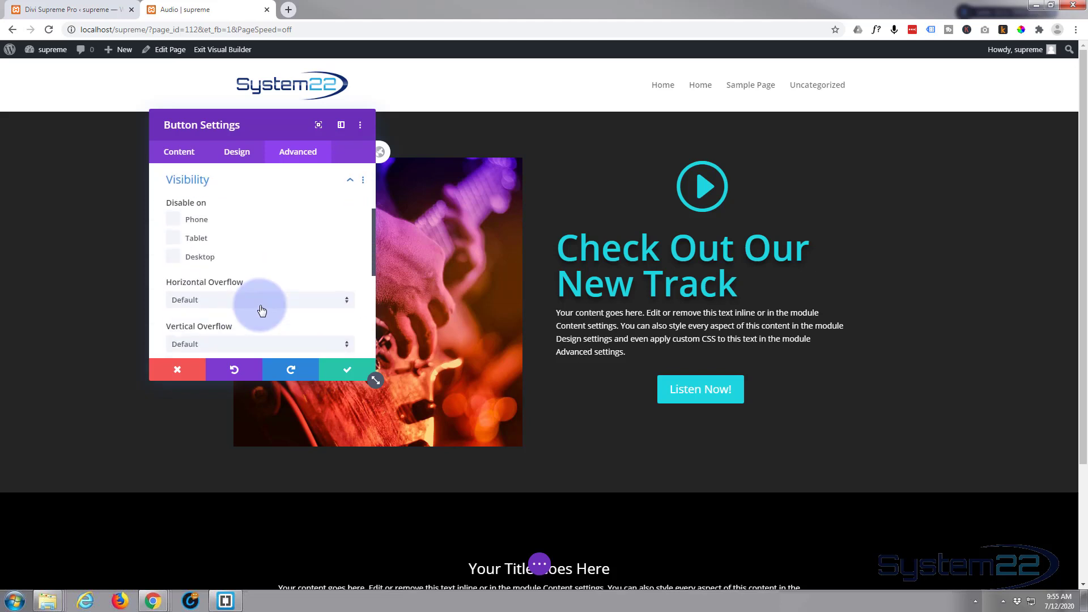
scroll(289, 237, down, 2)
scroll(291, 235, down, 1)
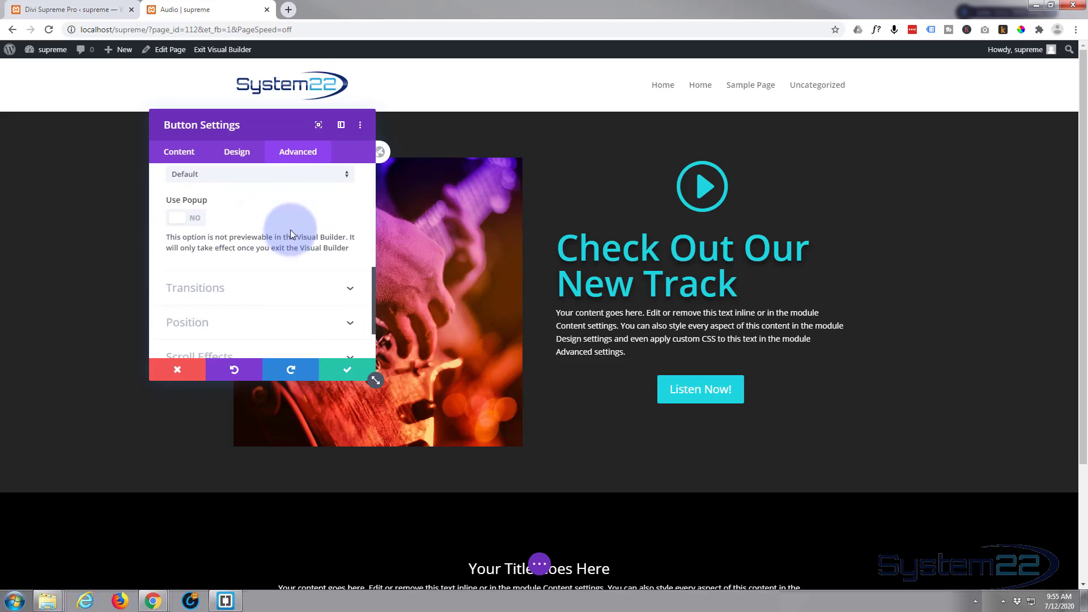
click(196, 219)
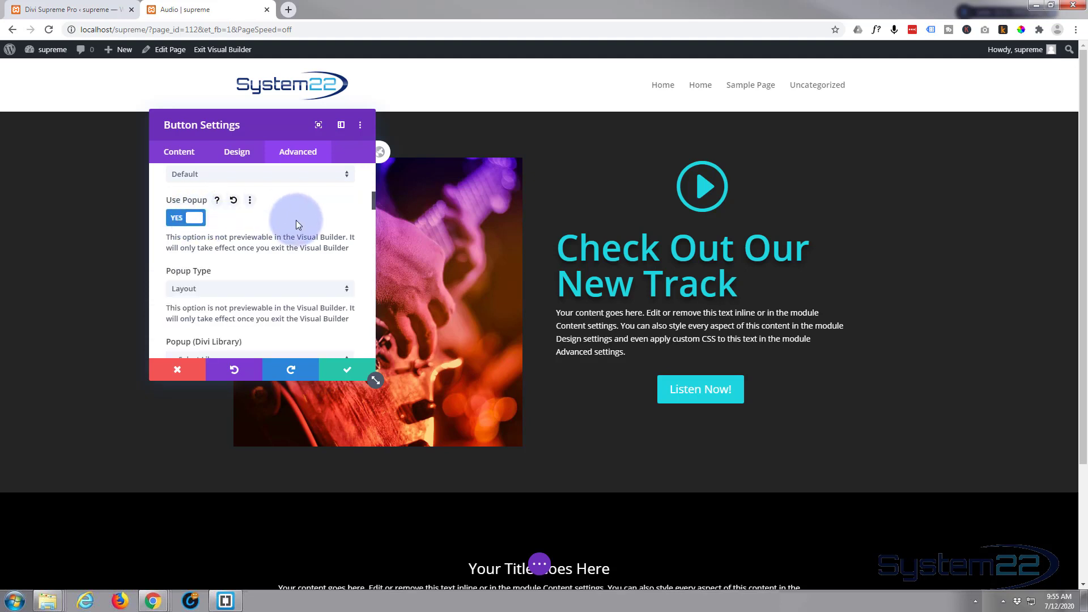
Choose the "audio player" library item as the Listen Now! button's popup layout
scroll(297, 221, down, 1)
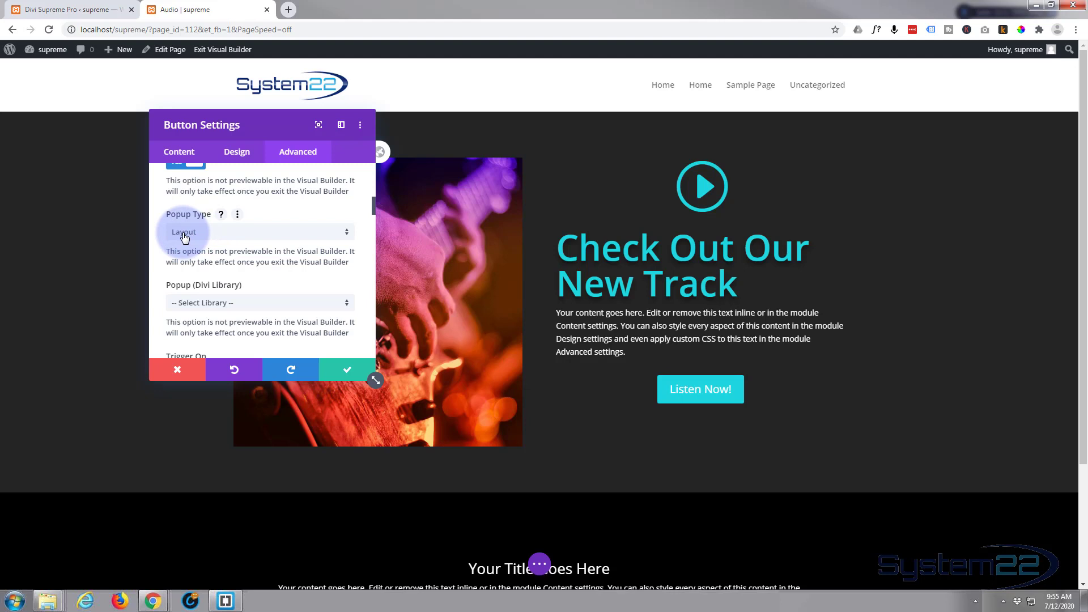
scroll(190, 238, down, 1)
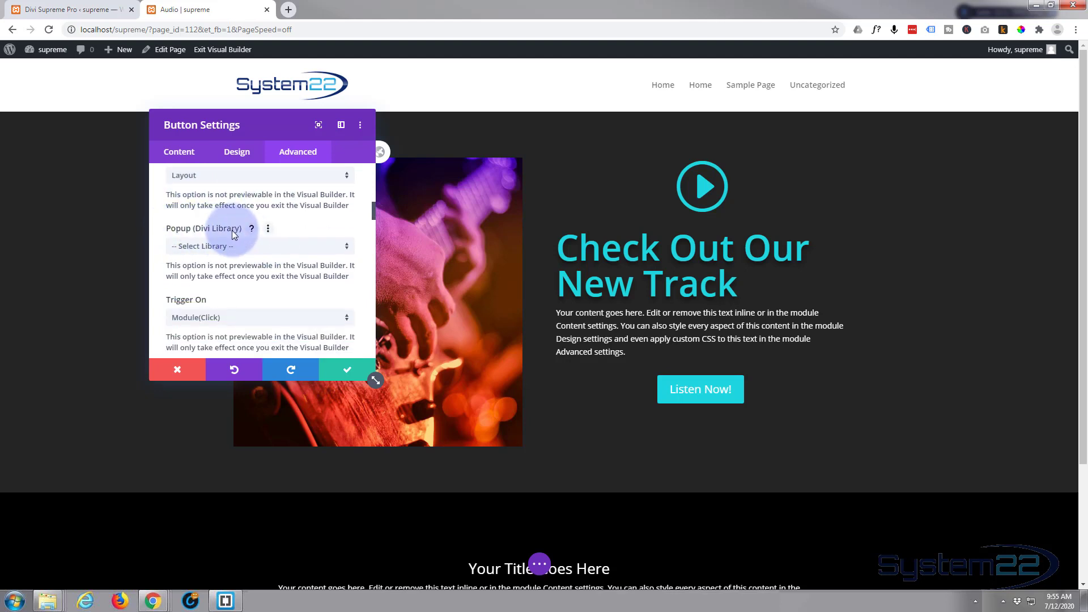
click(276, 247)
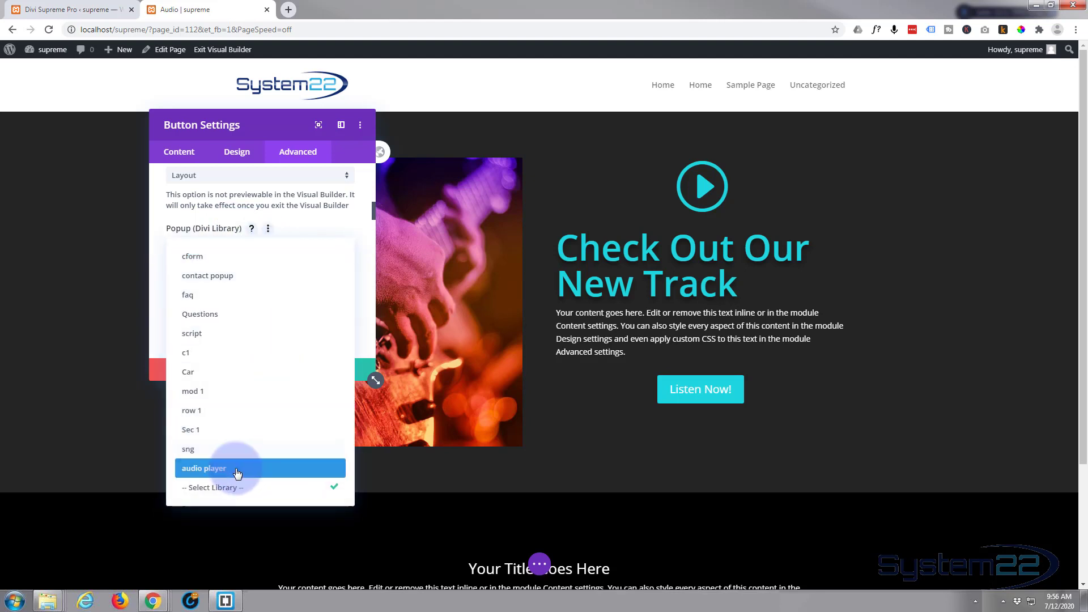
click(196, 469)
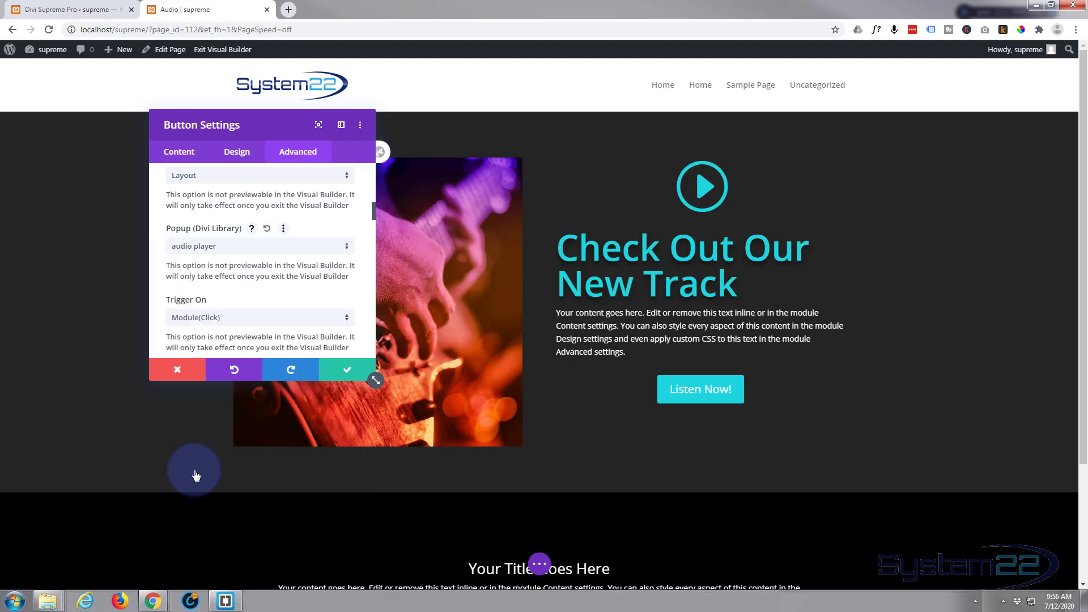
Set the popup of the Listen Now! button to trigger on Button(Click)
scroll(233, 273, down, 1)
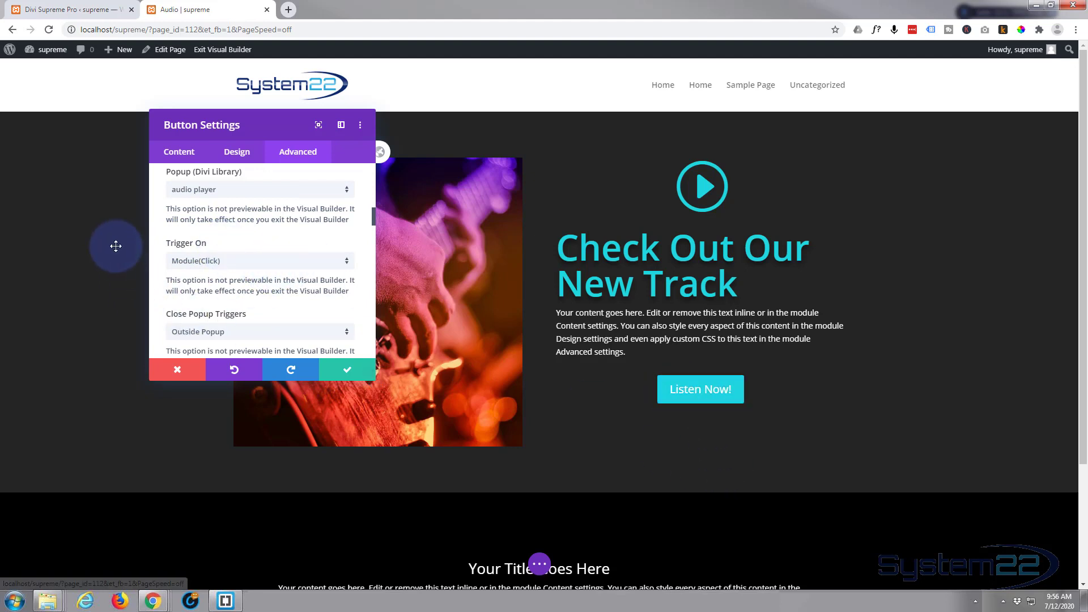
click(257, 262)
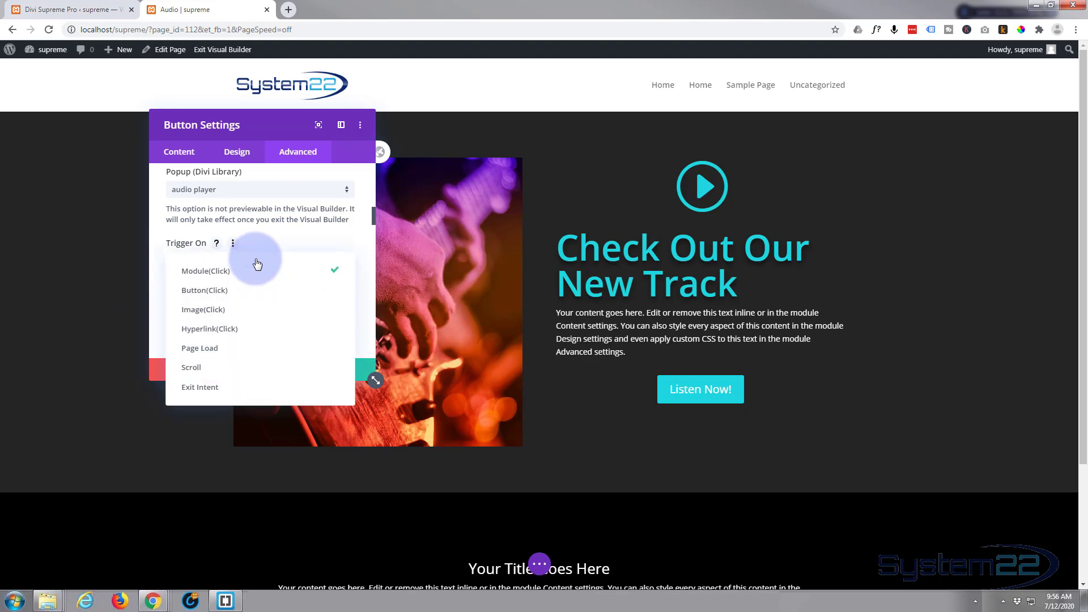
click(198, 292)
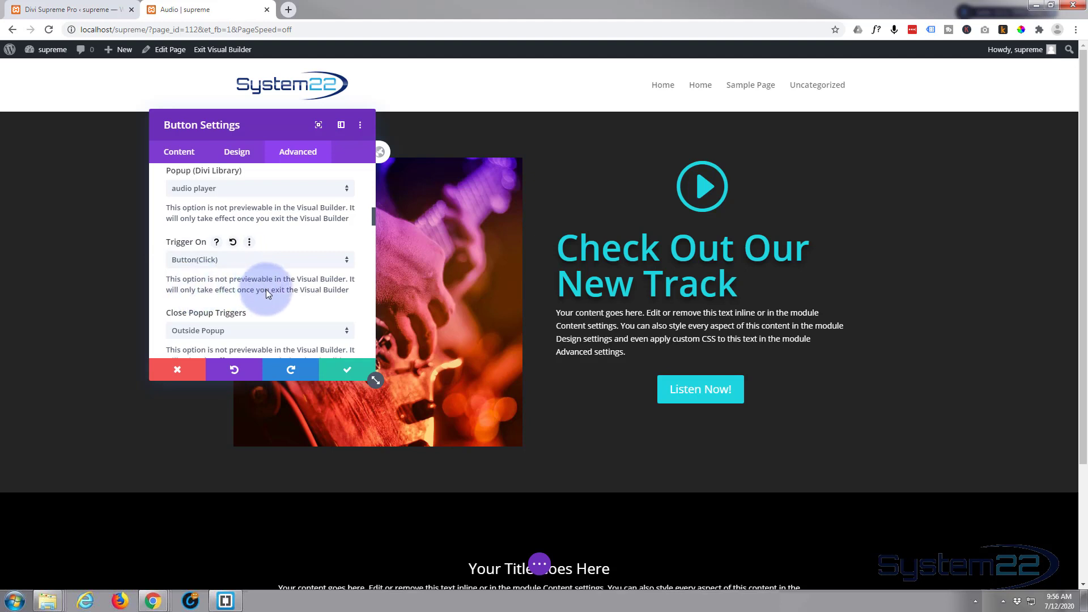
scroll(267, 289, down, 1)
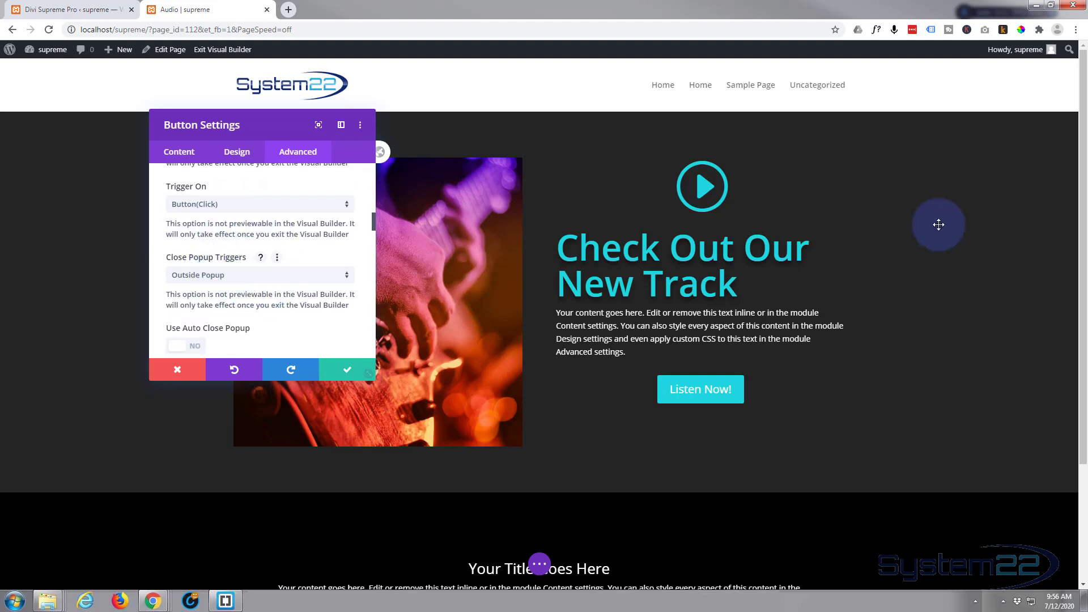
Set the popup's entrance animation to Bounce and its exit animation to Bounce Out Right
scroll(209, 309, down, 1)
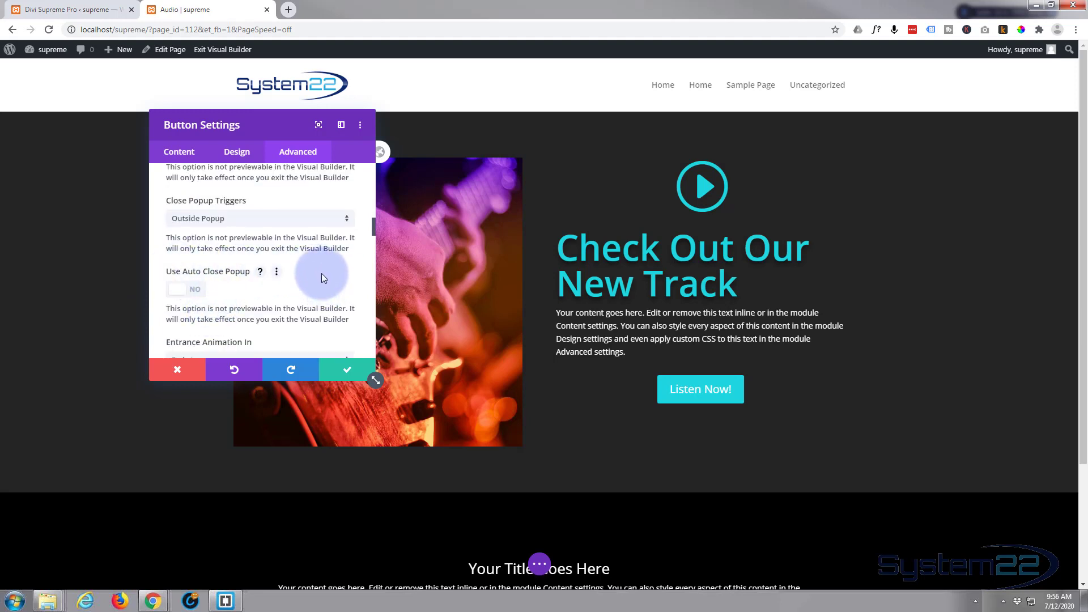
scroll(321, 273, down, 1)
scroll(321, 273, down, 1)
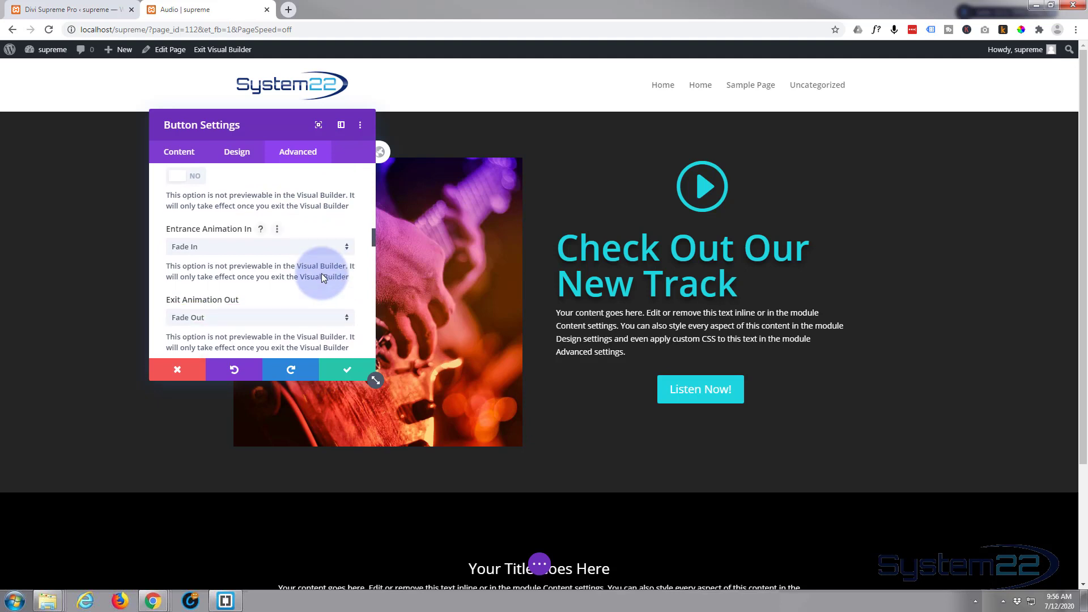
scroll(321, 273, down, 1)
click(280, 195)
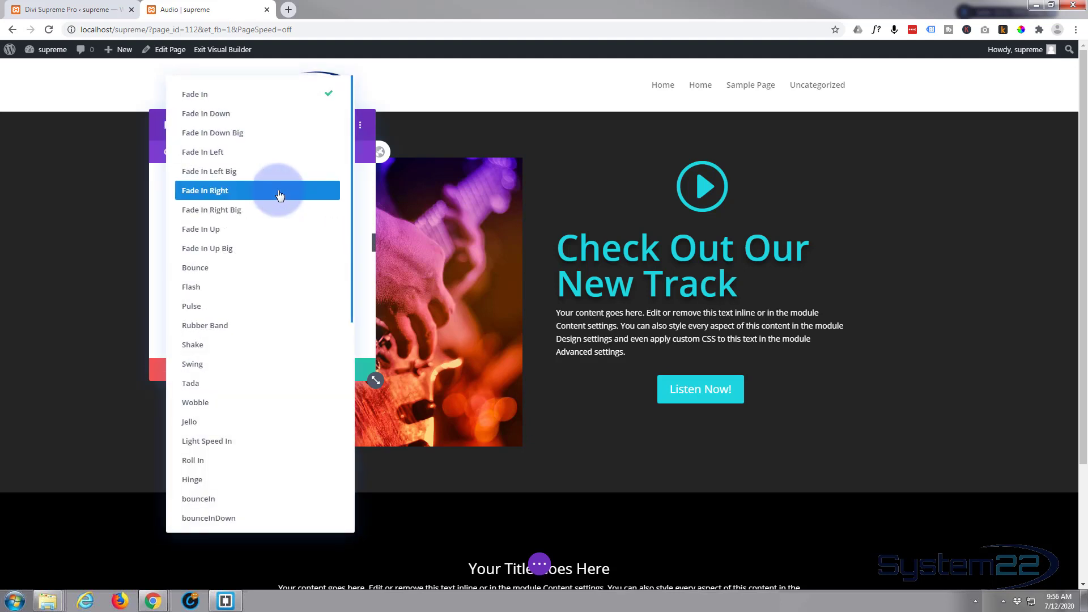
click(236, 274)
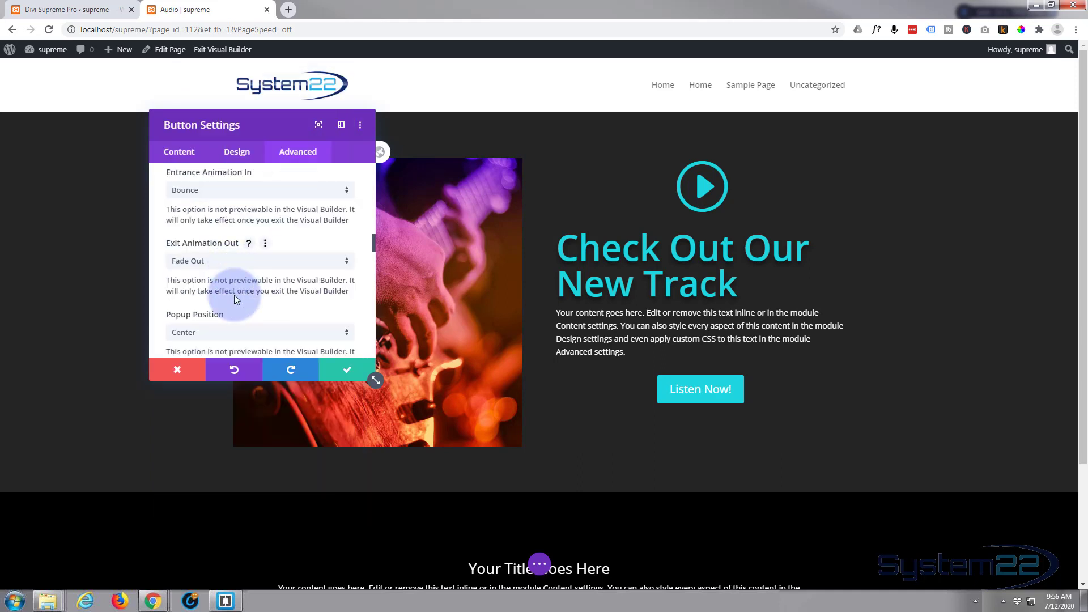
click(238, 272)
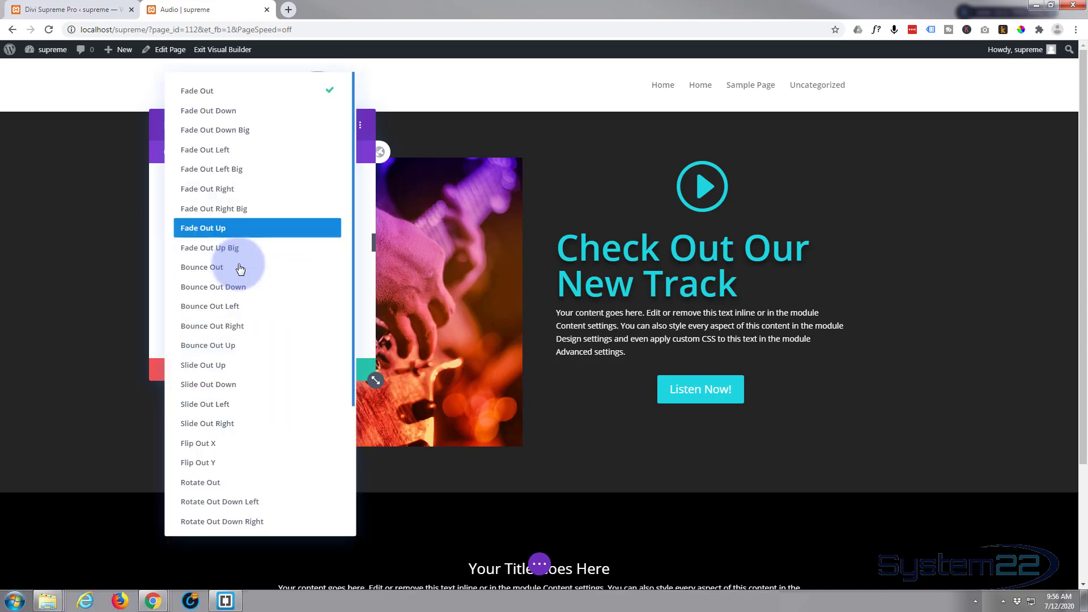
click(242, 327)
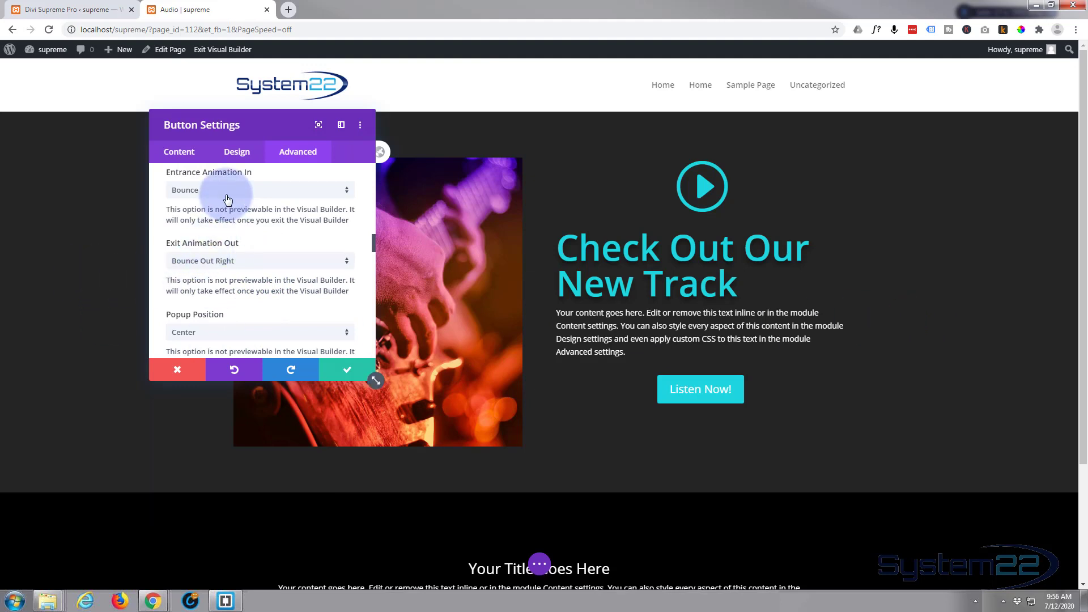
Review the popup's position, full-width, max width, overlay and close button options, including the close icon's font size
scroll(227, 293, down, 1)
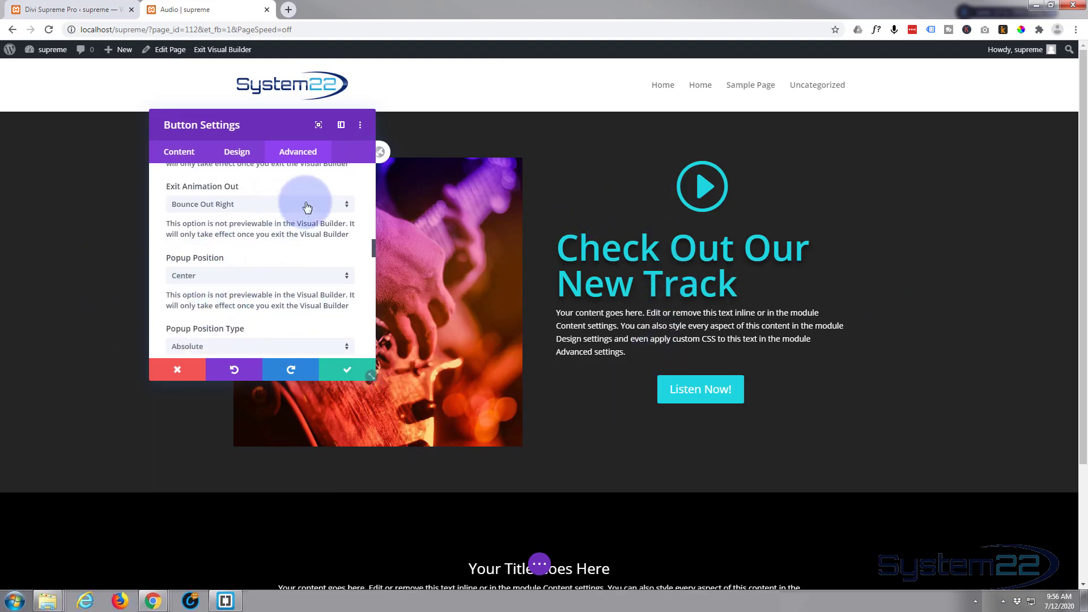
scroll(252, 284, down, 2)
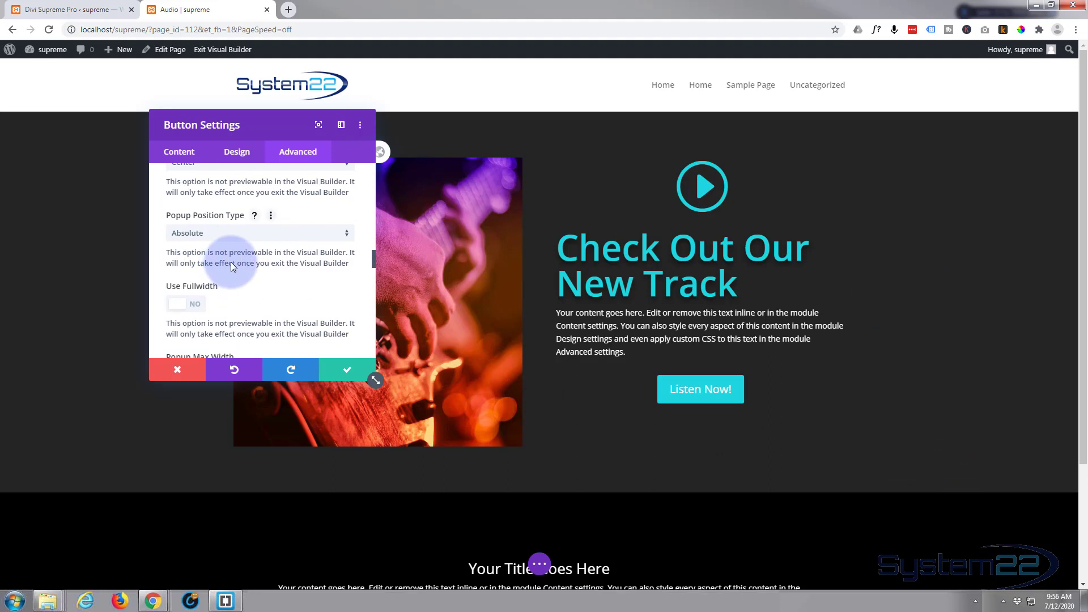
scroll(230, 262, down, 1)
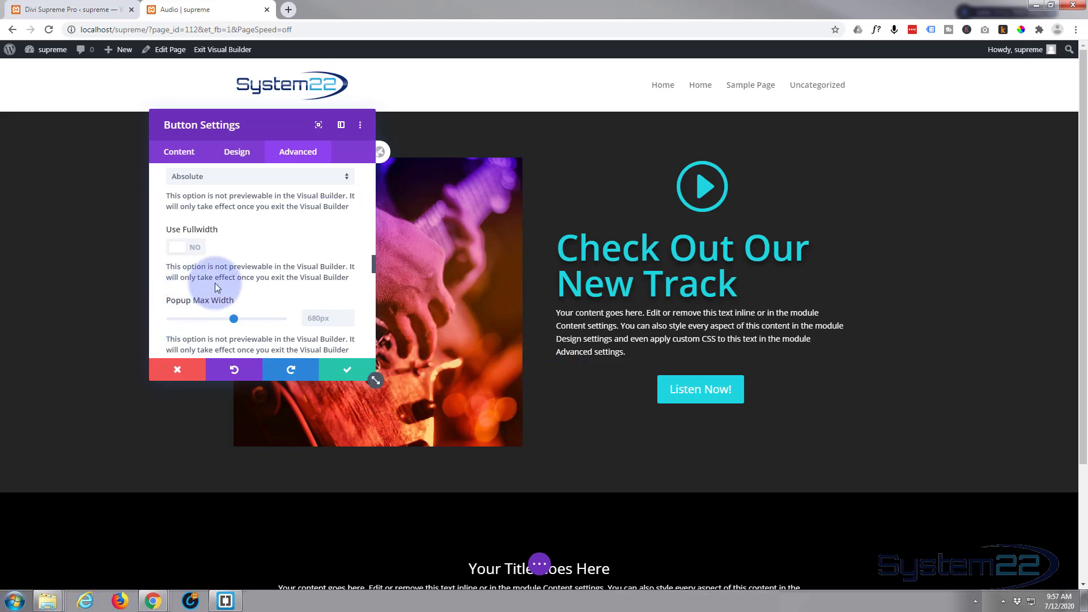
scroll(212, 278, down, 1)
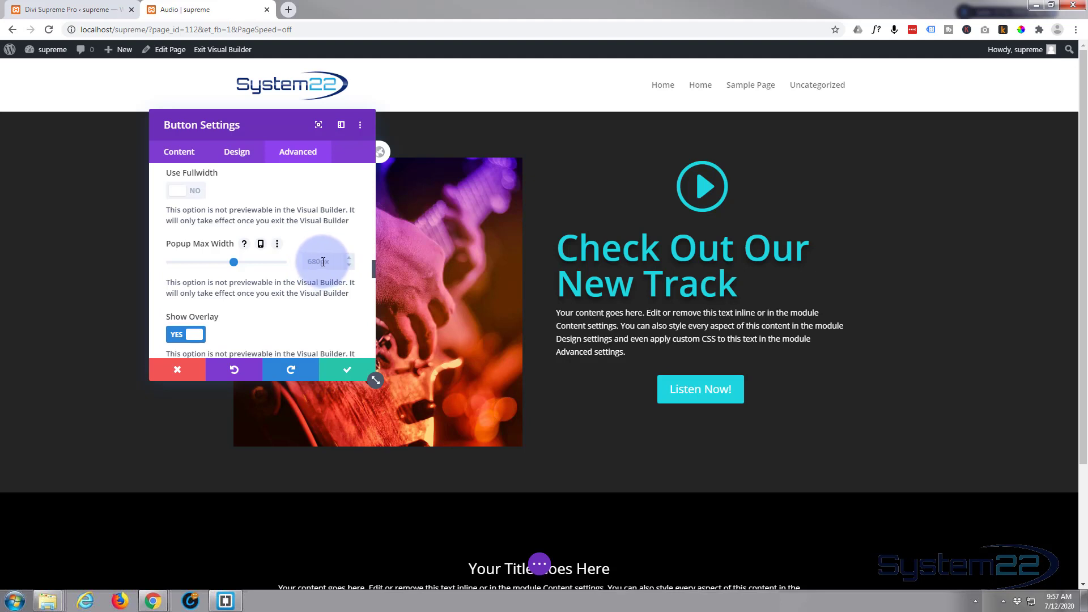
scroll(228, 323, down, 1)
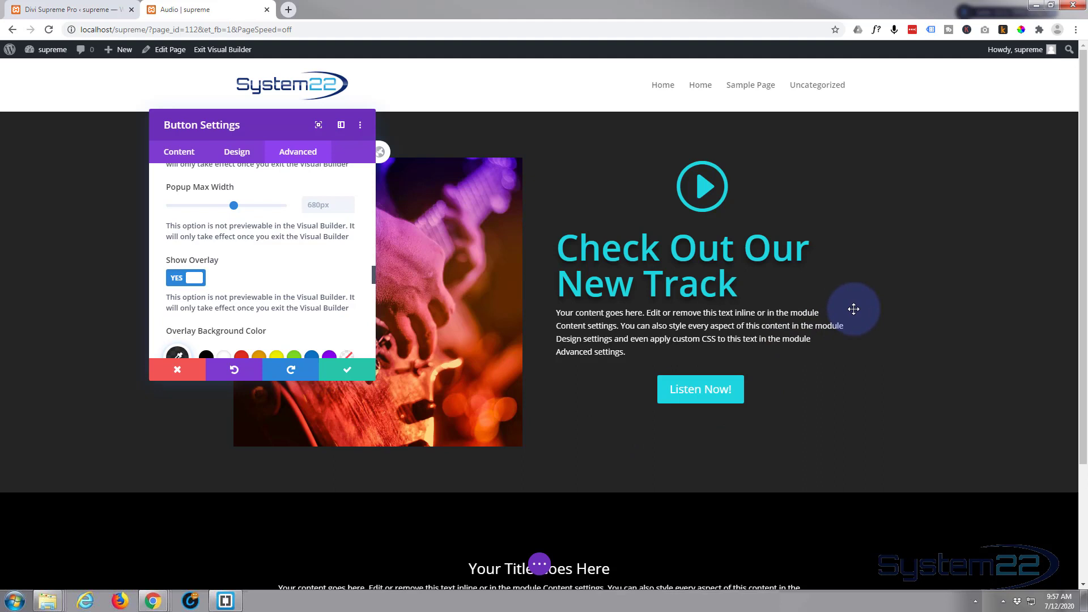
scroll(230, 297, down, 1)
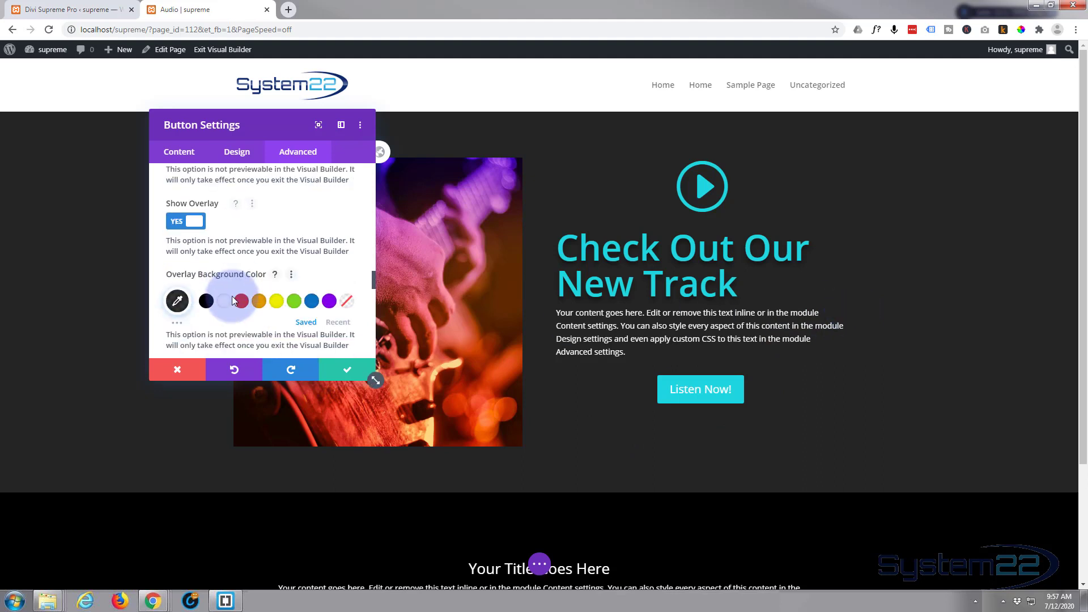
scroll(233, 295, down, 3)
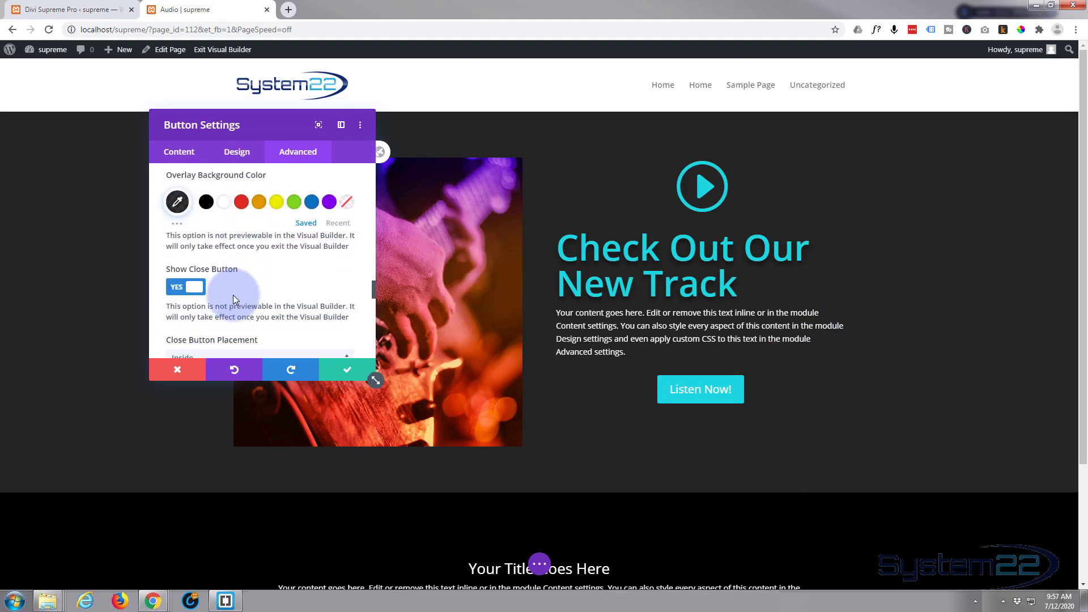
scroll(233, 294, down, 2)
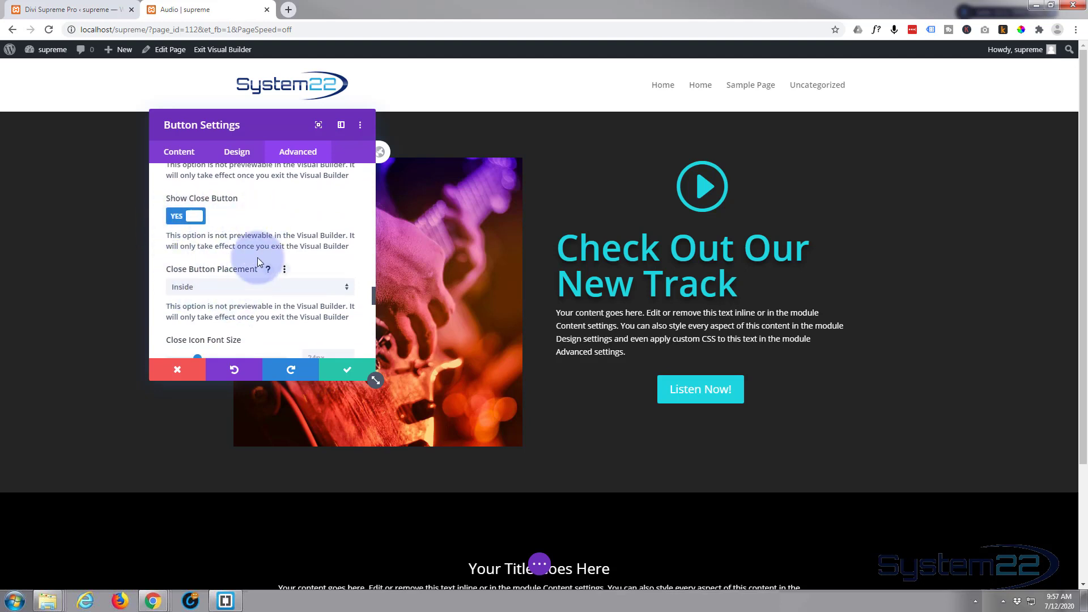
scroll(257, 258, down, 5)
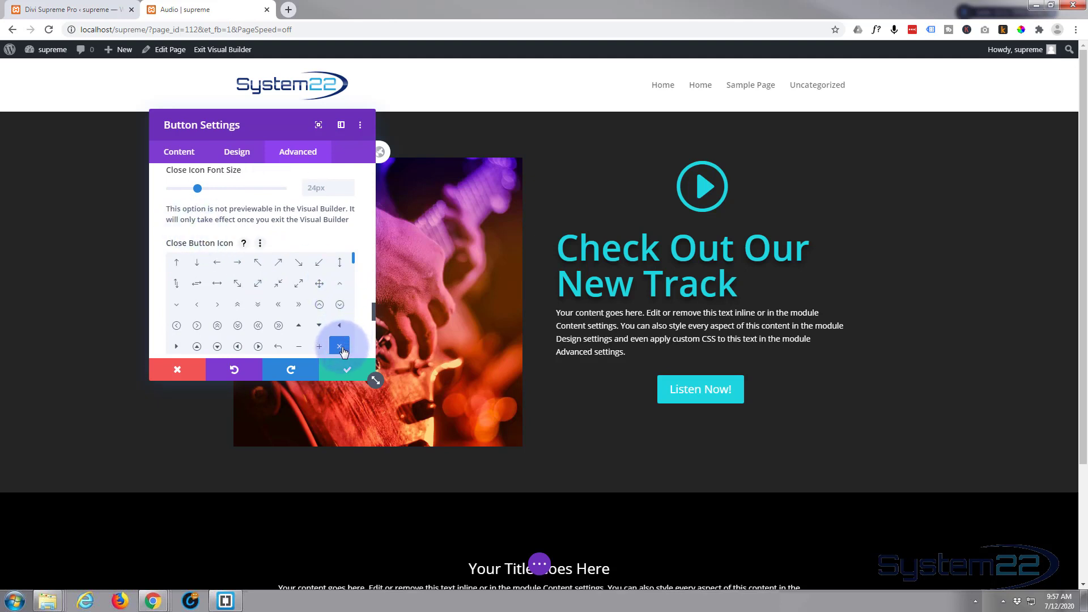
click(312, 190)
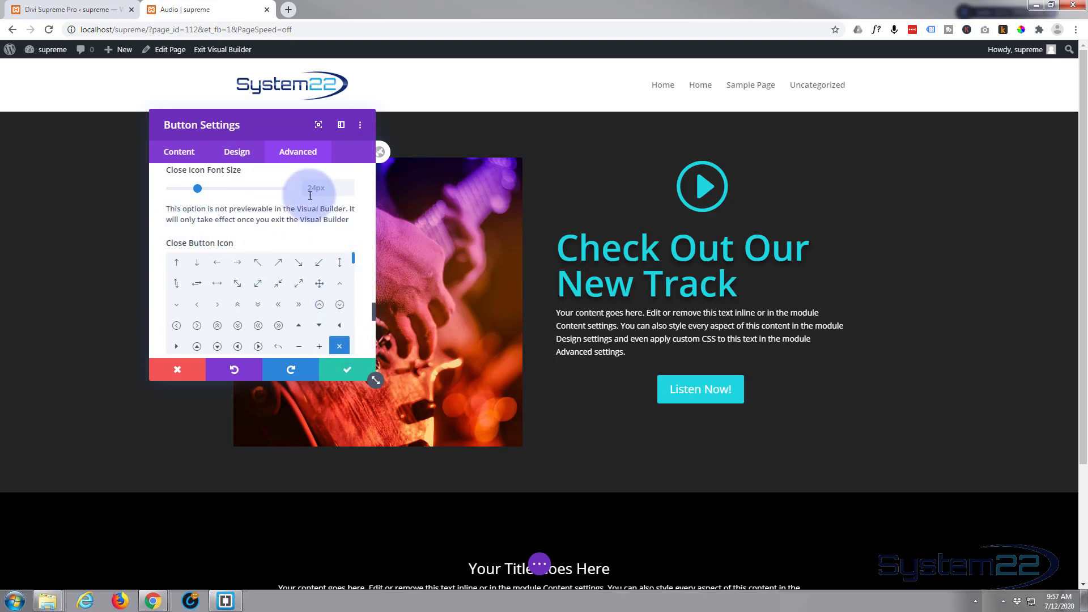
click(323, 191)
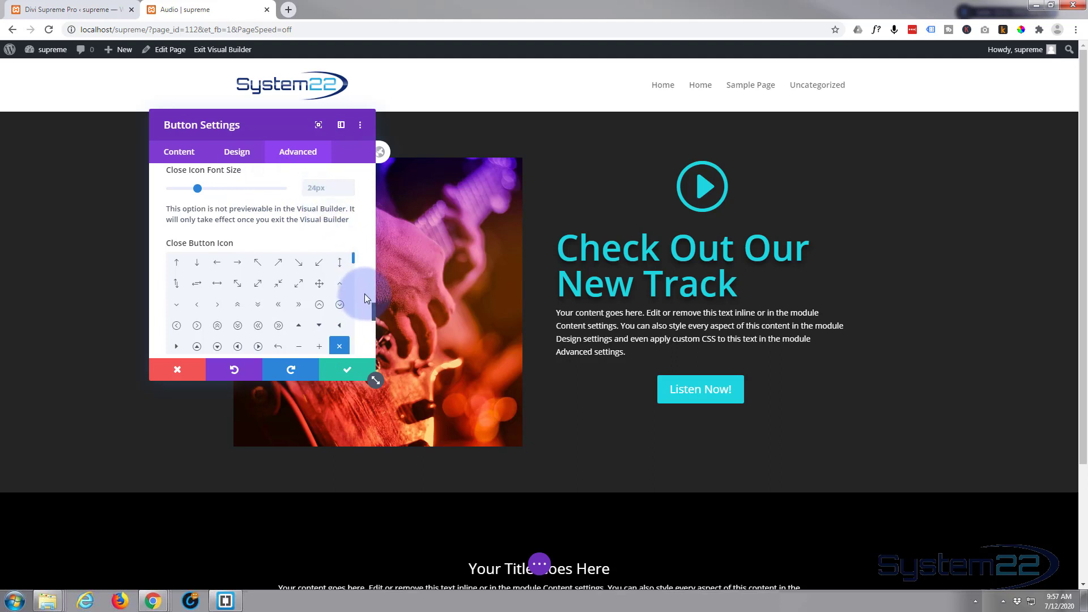
Paste the copied title text color into the popup's Close Button Icon Color and save the button settings
scroll(365, 293, down, 3)
scroll(364, 293, down, 3)
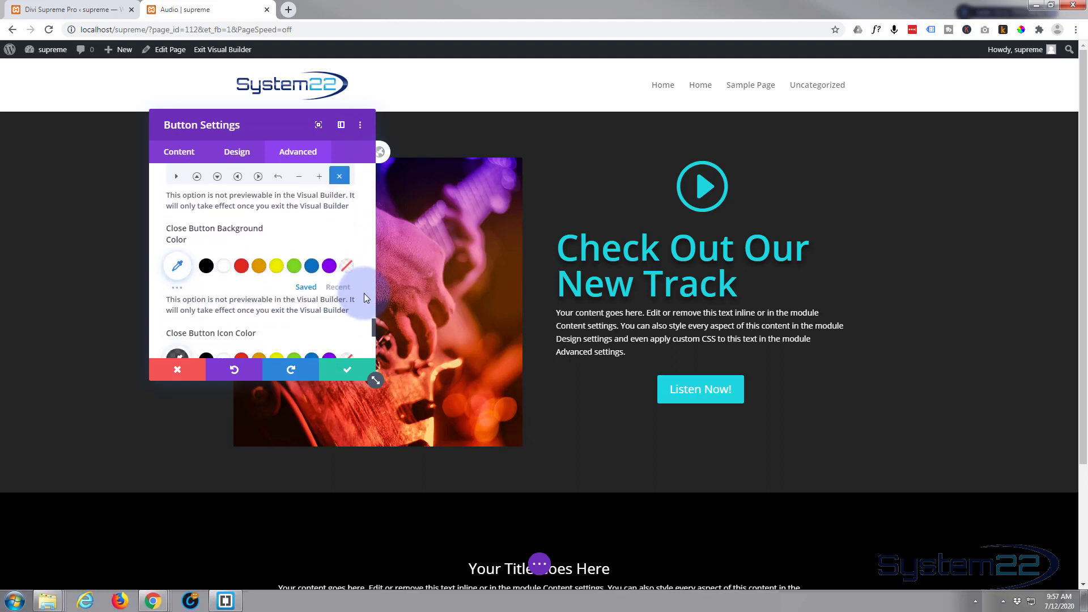
scroll(345, 297, down, 1)
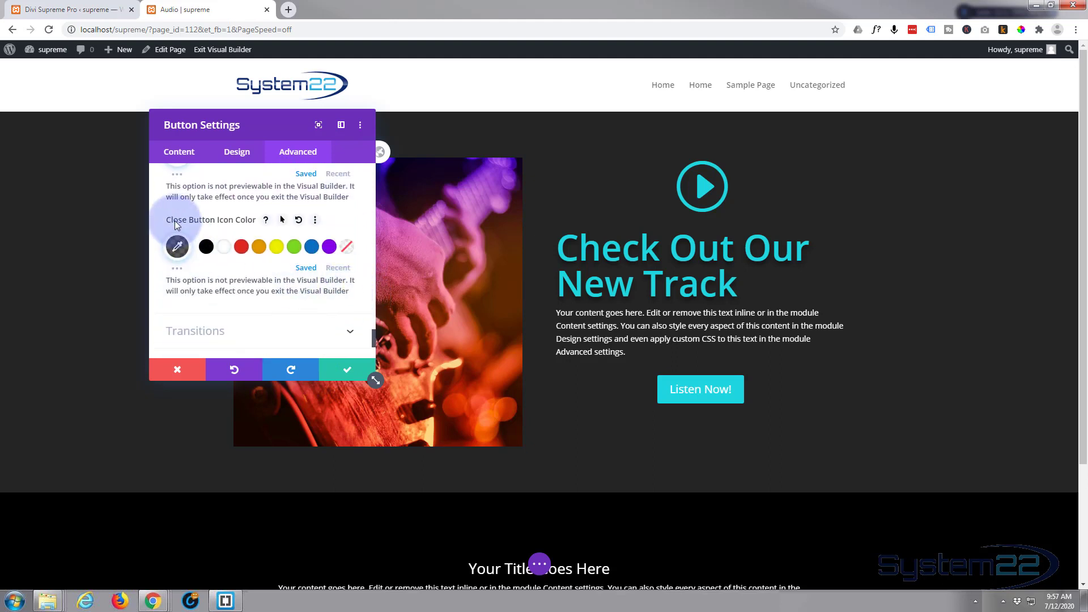
right_click(177, 250)
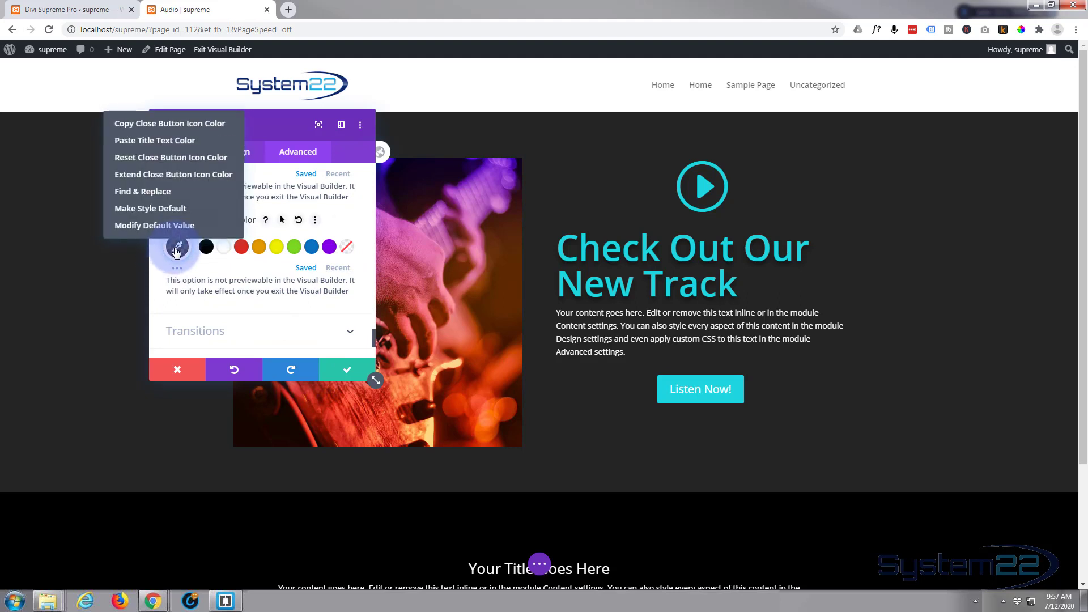
click(162, 142)
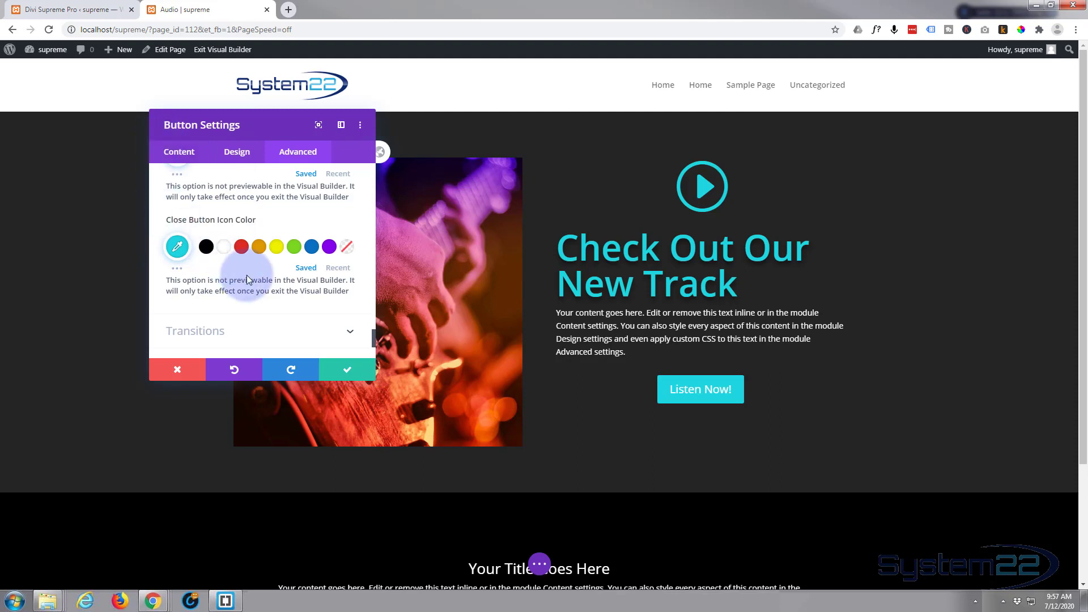
scroll(260, 298, down, 1)
scroll(260, 298, down, 2)
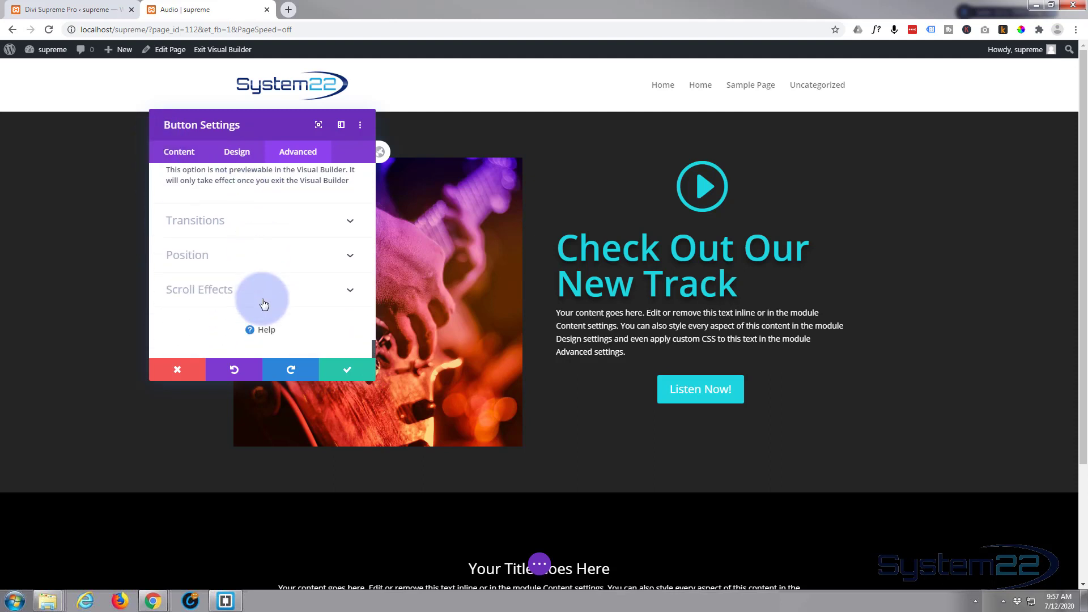
click(347, 370)
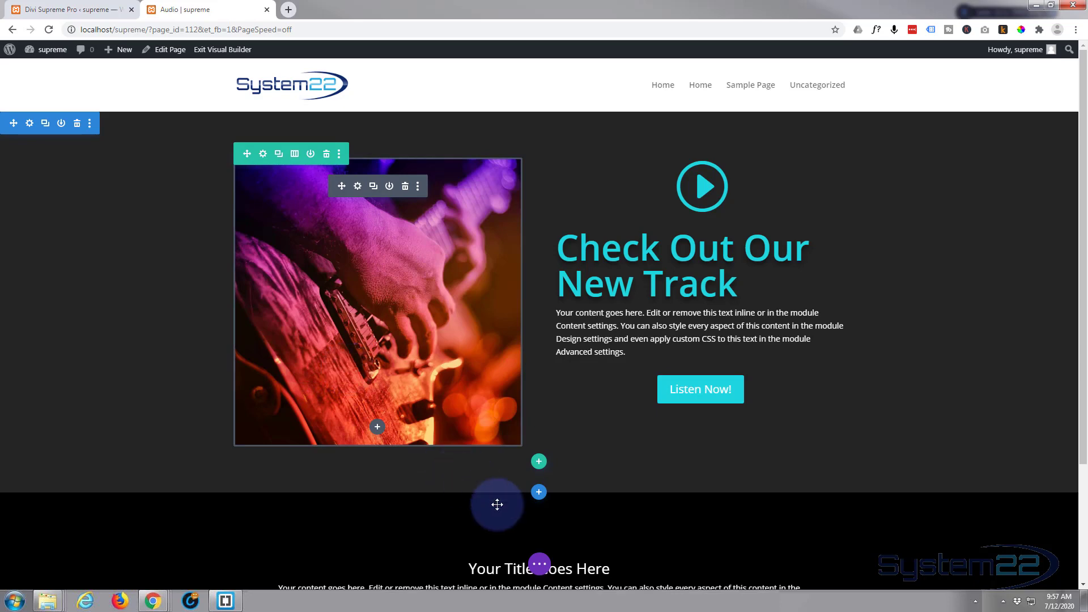
Save the page as a draft and exit the visual builder
click(539, 565)
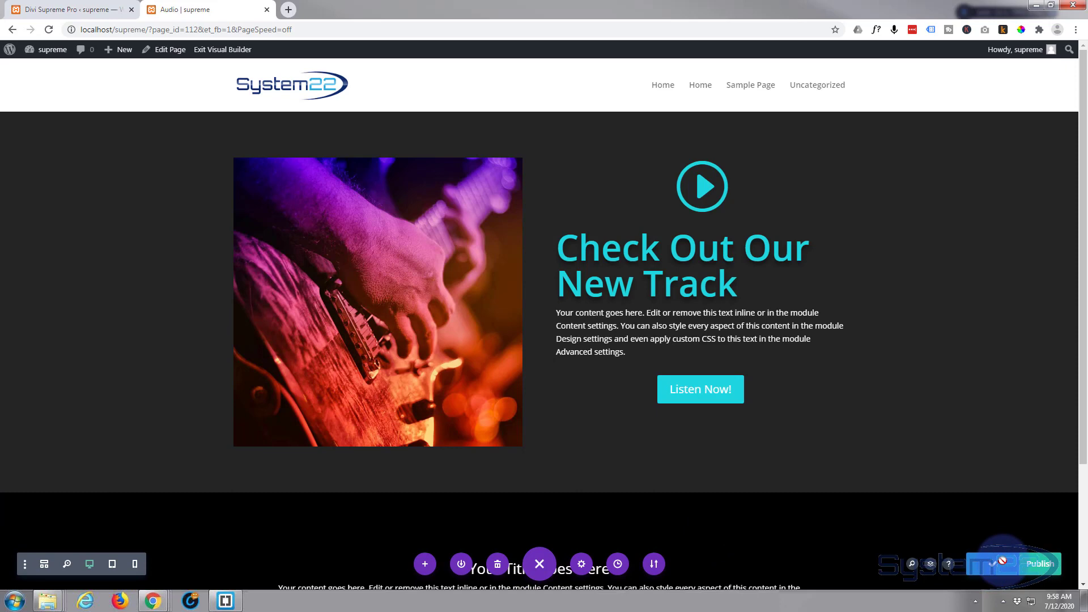
click(220, 54)
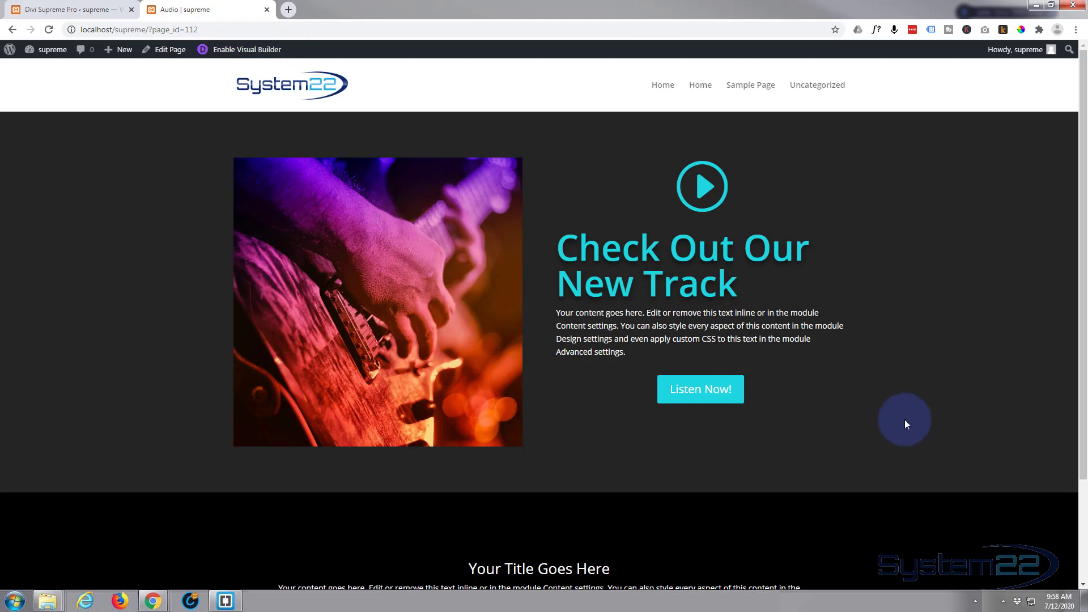
Test the Listen Now! button's popup on the live page by playing and pausing the track, closing the popup and reopening it
click(698, 394)
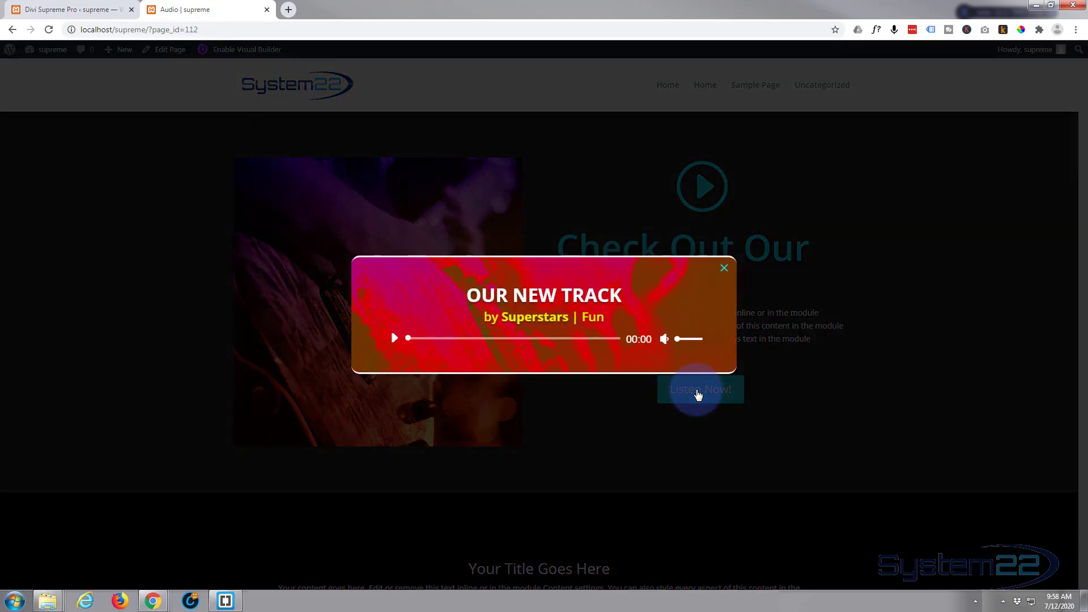
click(394, 338)
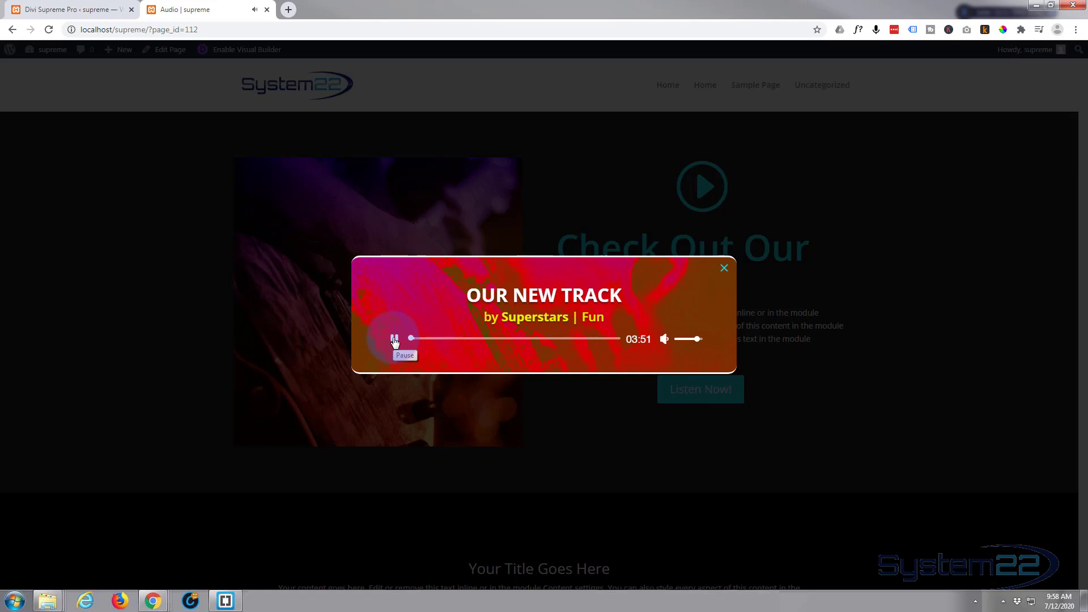
click(394, 339)
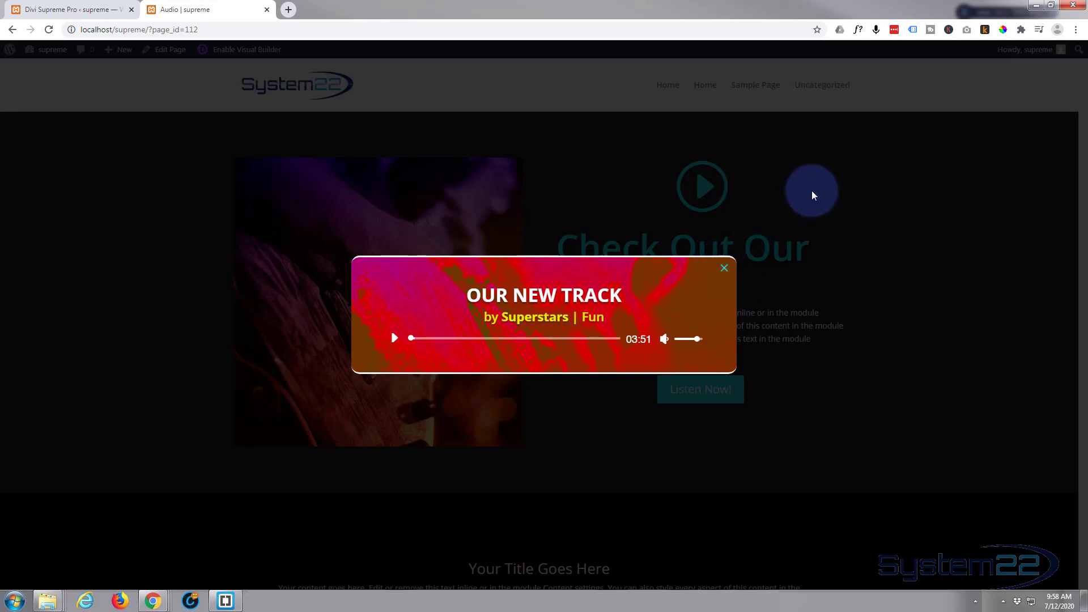
click(725, 270)
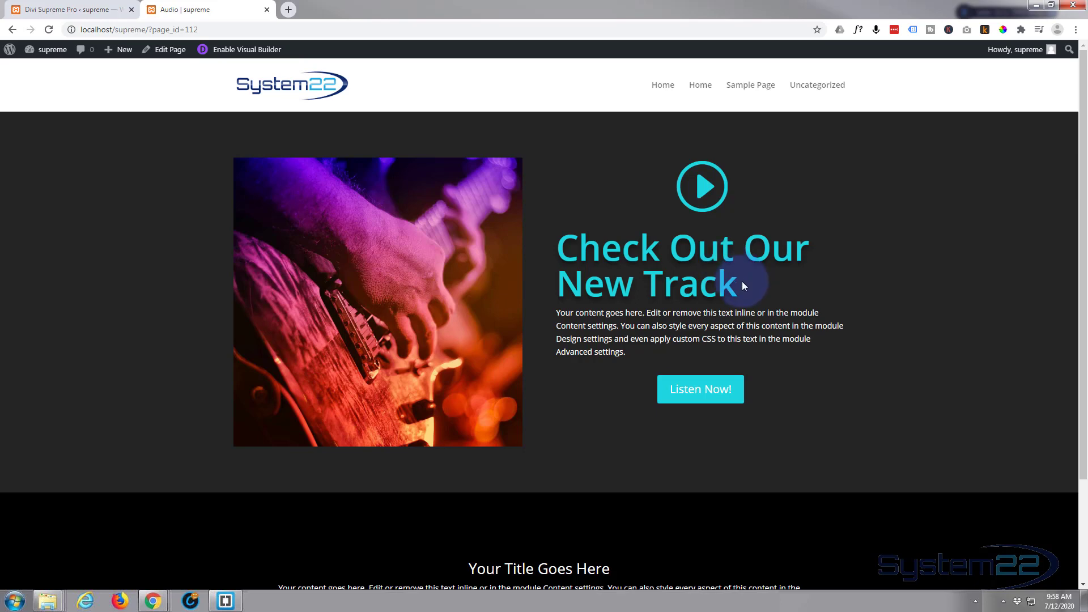
click(695, 398)
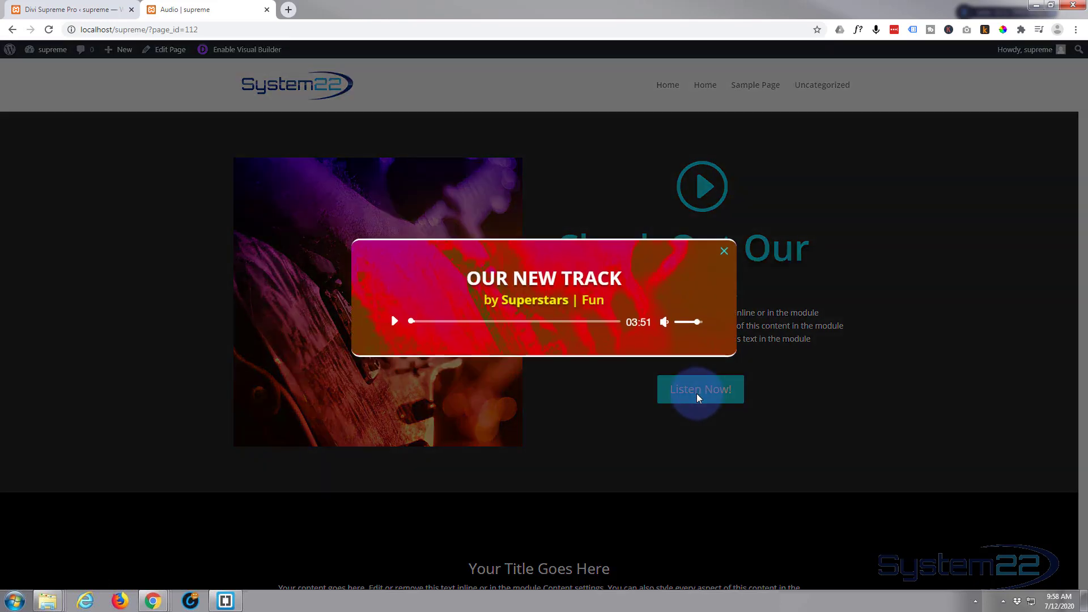